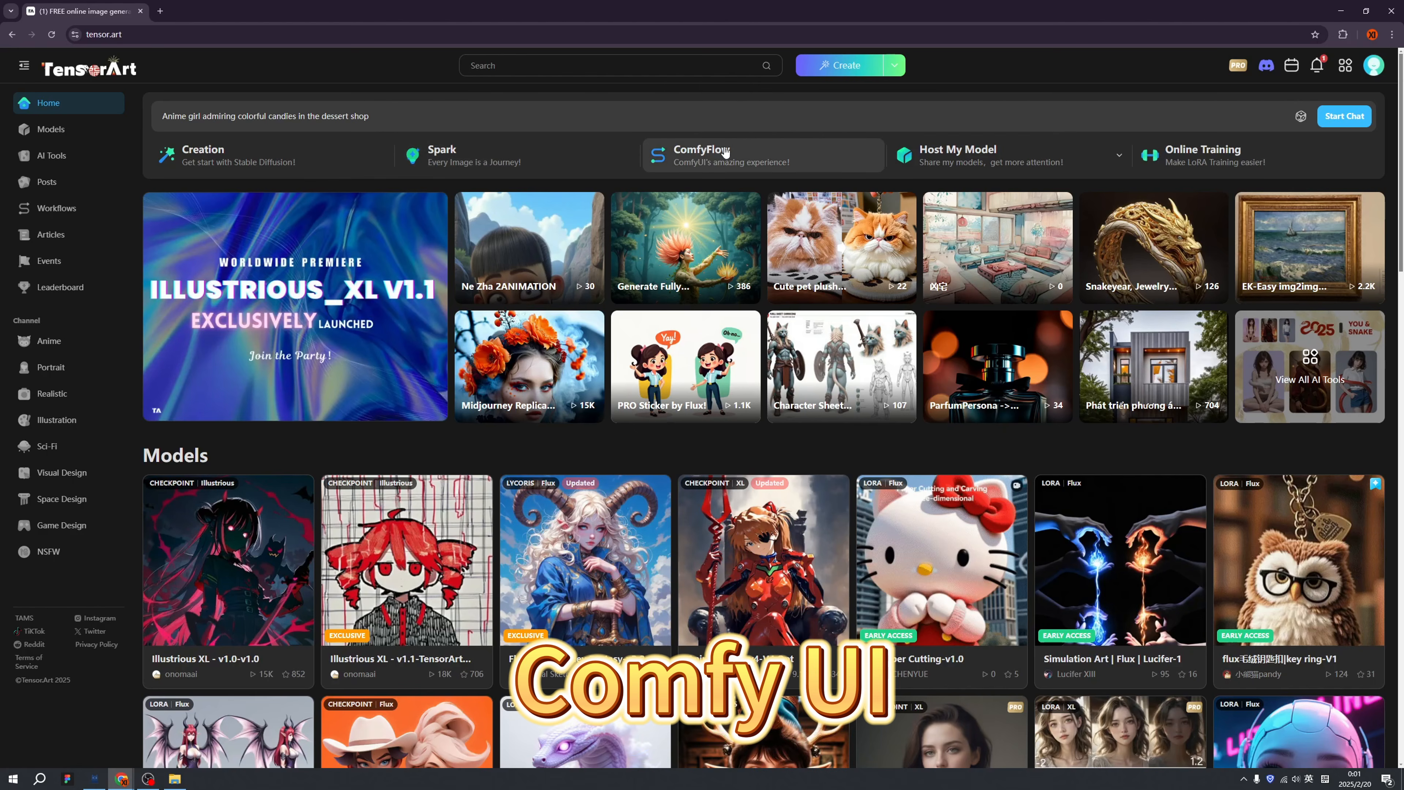
Open View All Models and browse the catalogue listing FLUX.1-dev-fp8 and Pony Diffusion V6 XL.
{"action": "mouse_move", "coordinate": [945, 176]}
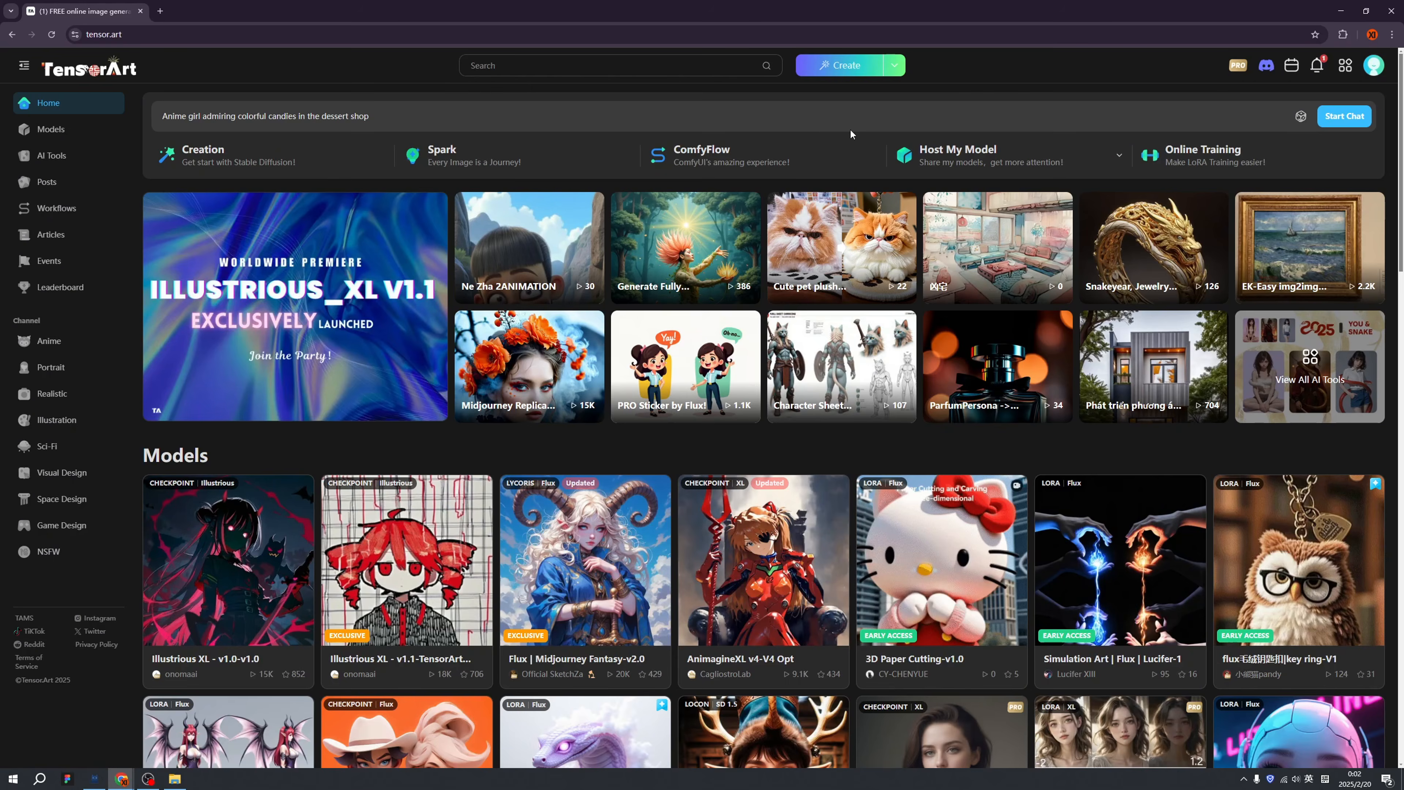
{"action": "scroll", "coordinate": [414, 421], "scroll_direction": "down", "scroll_amount": 4}
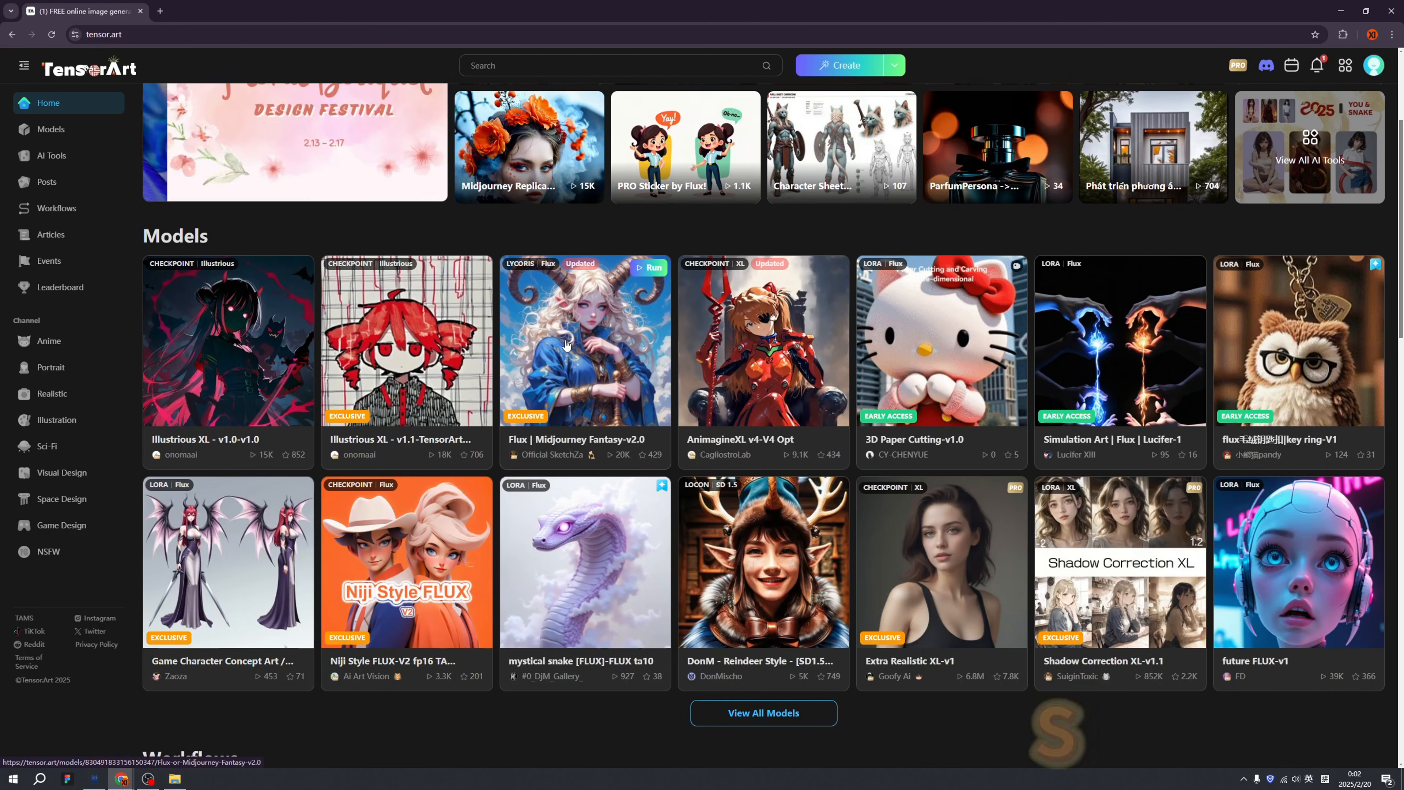
{"action": "scroll", "coordinate": [570, 342], "scroll_direction": "down", "scroll_amount": 2}
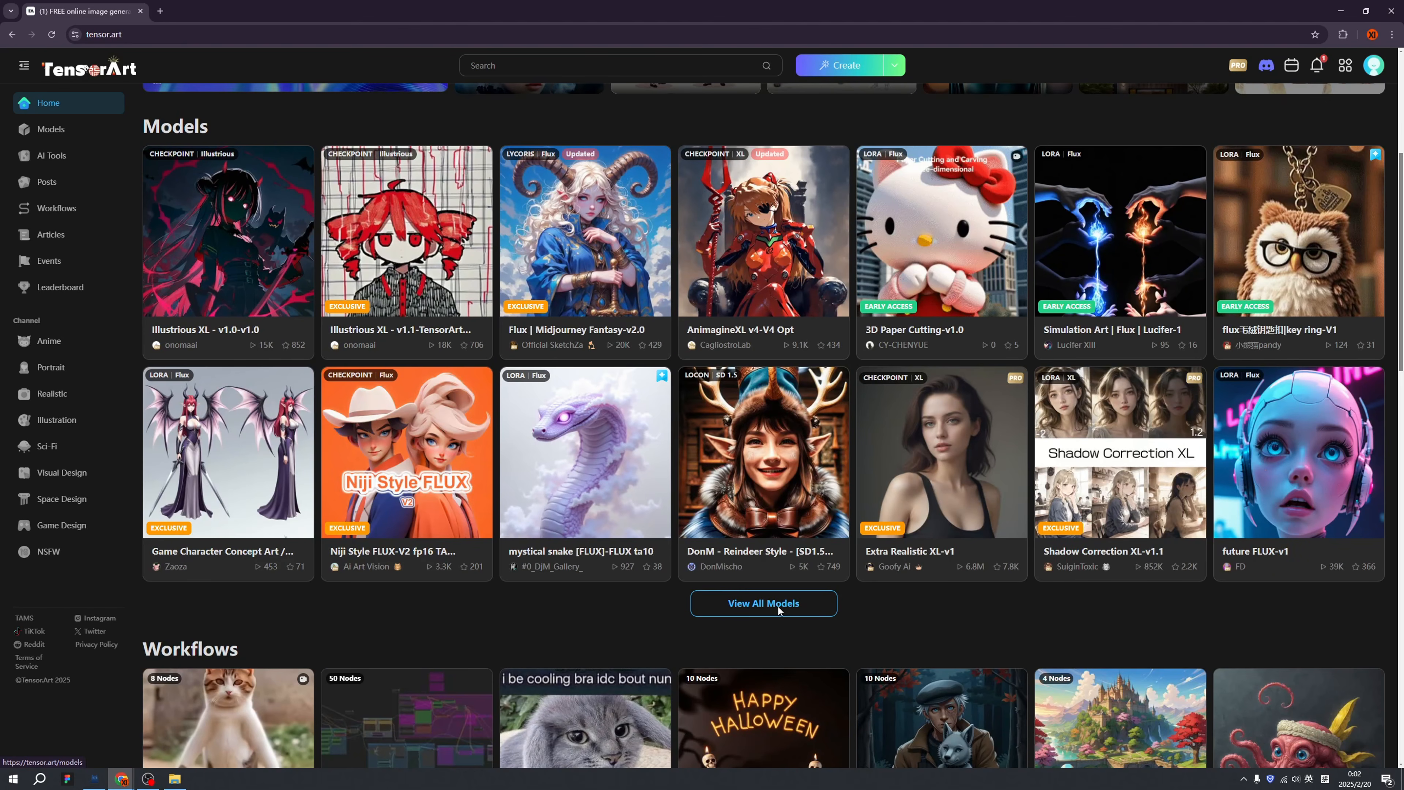
{"action": "left_click", "coordinate": [811, 600]}
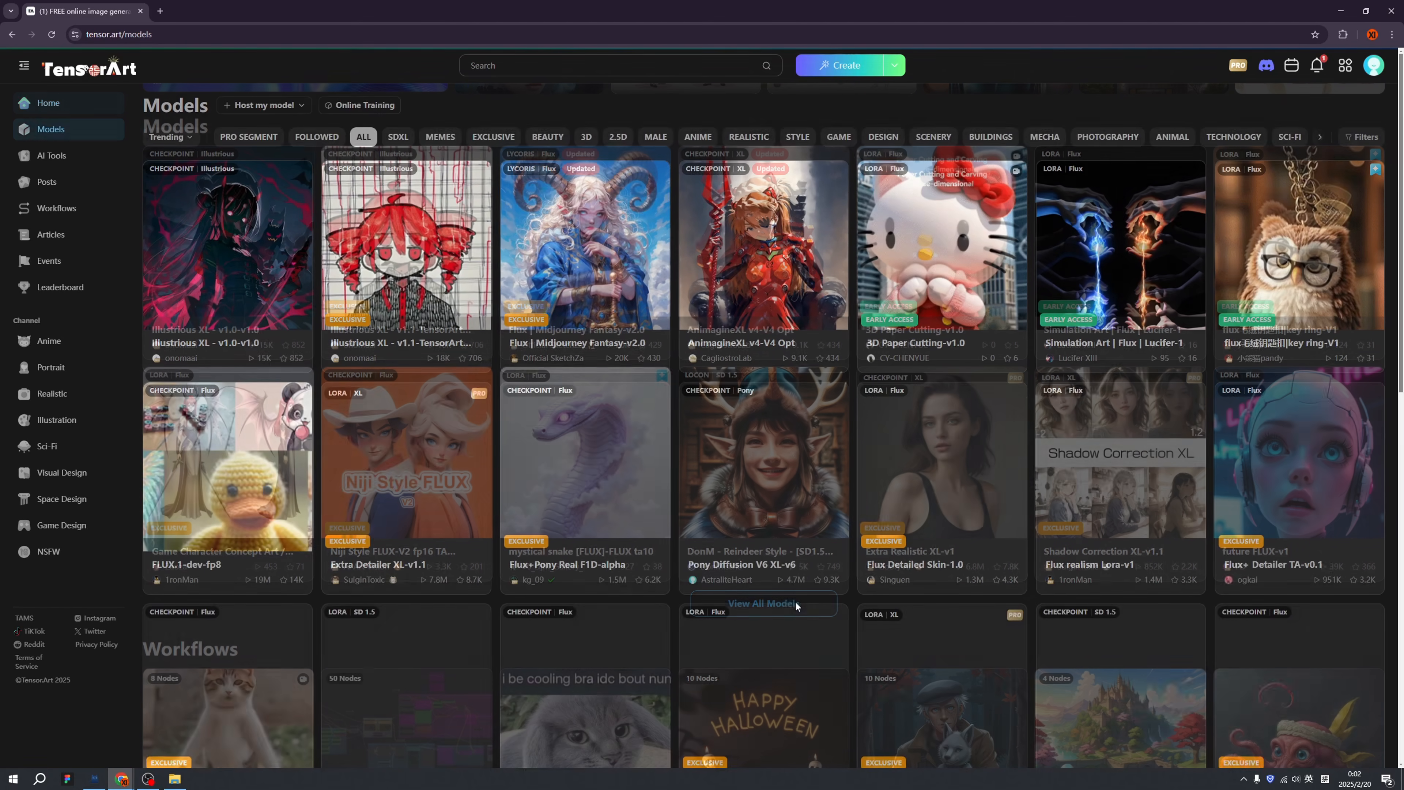
{"action": "scroll", "coordinate": [849, 503], "scroll_direction": "down", "scroll_amount": 9}
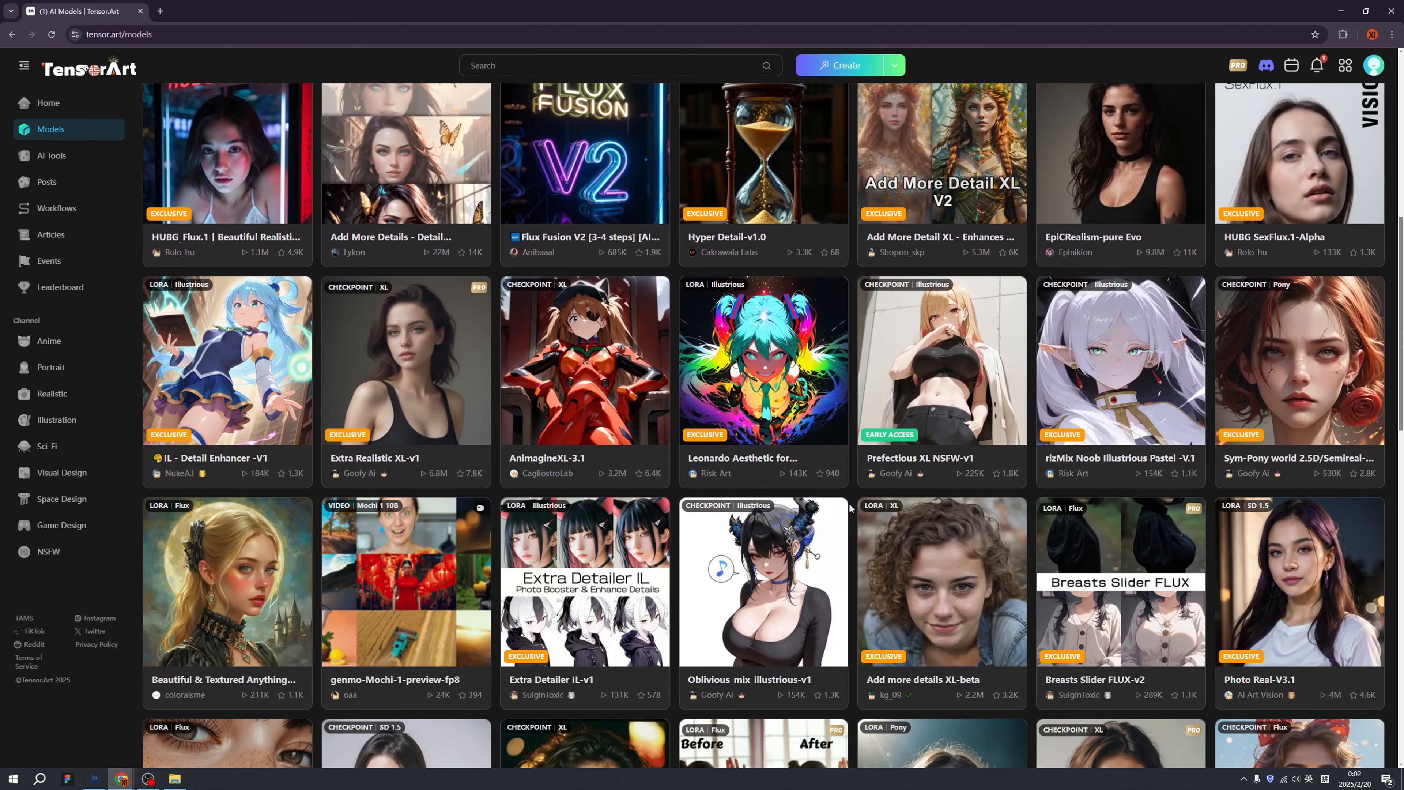
{"action": "scroll", "coordinate": [849, 508], "scroll_direction": "down", "scroll_amount": 6}
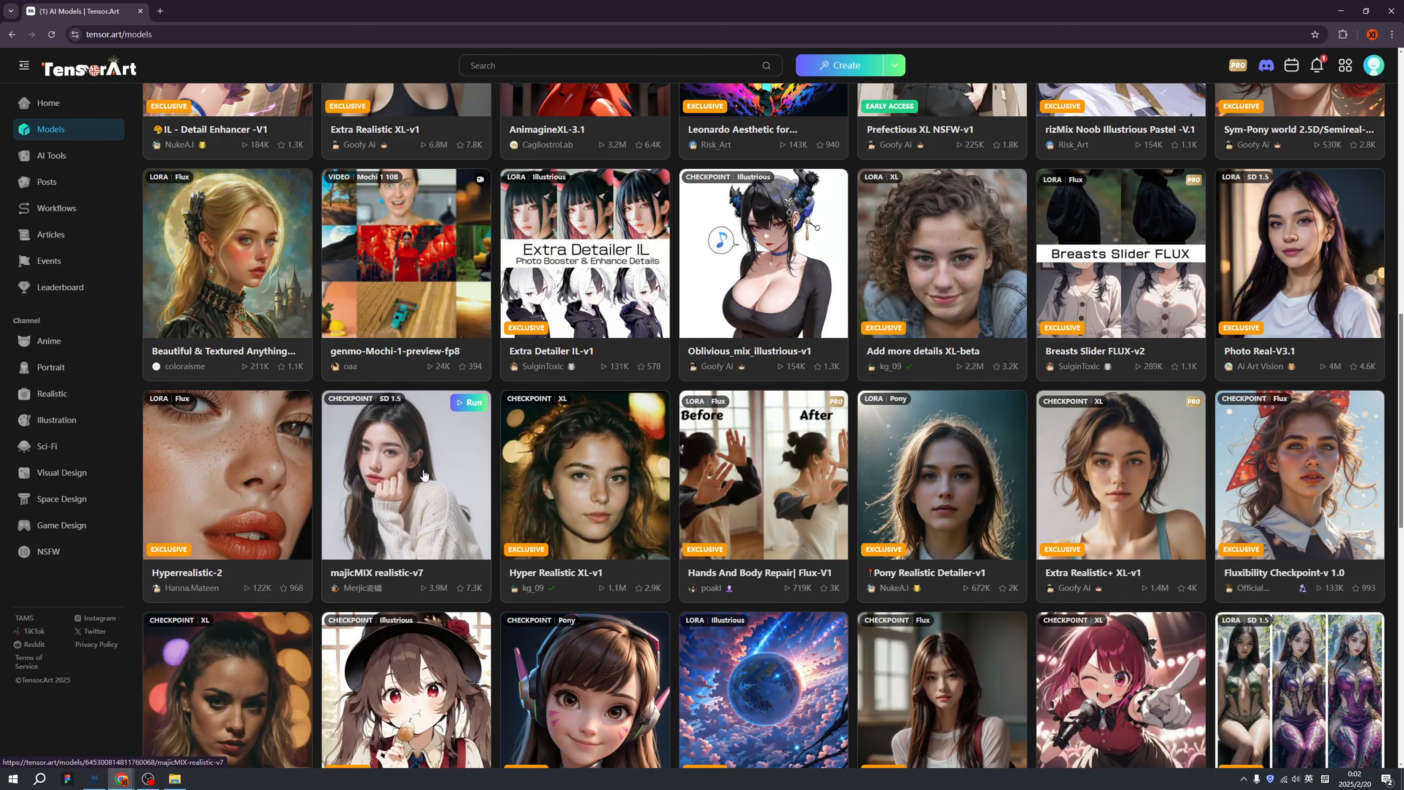
Look over the majicMIX realistic page and its Talk to Model prompt, then go to Workflows.
{"action": "left_click", "coordinate": [425, 475]}
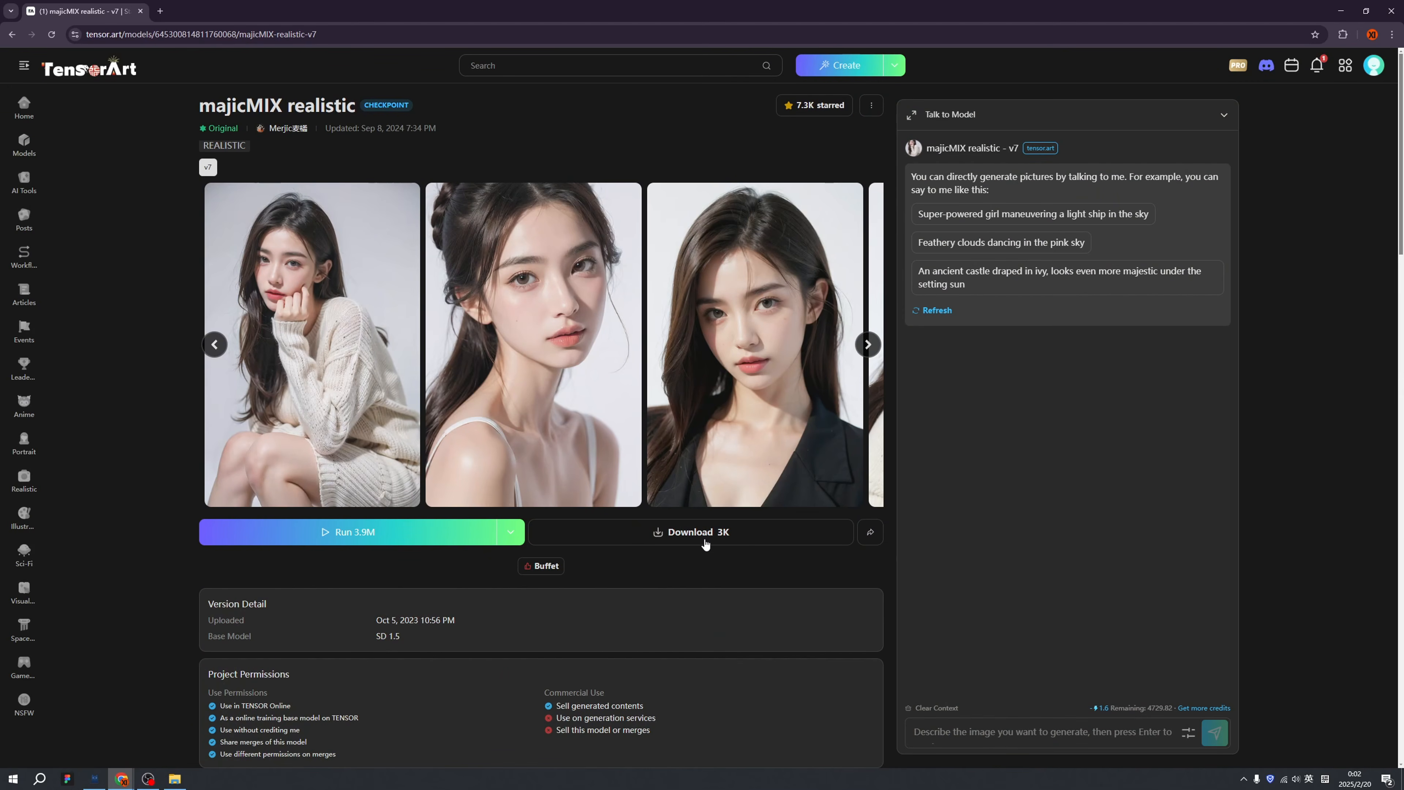
{"action": "mouse_move", "coordinate": [459, 536]}
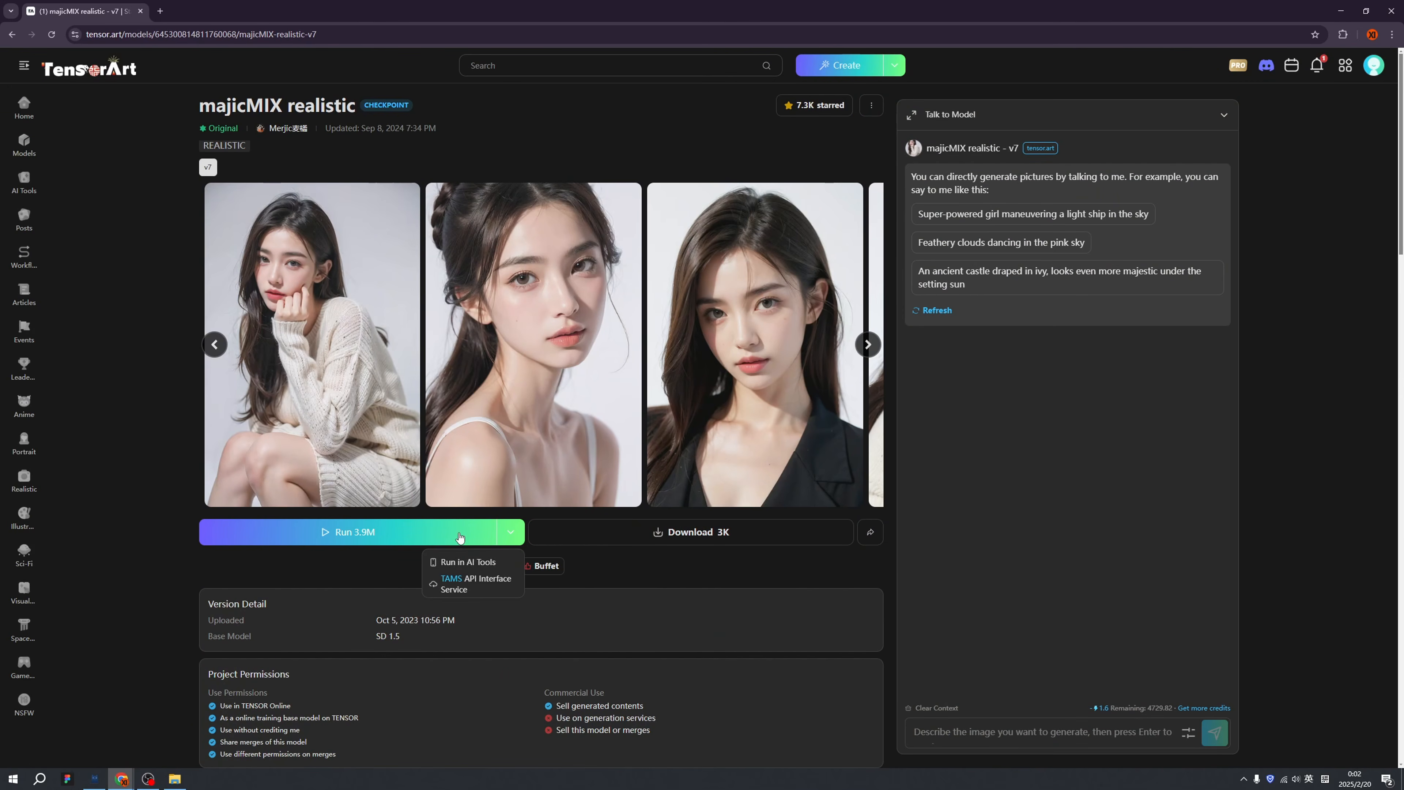
{"action": "left_click", "coordinate": [1067, 733]}
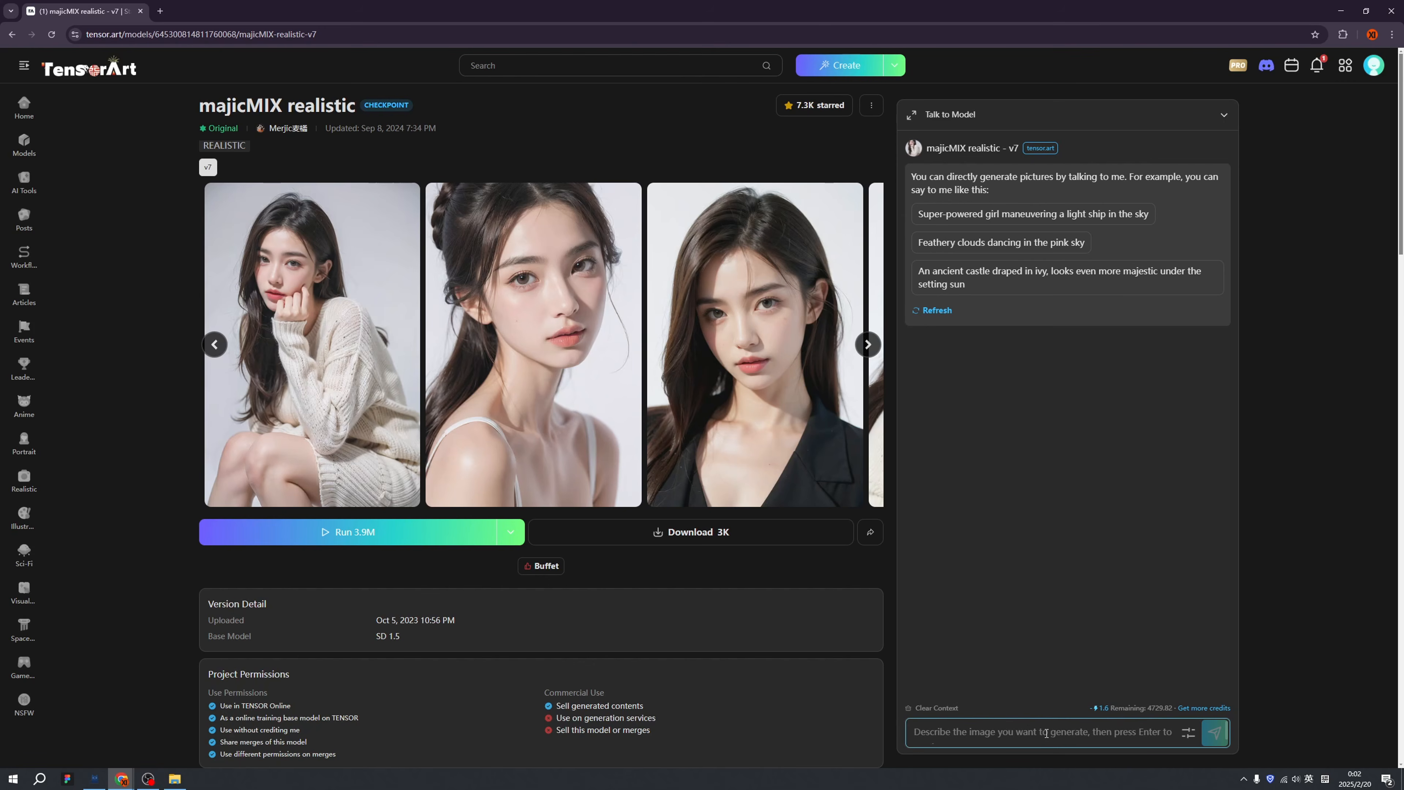
{"action": "left_click", "coordinate": [1027, 730]}
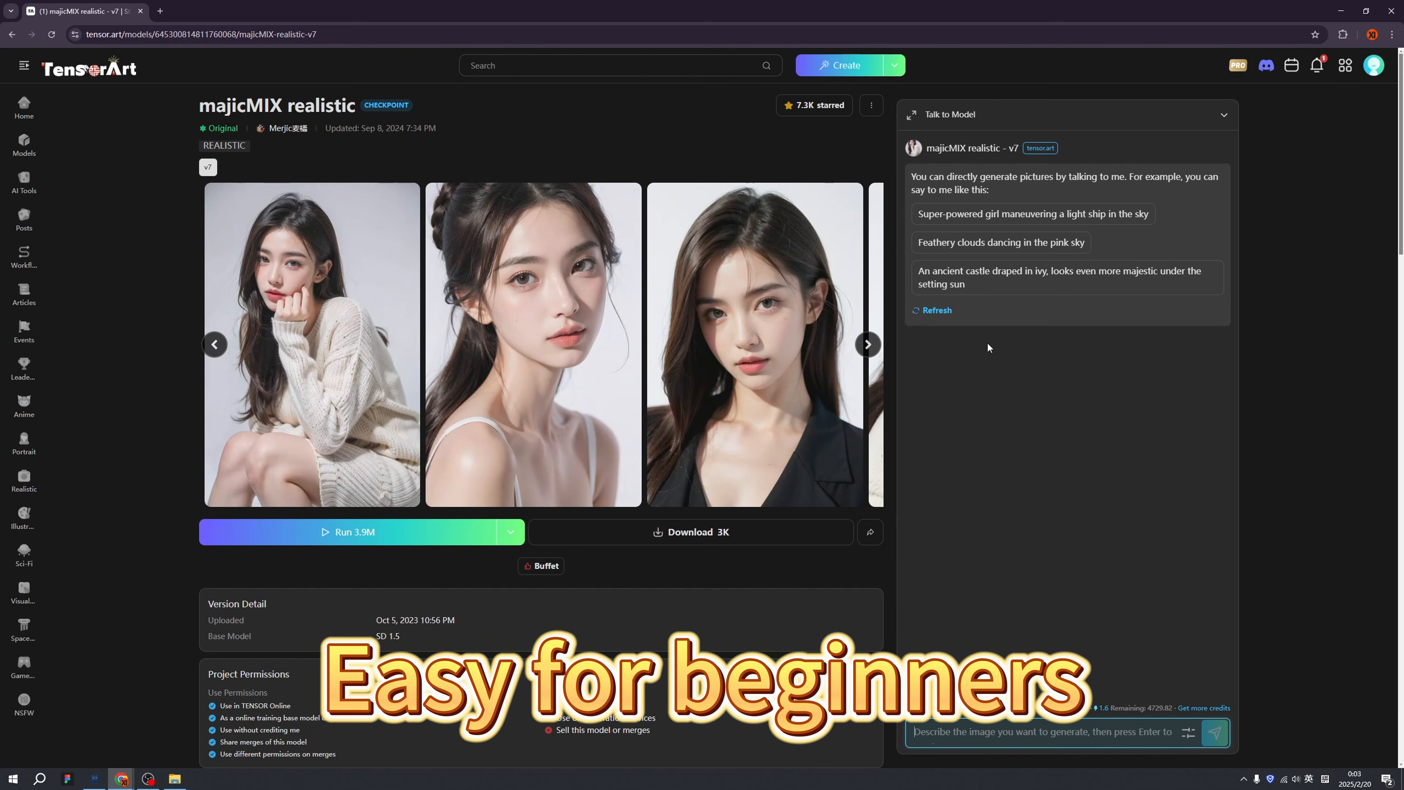
{"action": "left_click", "coordinate": [32, 261]}
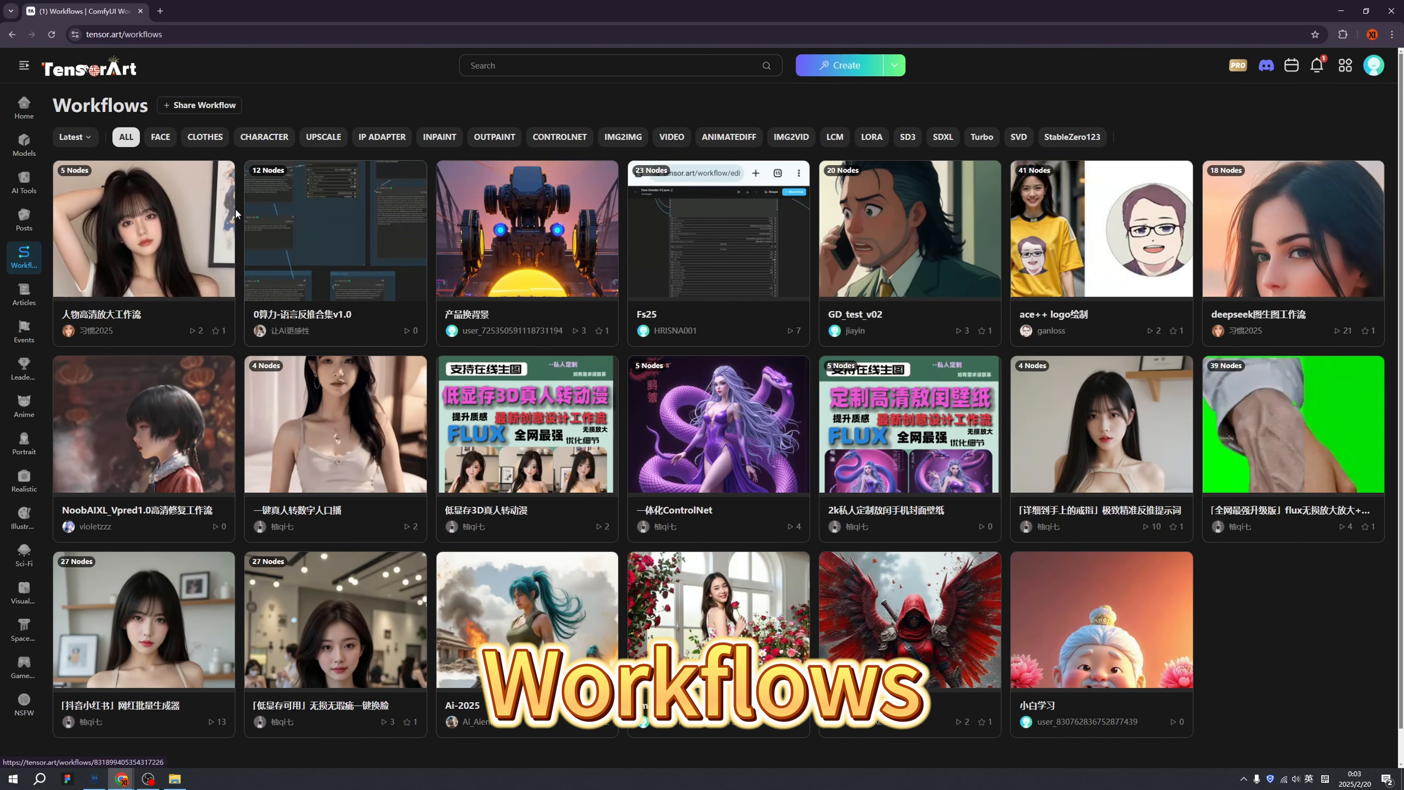
From Home, open the Illustrious XL V1.1 launch banner and scroll through its Pose Challenge page.
{"action": "left_click", "coordinate": [27, 109]}
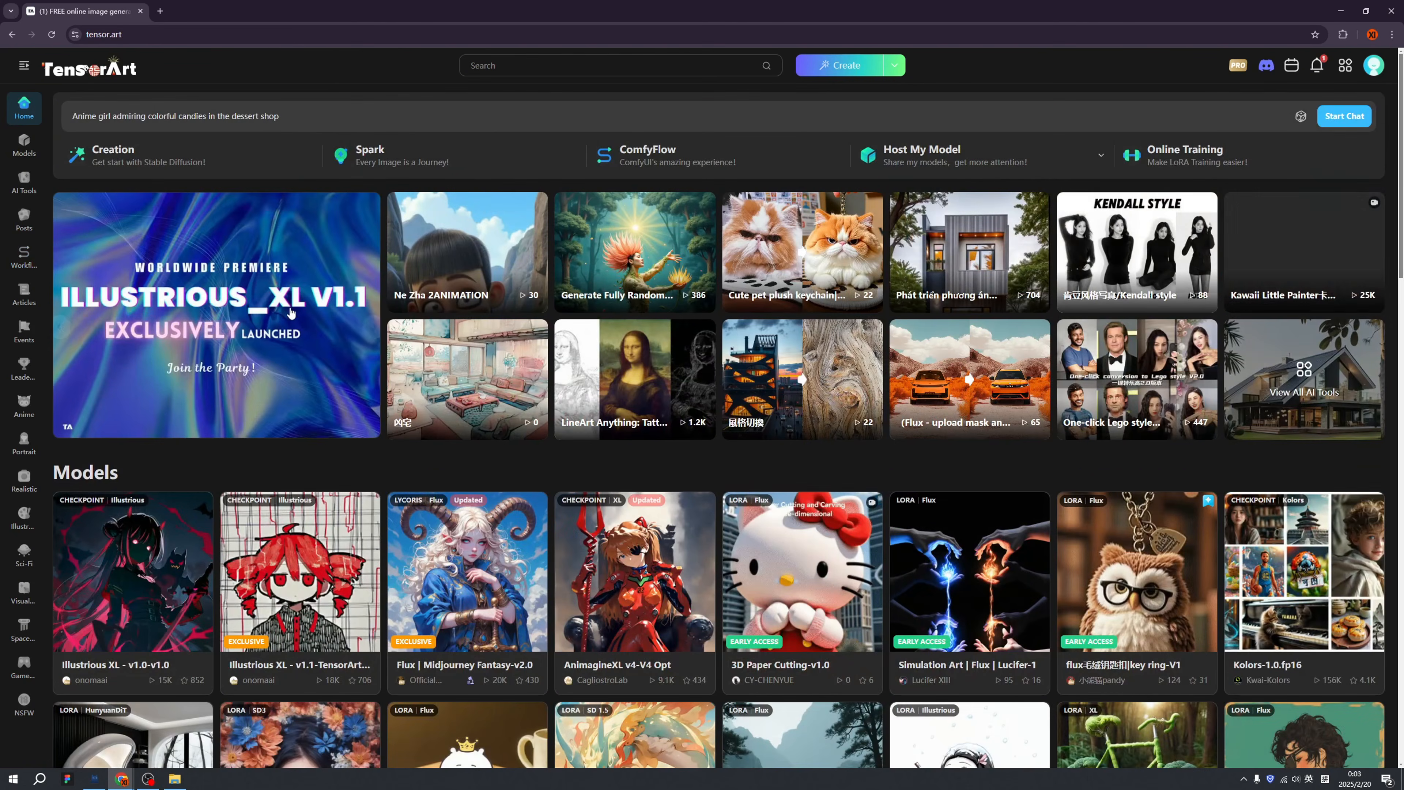
{"action": "left_click", "coordinate": [272, 321]}
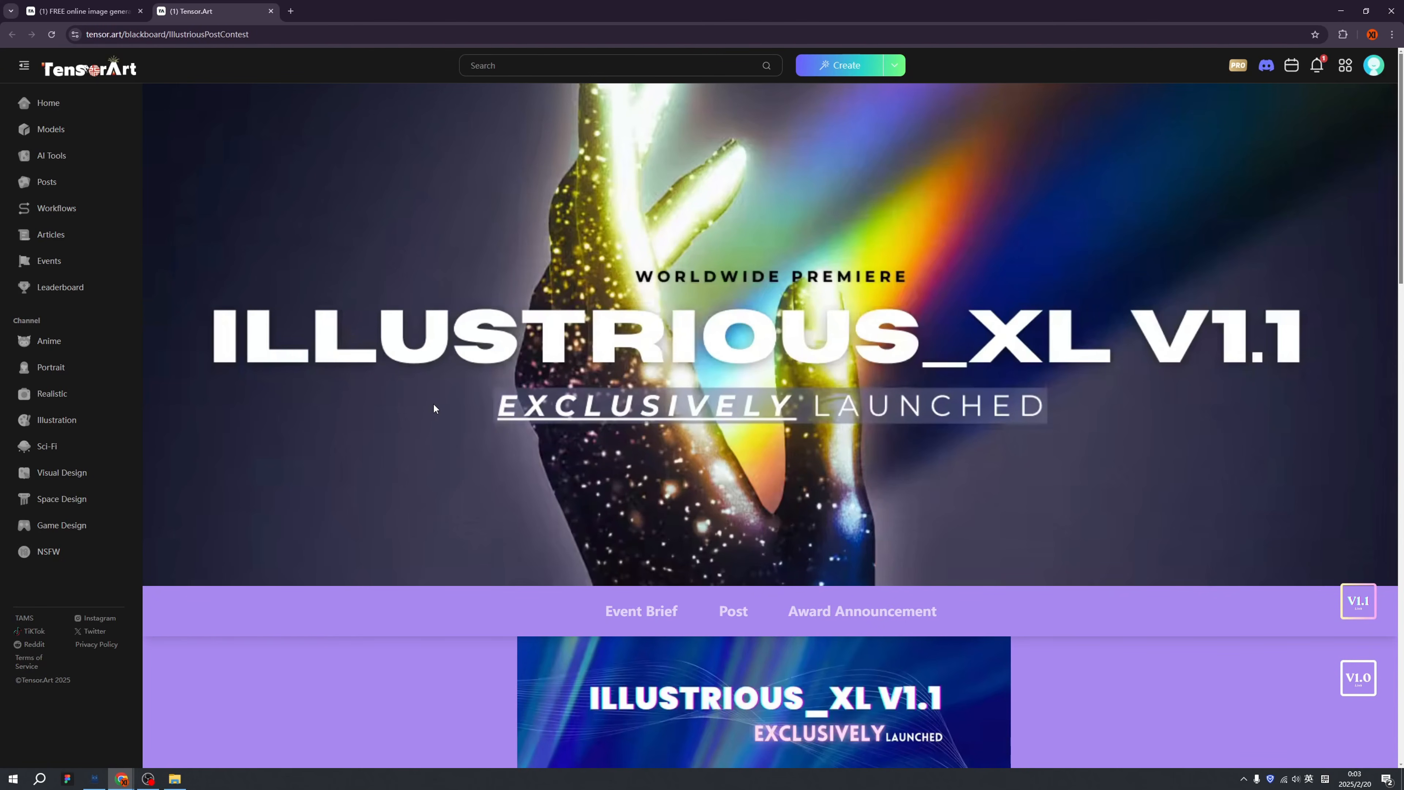
{"action": "scroll", "coordinate": [434, 408], "scroll_direction": "down", "scroll_amount": 8}
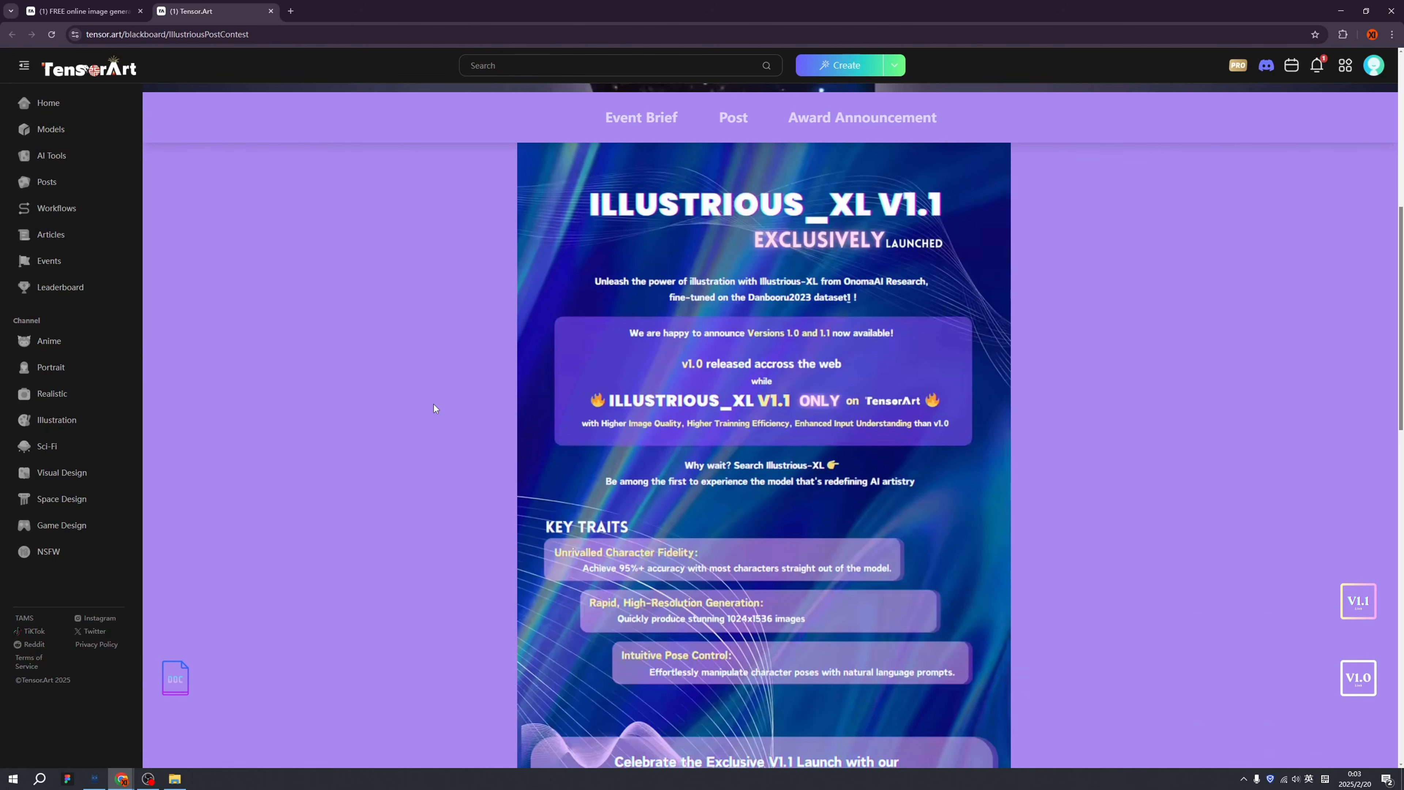
{"action": "scroll", "coordinate": [433, 408], "scroll_direction": "down", "scroll_amount": 3}
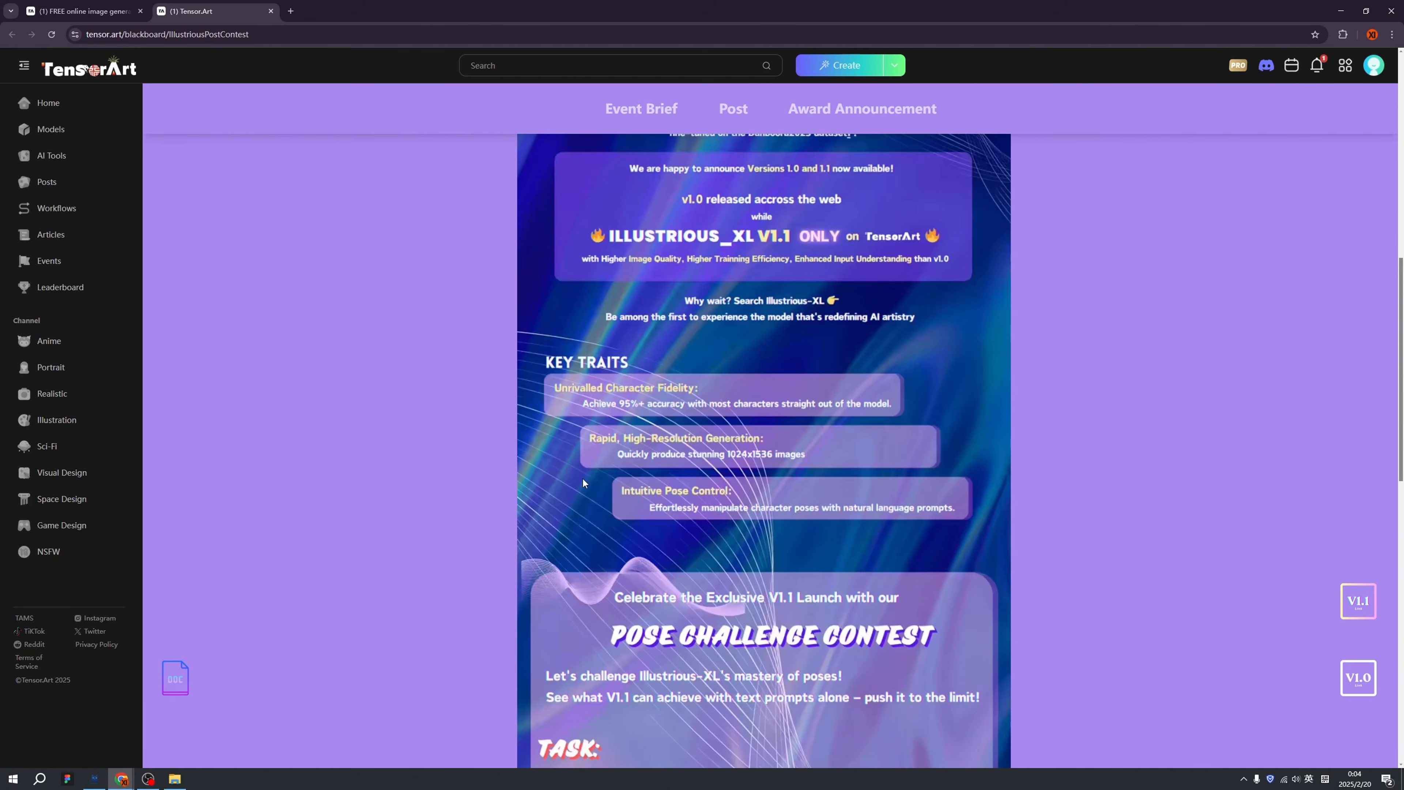
{"action": "scroll", "coordinate": [582, 482], "scroll_direction": "down", "scroll_amount": 5}
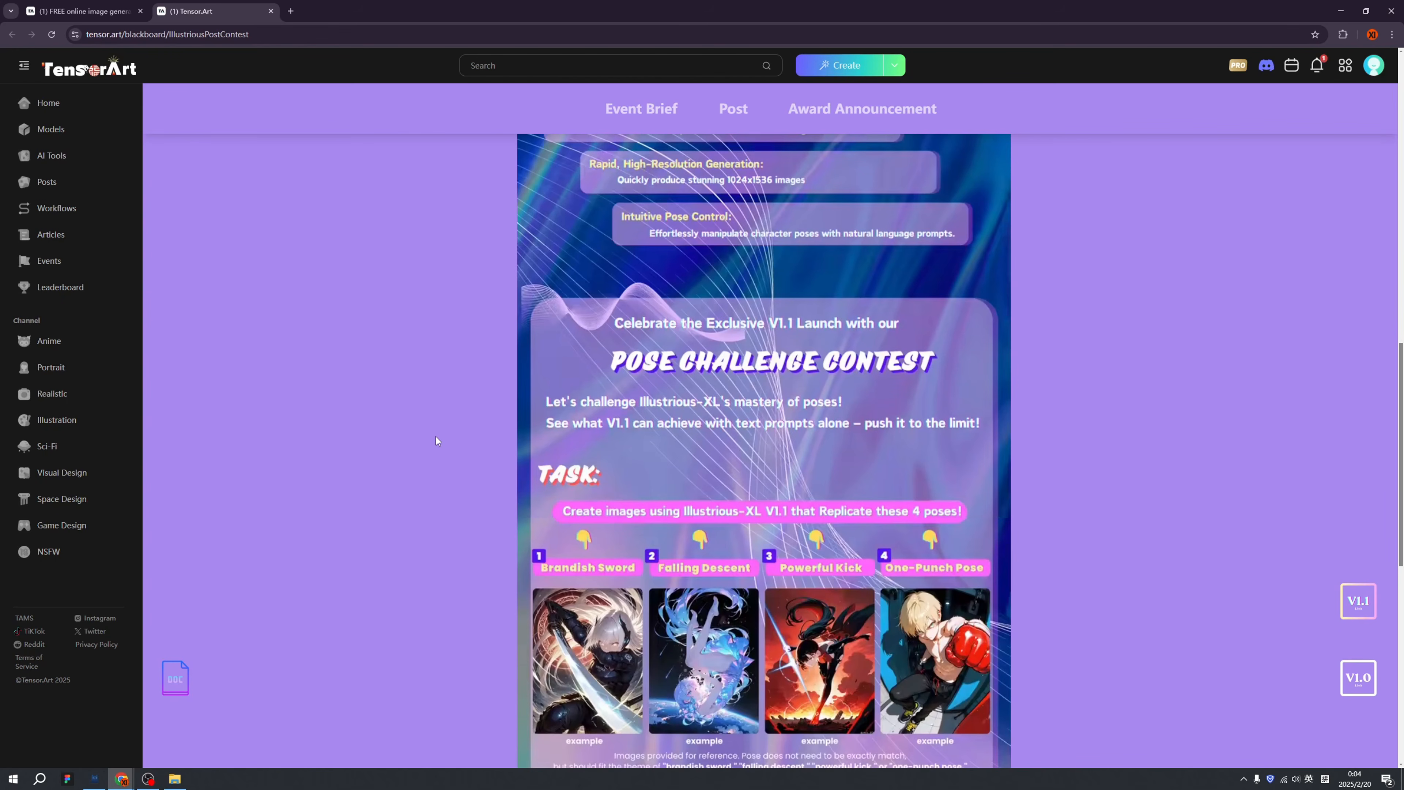
{"action": "scroll", "coordinate": [475, 432], "scroll_direction": "down", "scroll_amount": 4}
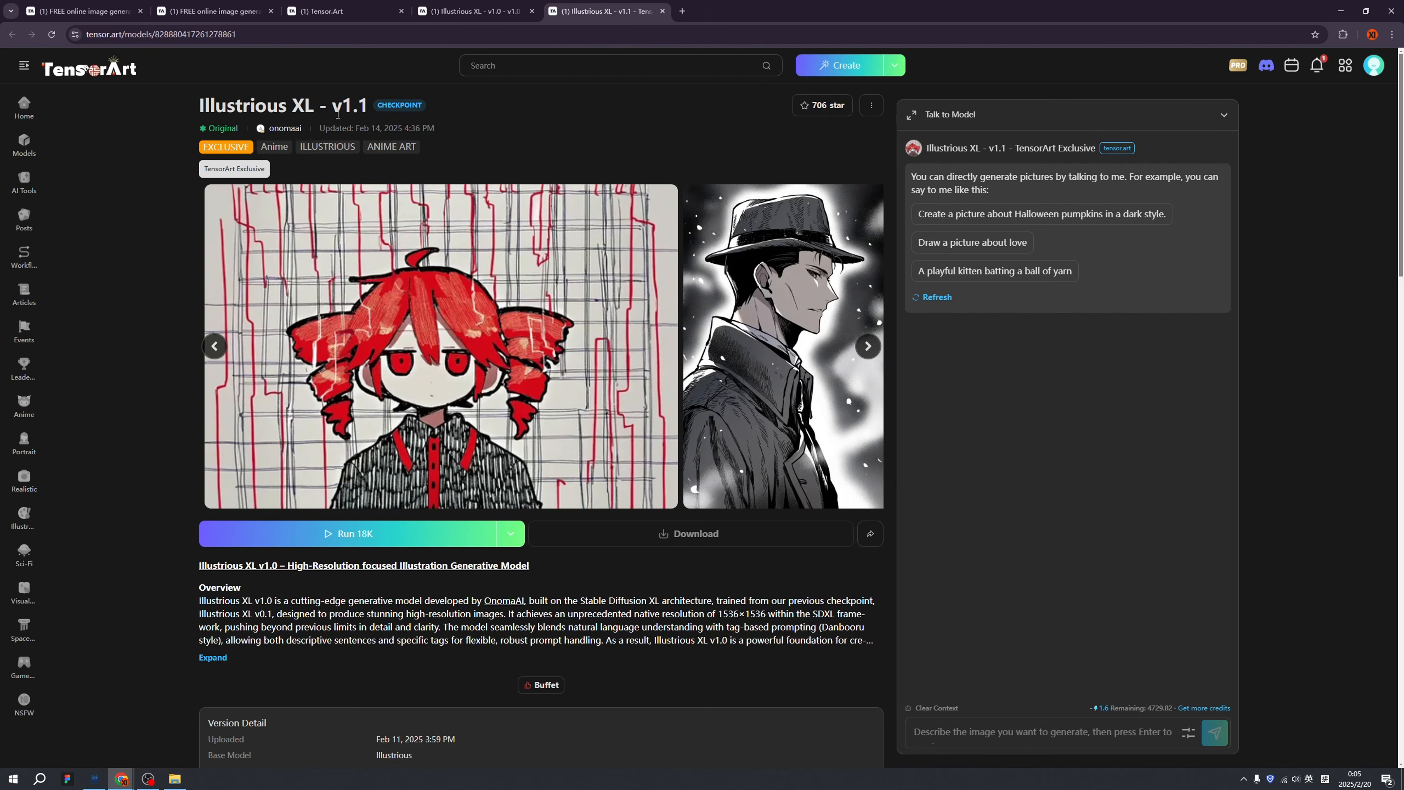
Check the Illustrious XL v1.0 tab, then reopen the v1.1 card from Home's Models section.
{"action": "left_click", "coordinate": [467, 11]}
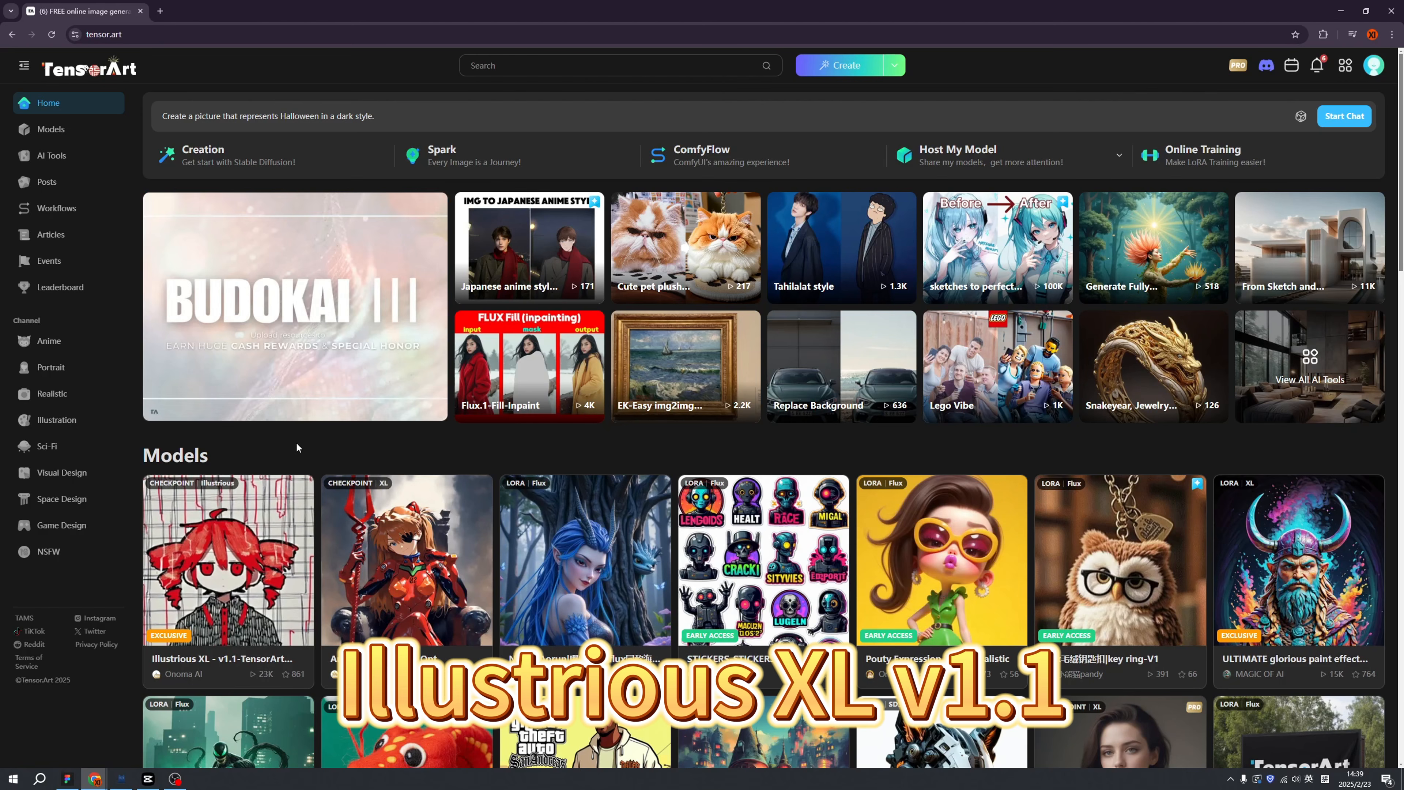
{"action": "mouse_move", "coordinate": [213, 491]}
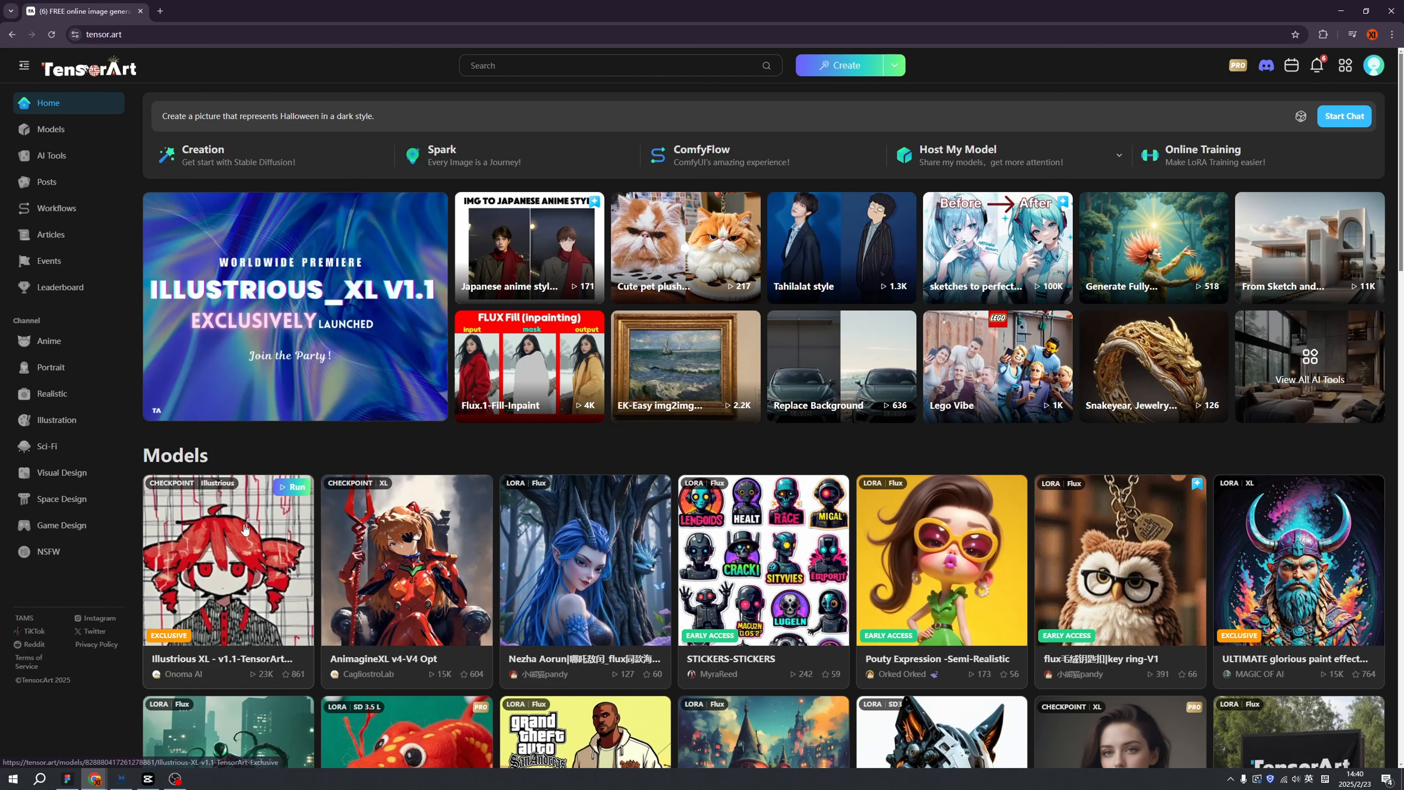
{"action": "mouse_move", "coordinate": [185, 666]}
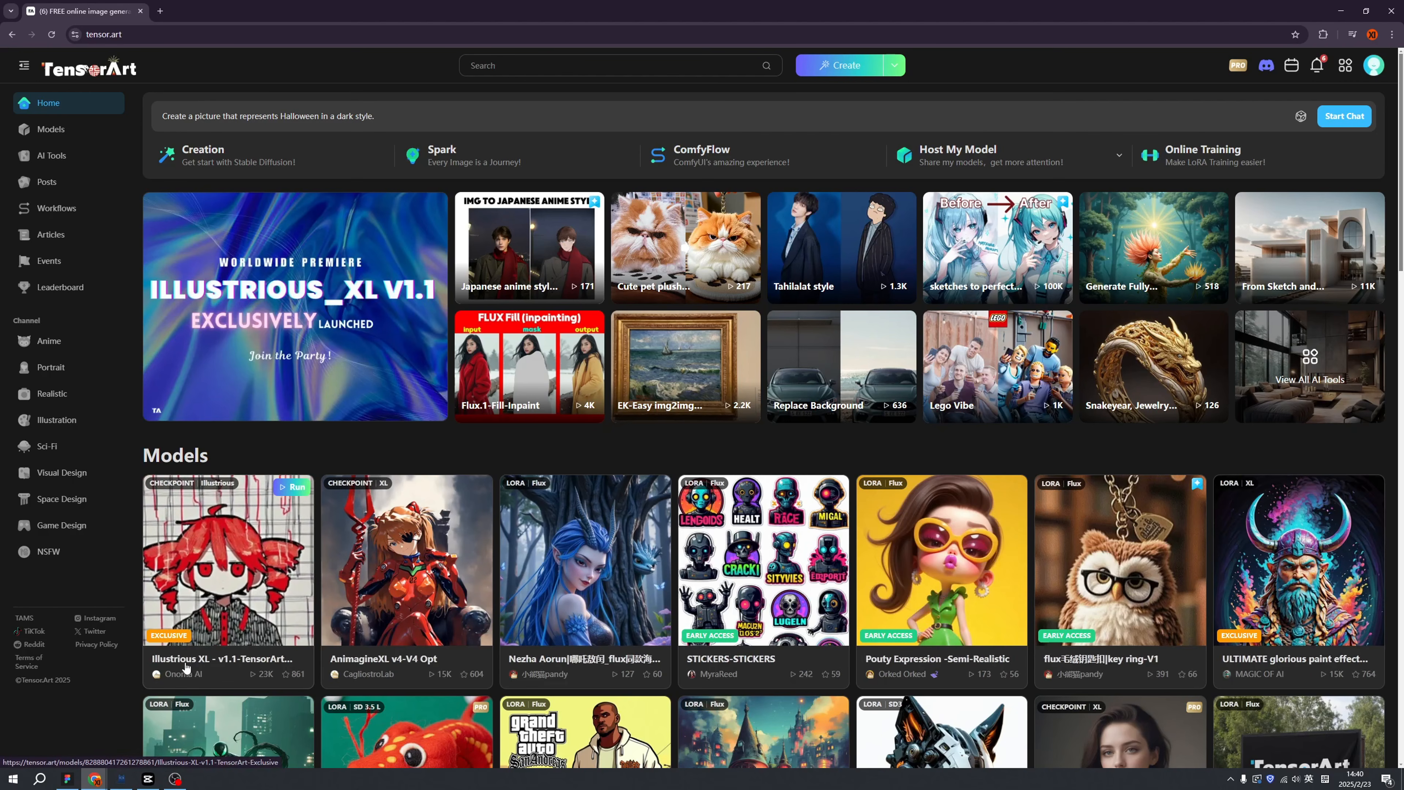
{"action": "left_click", "coordinate": [250, 549]}
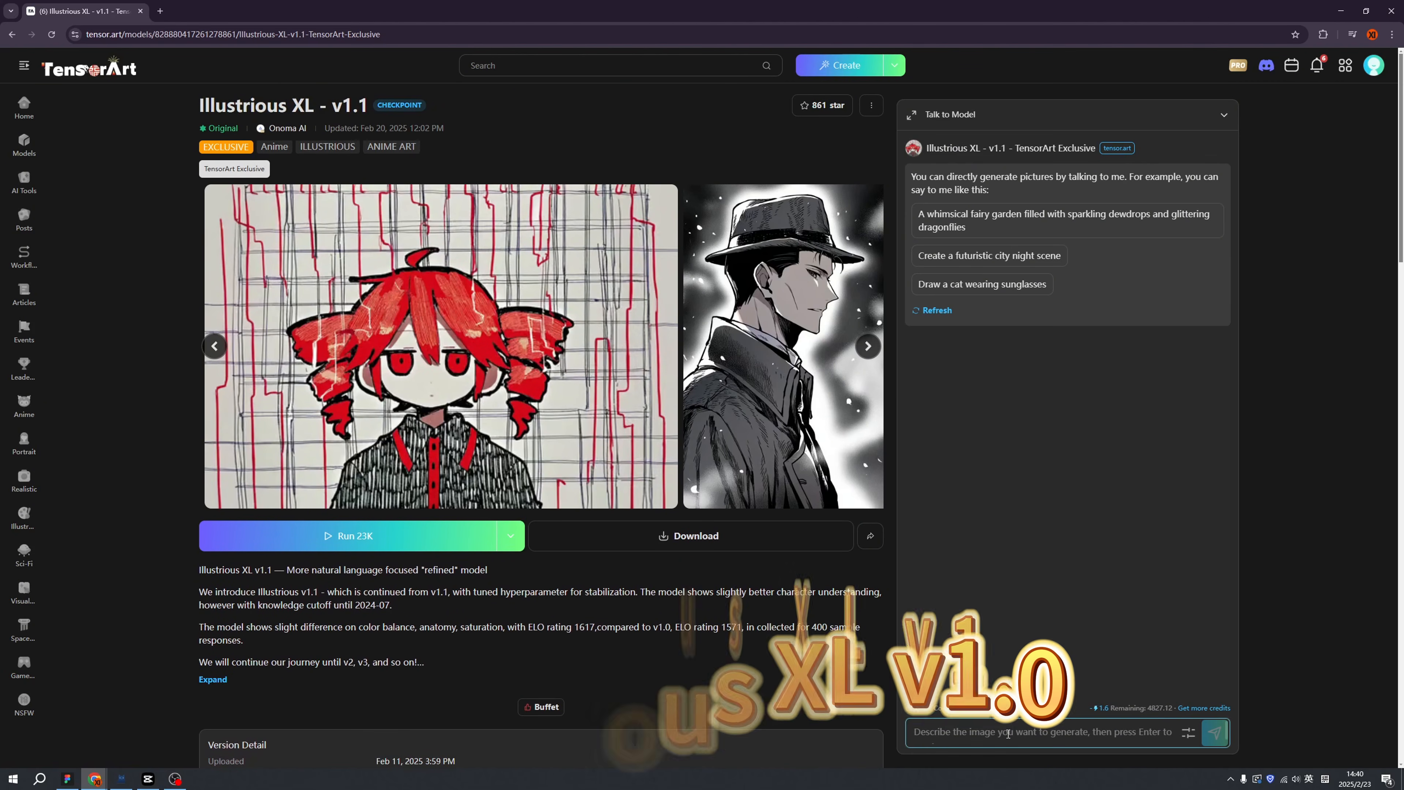
Paste the red-haired cyberpunk girl prompt, choose landscape with upscaling on, and generate.
{"action": "left_click", "coordinate": [949, 727]}
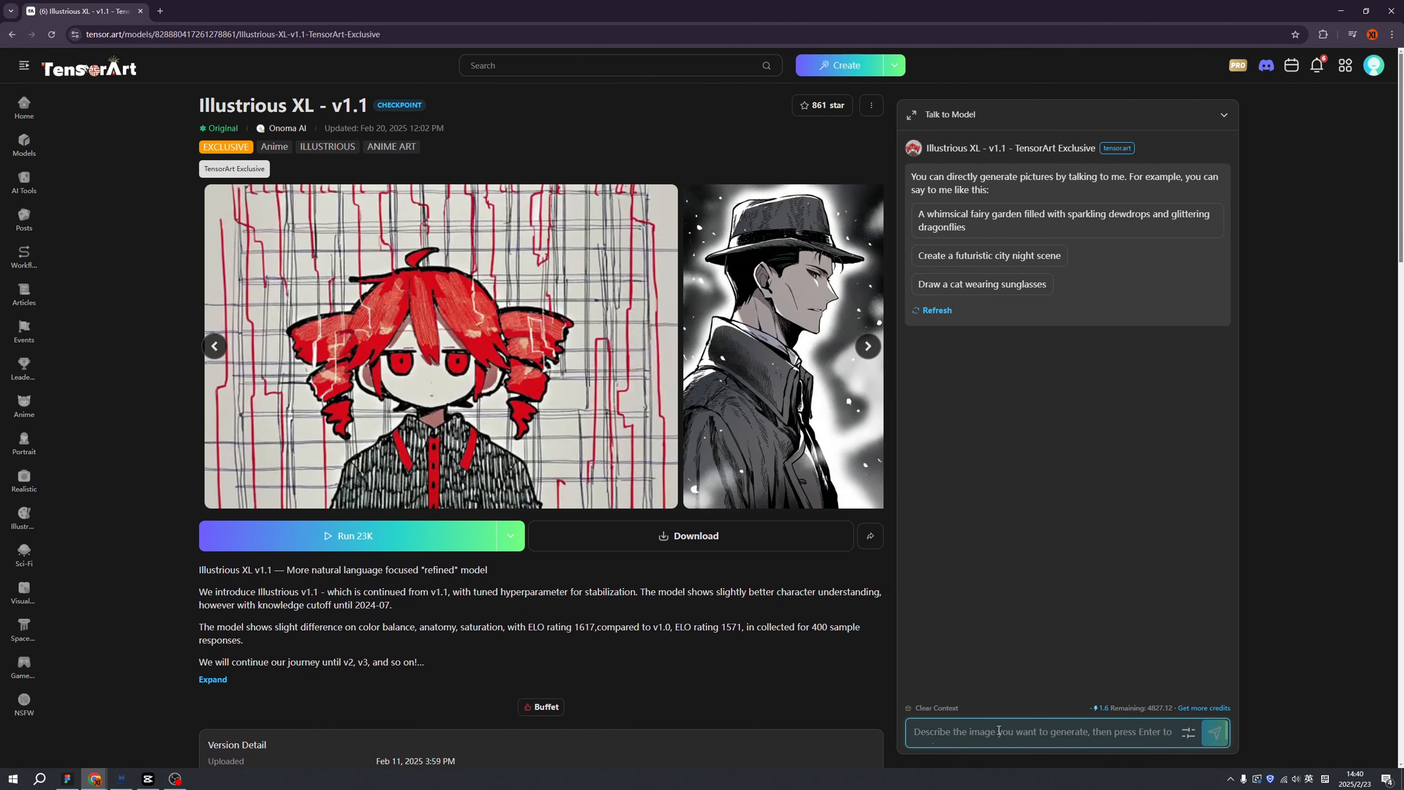
{"action": "type", "text": "A cyberpunk girl with red hair,very pretty"}
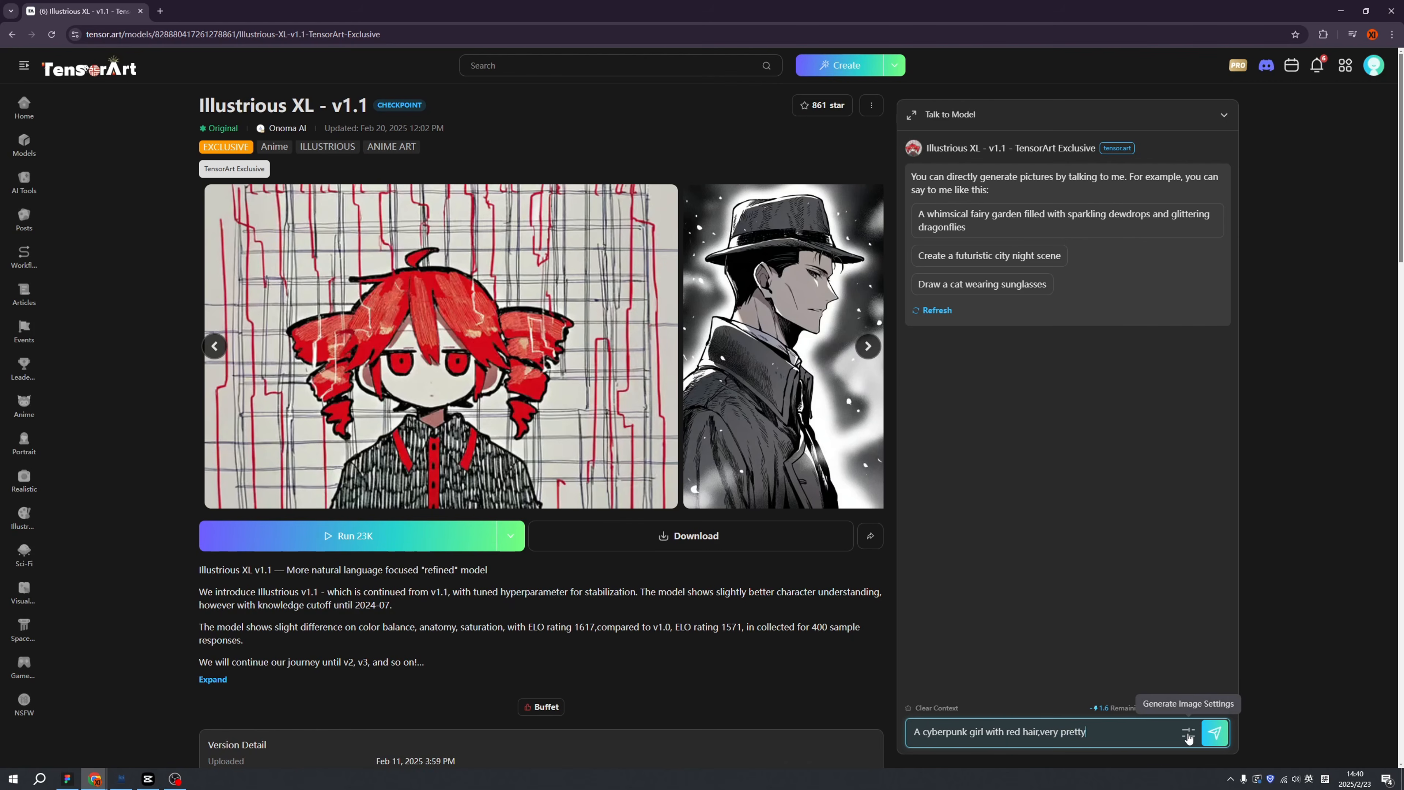
{"action": "left_click", "coordinate": [1188, 732]}
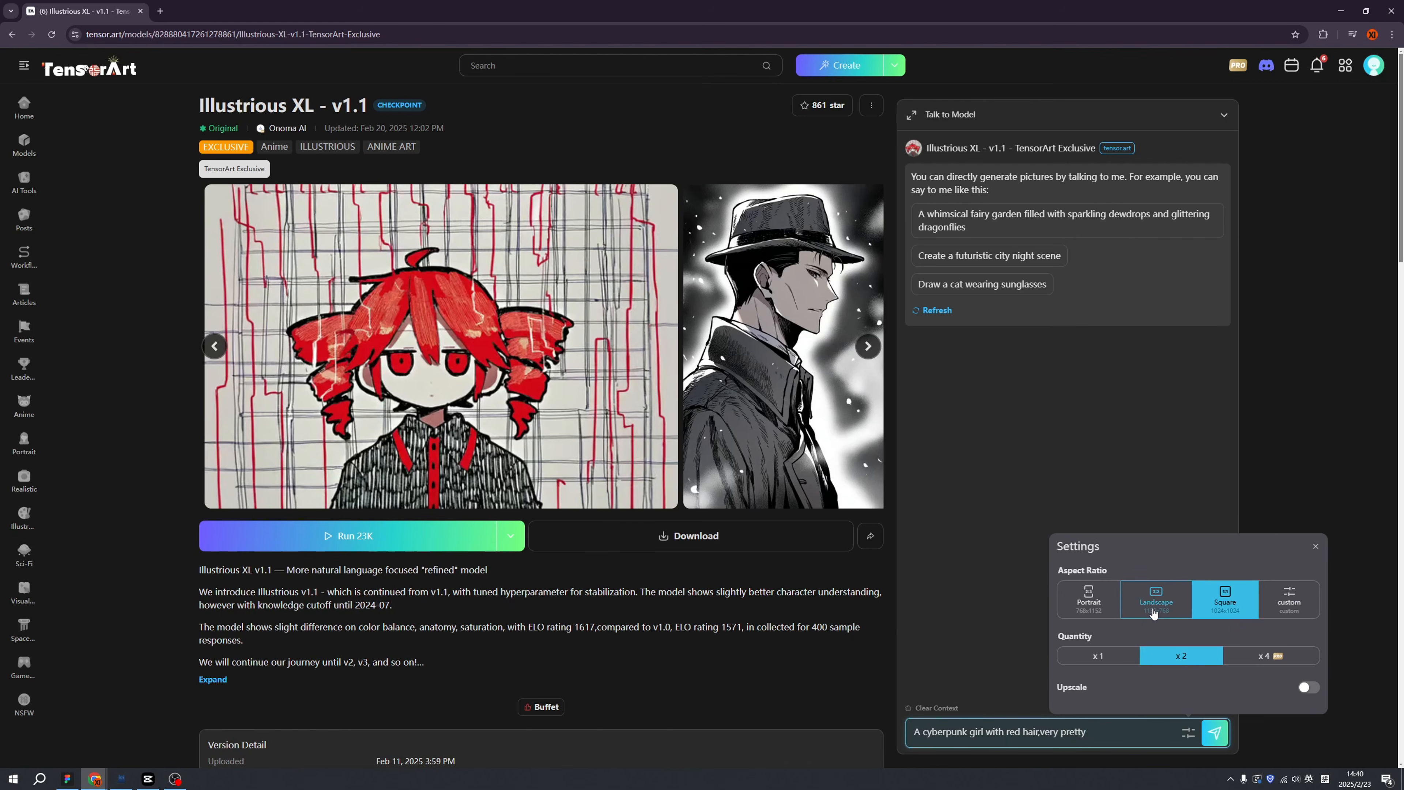
{"action": "left_click", "coordinate": [1153, 609]}
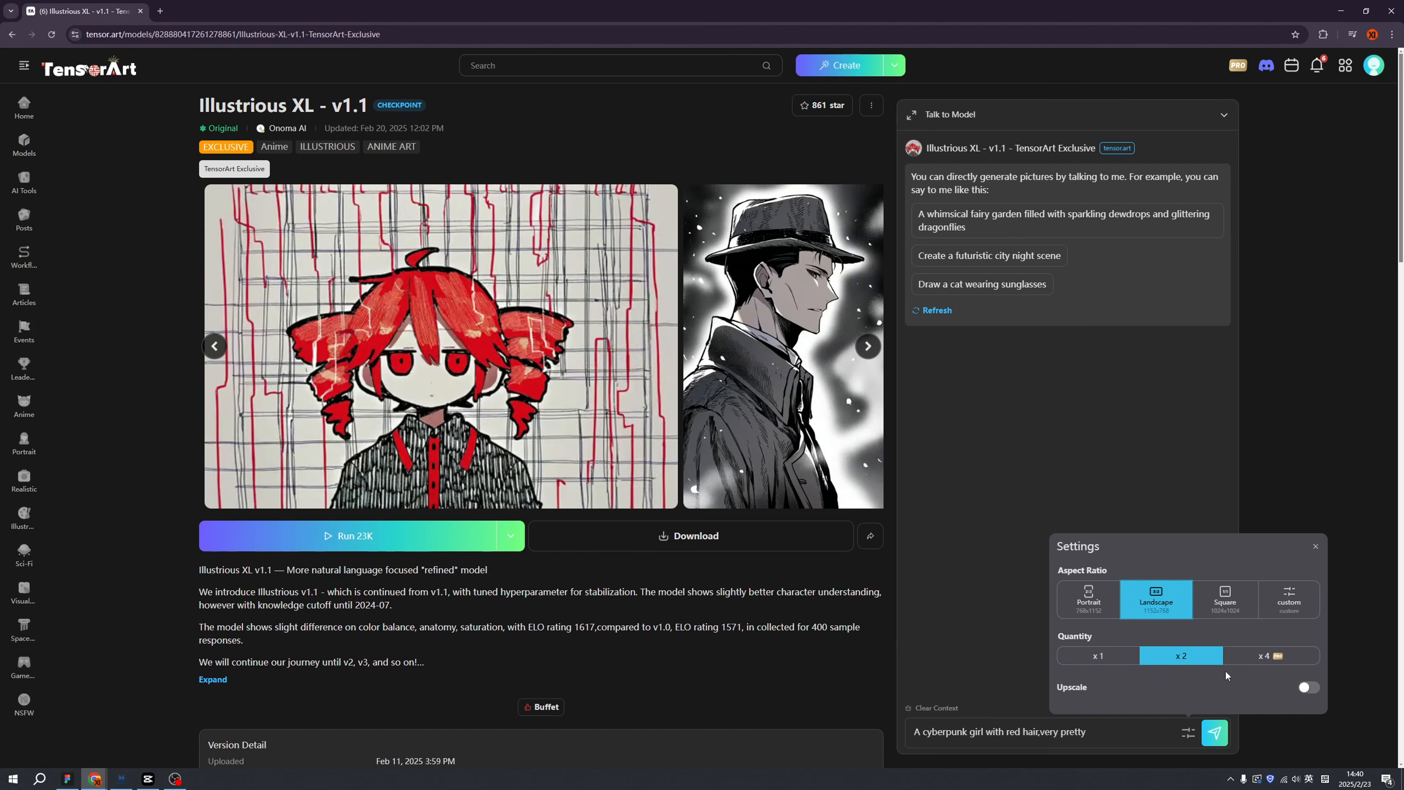
{"action": "left_click", "coordinate": [1312, 694]}
{"action": "scroll", "coordinate": [1218, 739], "scroll_direction": "down", "scroll_amount": 2}
{"action": "left_click", "coordinate": [1215, 732]}
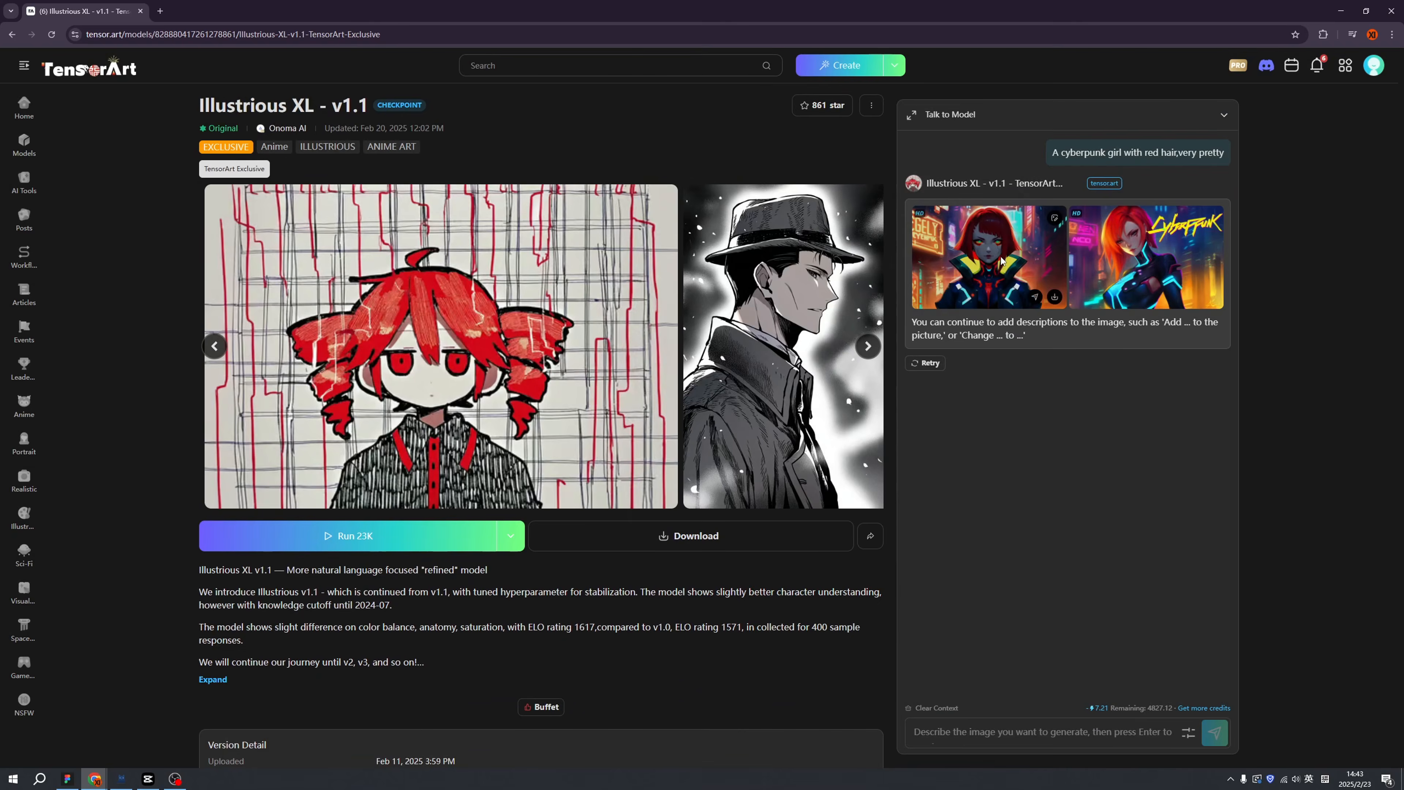
View the second generated cyberpunk image at full size, then close the viewer.
{"action": "left_click", "coordinate": [1005, 257]}
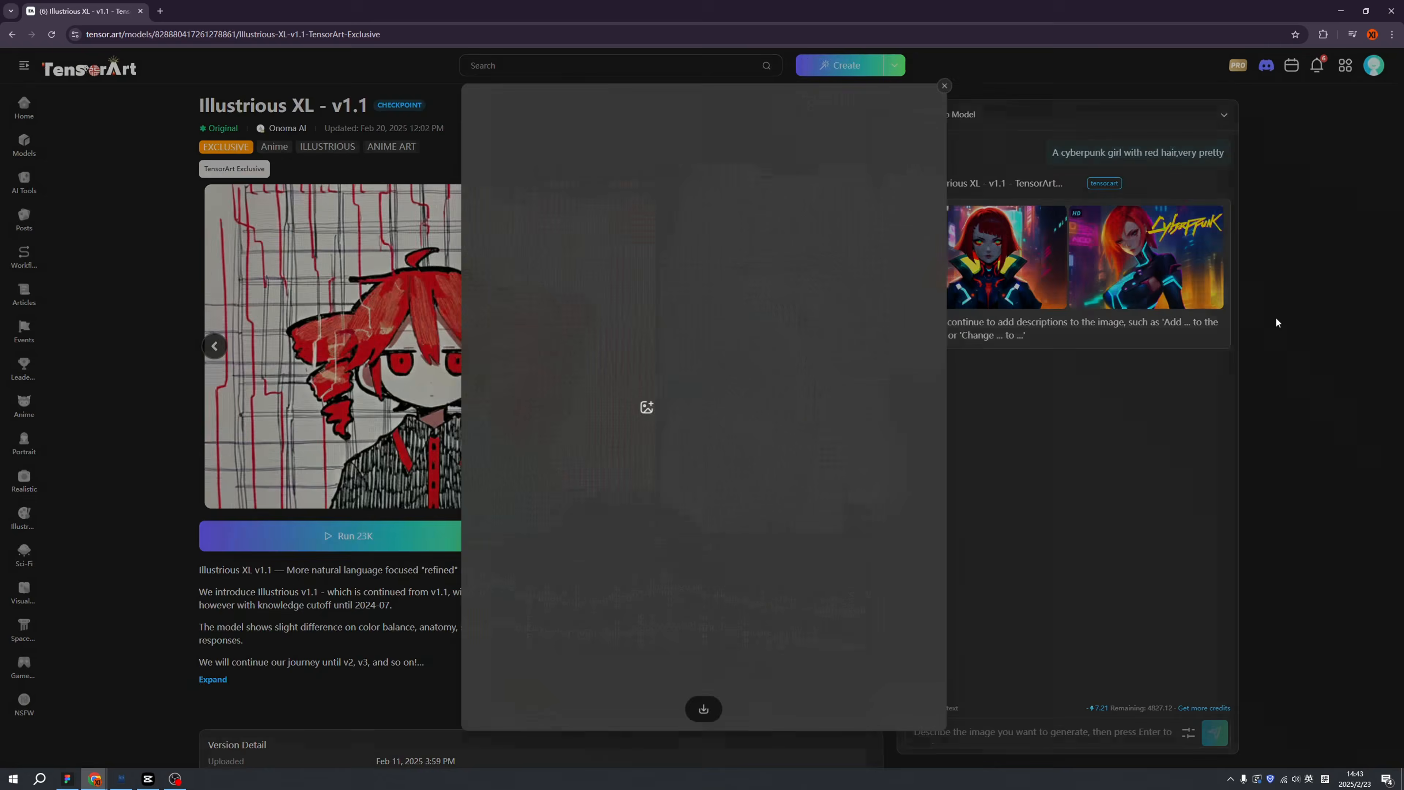
{"action": "left_click", "coordinate": [1276, 322]}
{"action": "left_click", "coordinate": [1143, 255]}
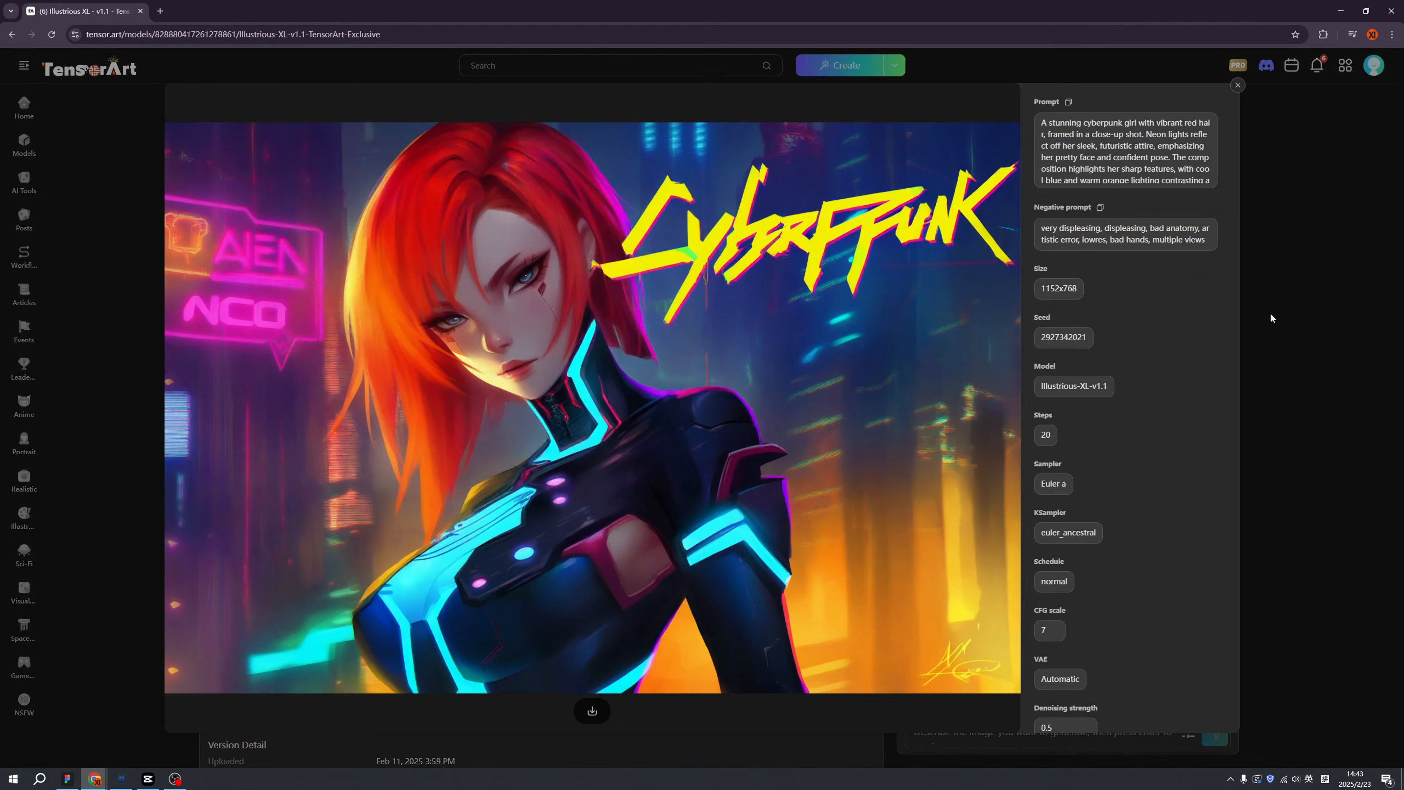
{"action": "left_click", "coordinate": [1270, 317]}
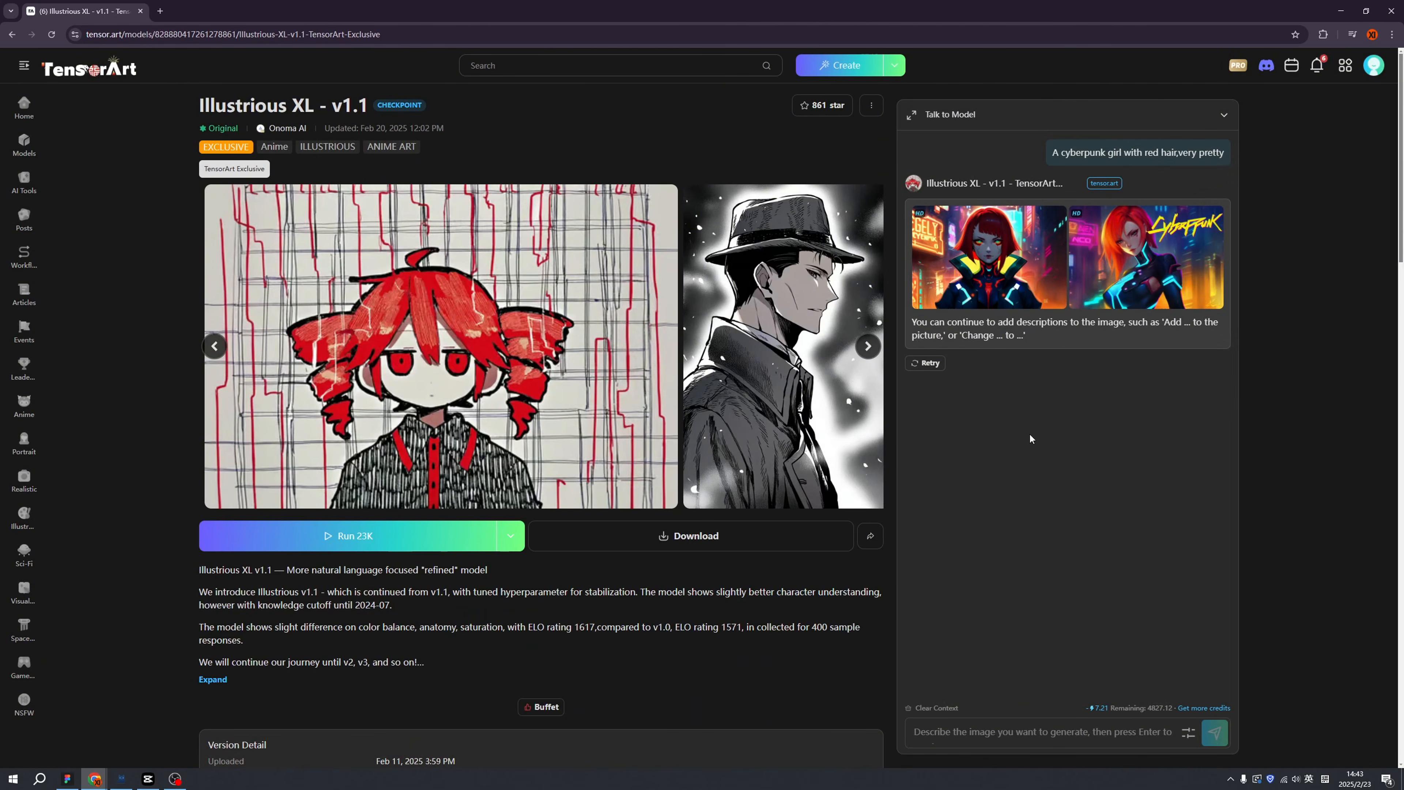
Check the Download Files dialog, then scroll to Related Posts and remix the blonde black-bodysuit post.
{"action": "left_click", "coordinate": [702, 540]}
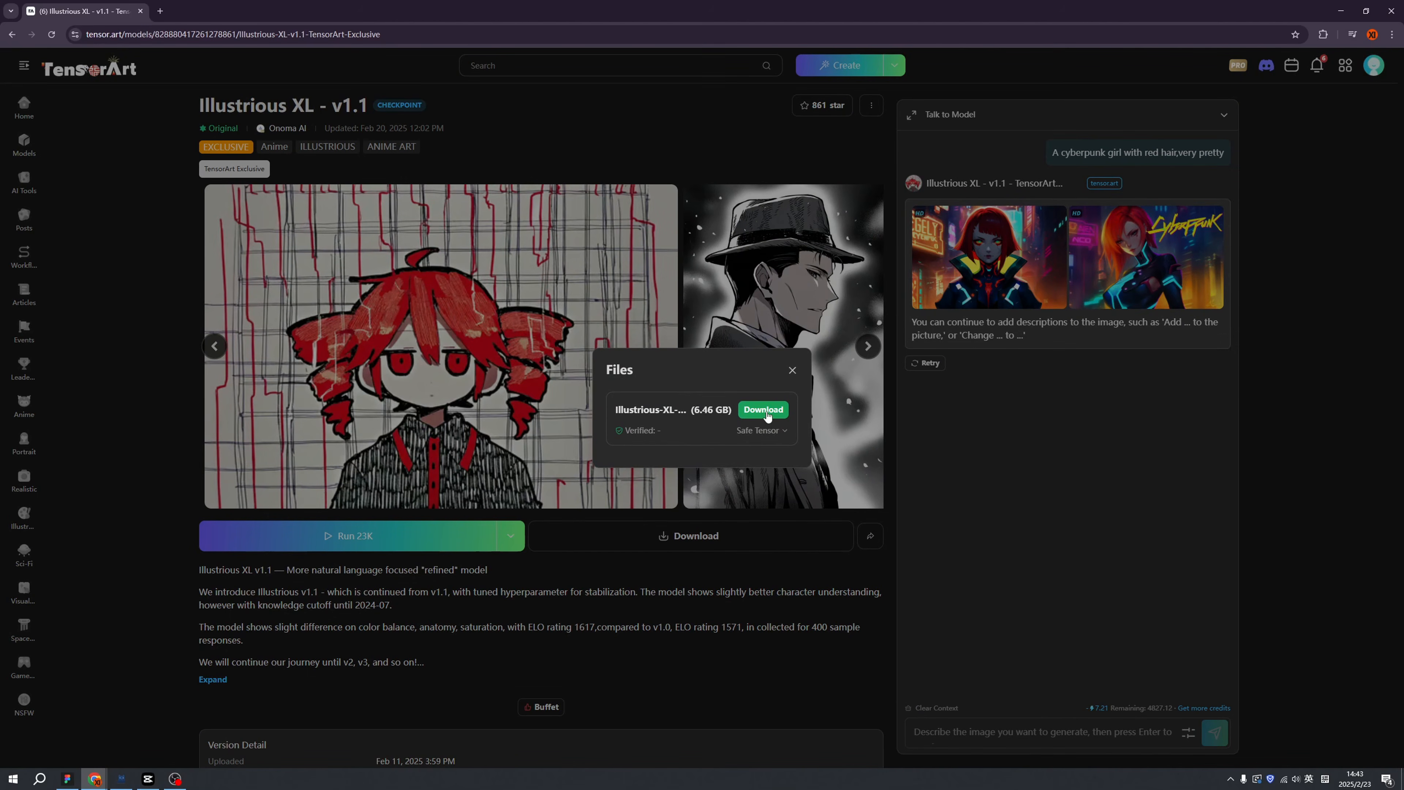
{"action": "left_click", "coordinate": [792, 371]}
{"action": "scroll", "coordinate": [740, 580], "scroll_direction": "down", "scroll_amount": 5}
{"action": "scroll", "coordinate": [740, 581], "scroll_direction": "down", "scroll_amount": 10}
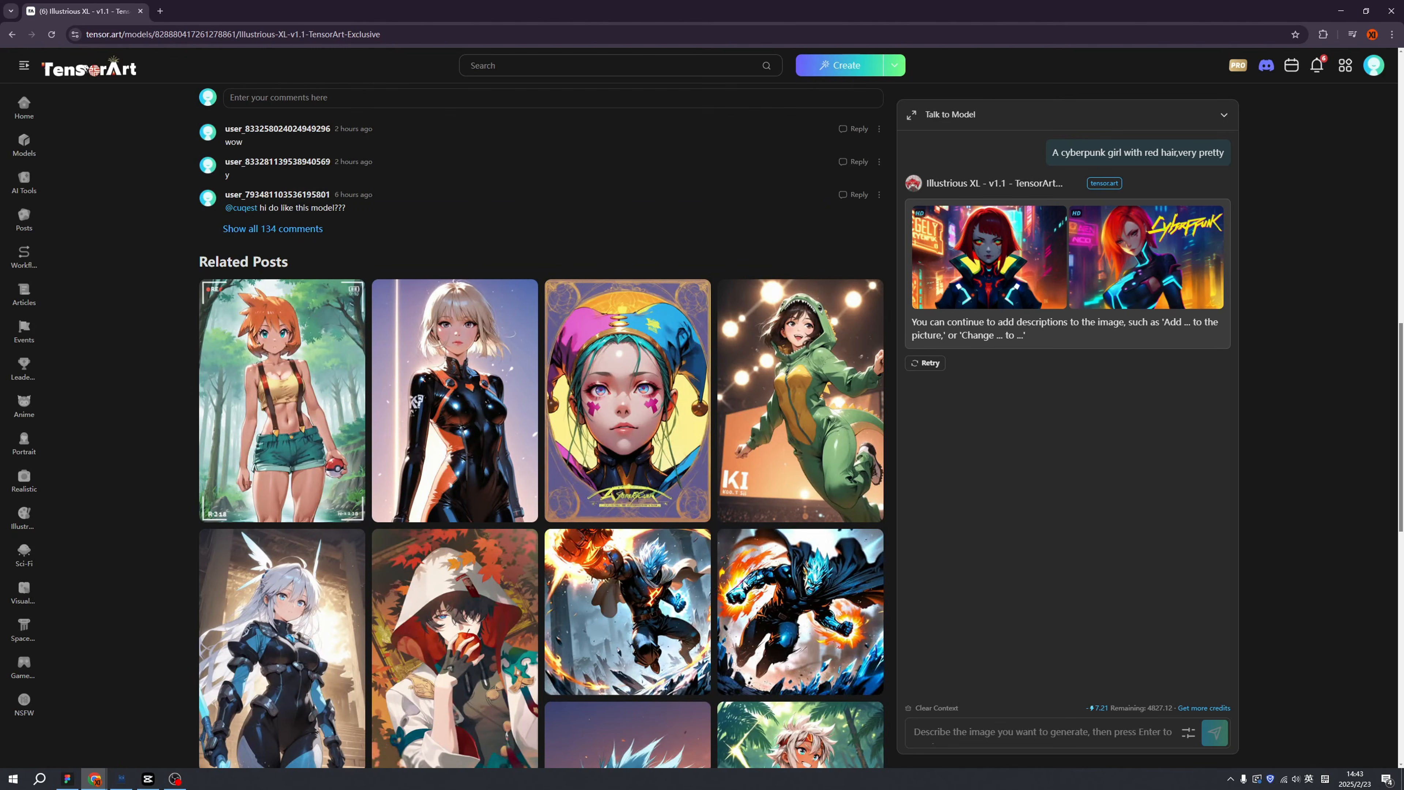
{"action": "scroll", "coordinate": [751, 564], "scroll_direction": "down", "scroll_amount": 5}
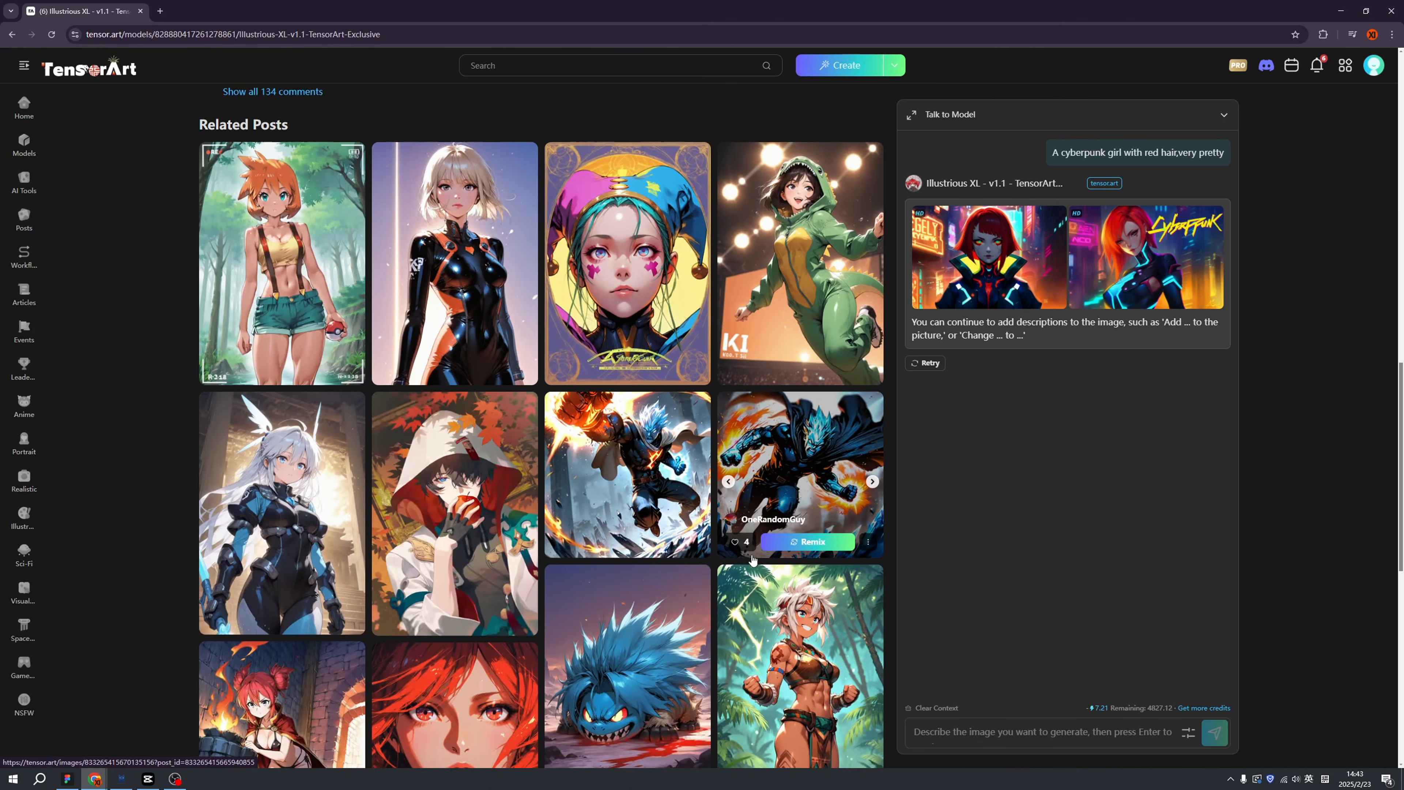
{"action": "scroll", "coordinate": [753, 558], "scroll_direction": "down", "scroll_amount": 3}
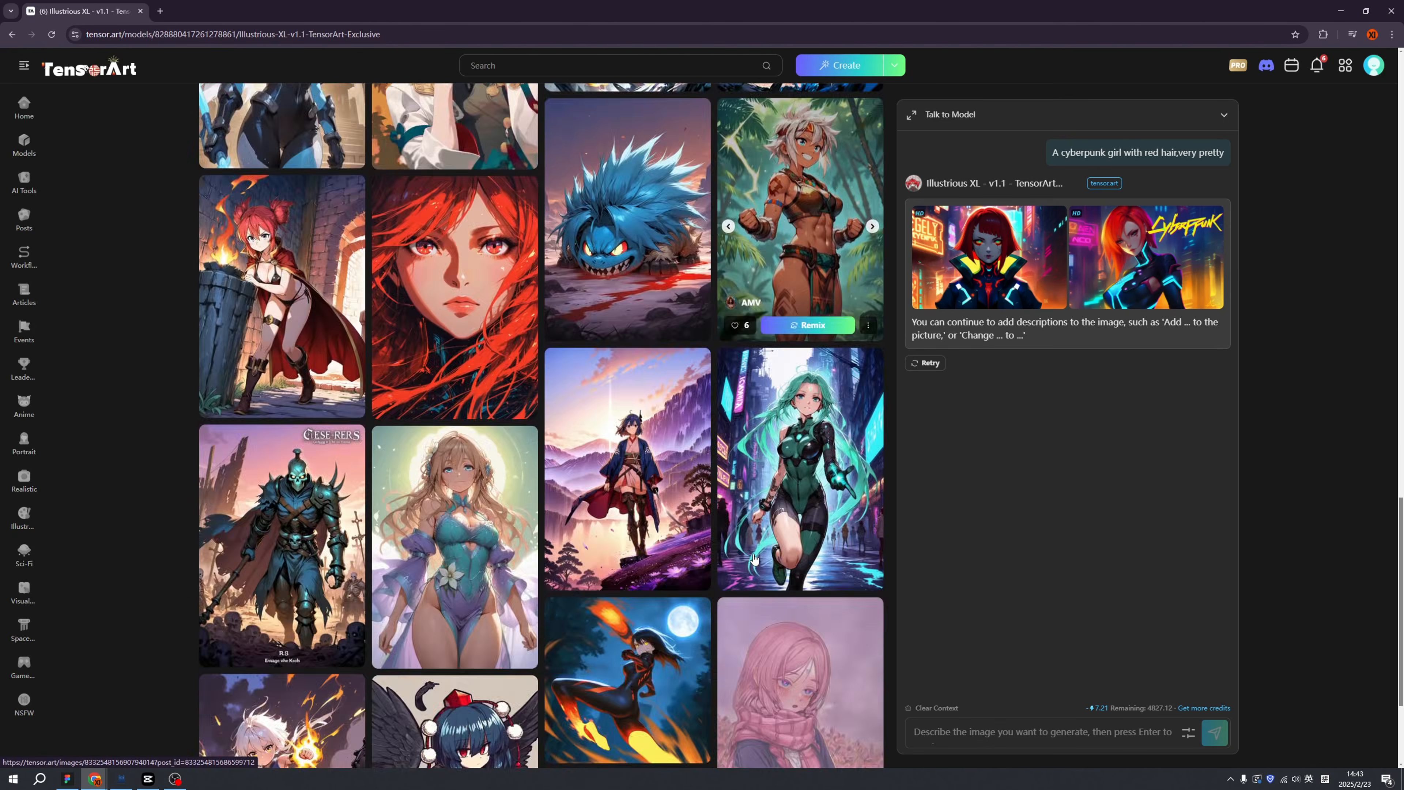
{"action": "scroll", "coordinate": [756, 559], "scroll_direction": "down", "scroll_amount": 2}
{"action": "scroll", "coordinate": [759, 558], "scroll_direction": "up", "scroll_amount": 1}
{"action": "scroll", "coordinate": [759, 558], "scroll_direction": "down", "scroll_amount": 2}
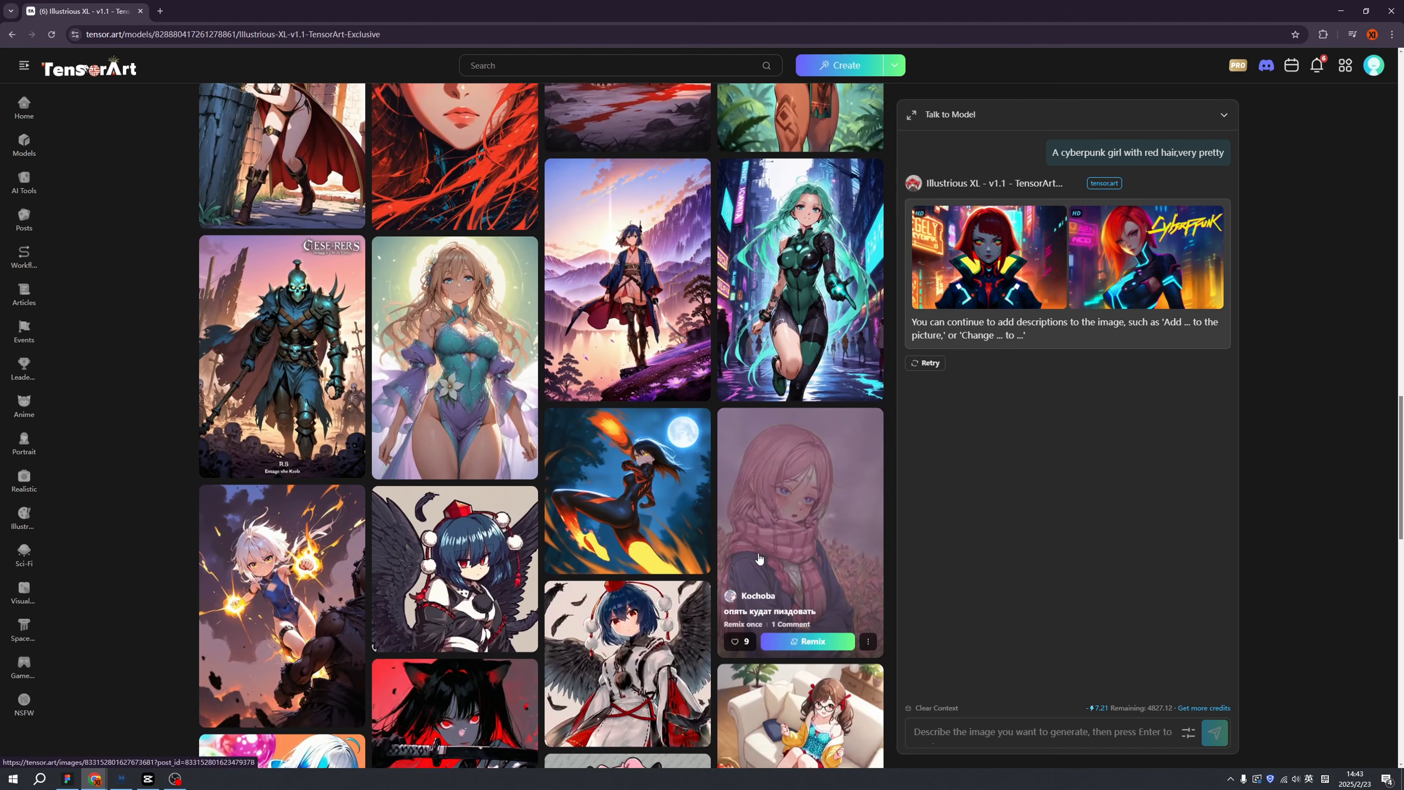
{"action": "scroll", "coordinate": [735, 553], "scroll_direction": "up", "scroll_amount": 15}
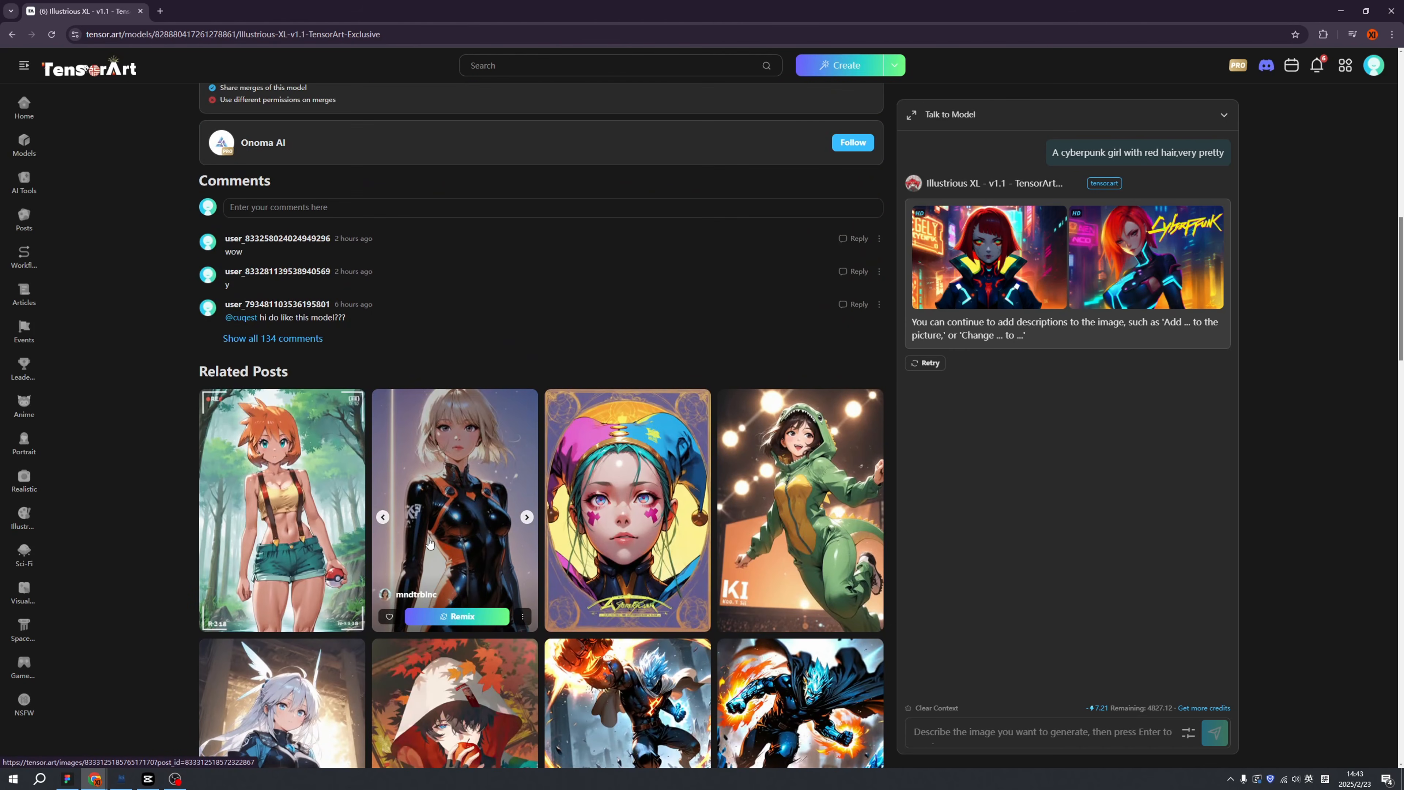
{"action": "scroll", "coordinate": [437, 541], "scroll_direction": "down", "scroll_amount": 2}
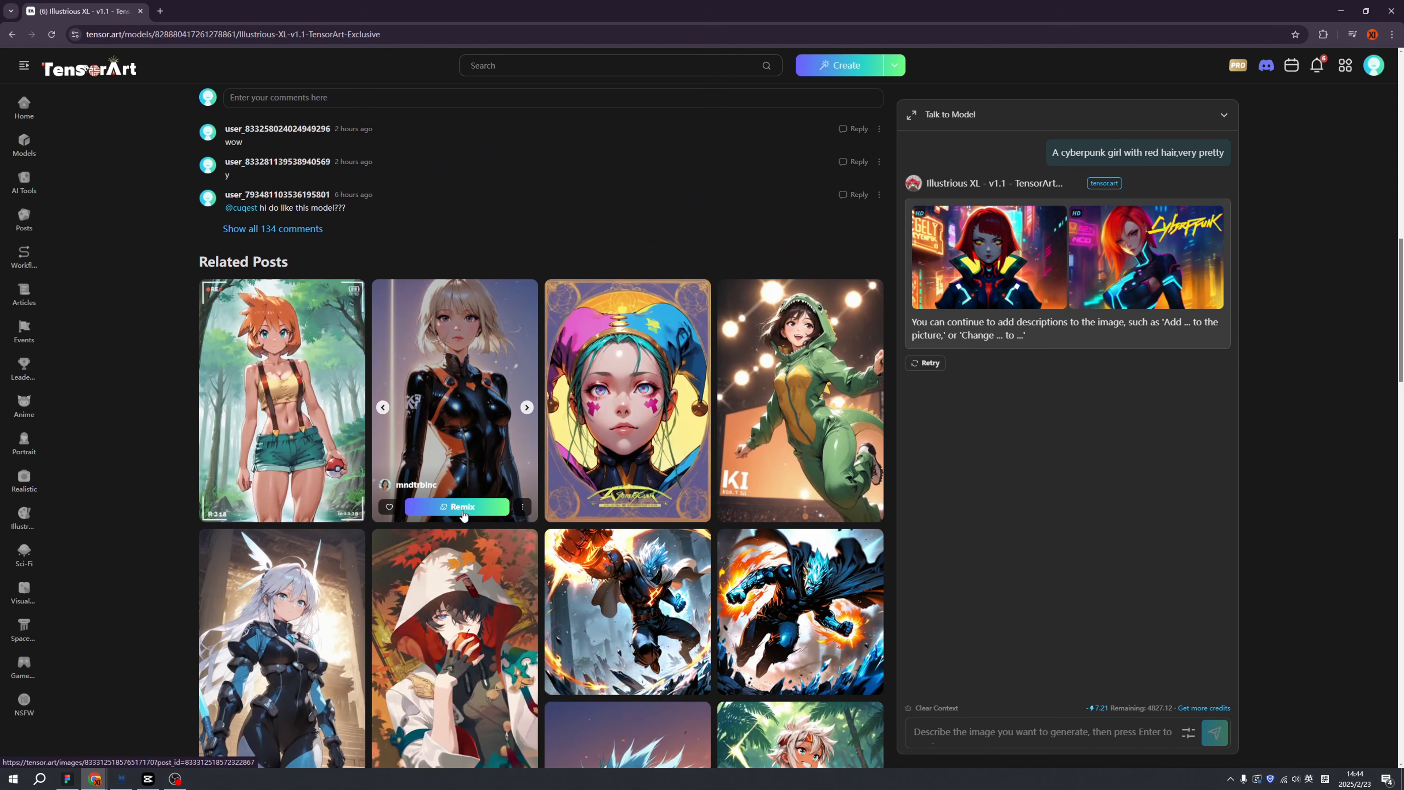
{"action": "left_click", "coordinate": [463, 513]}
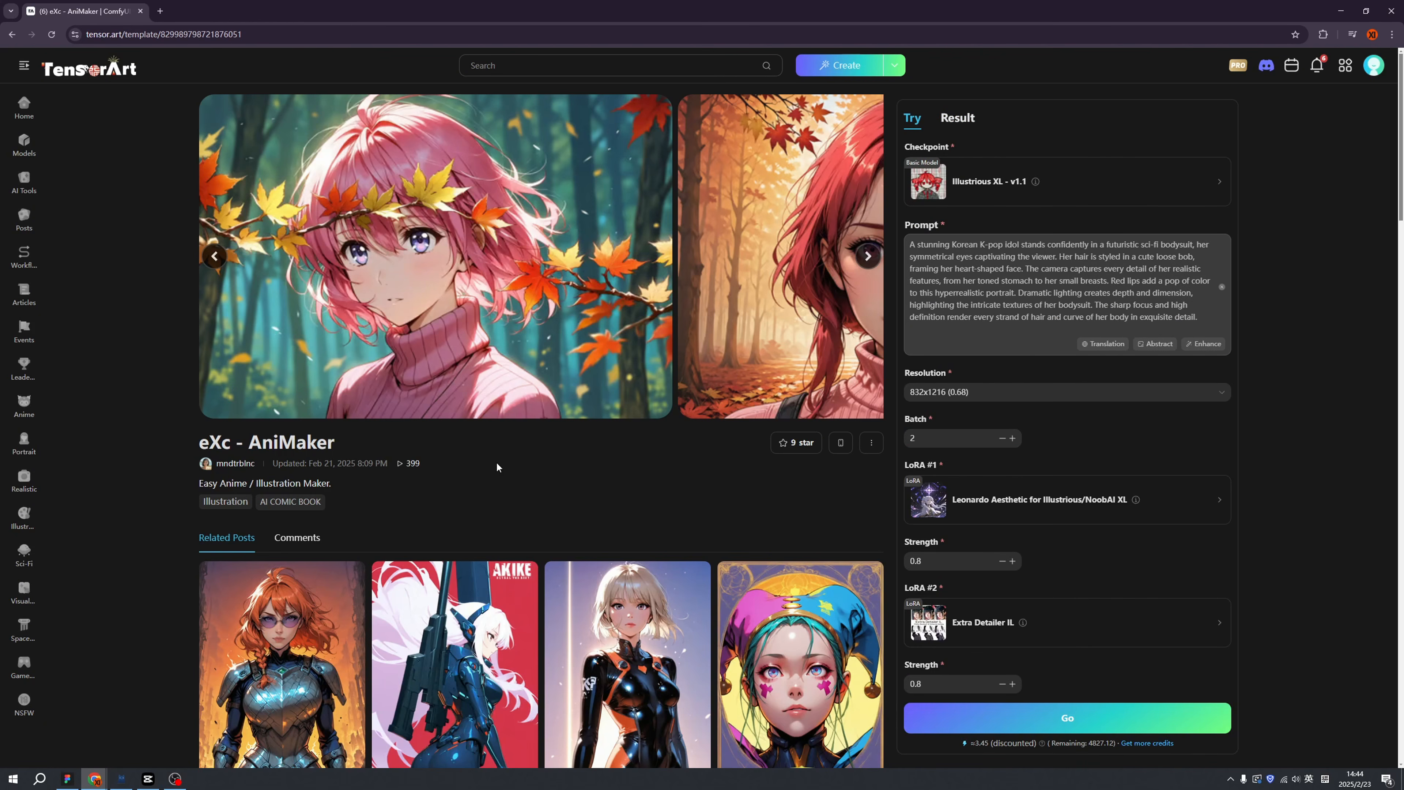
Replace the template prompt with 'A cute girl in red hair in the age of cyberpunk' and enhance it.
{"action": "left_click", "coordinate": [984, 286]}
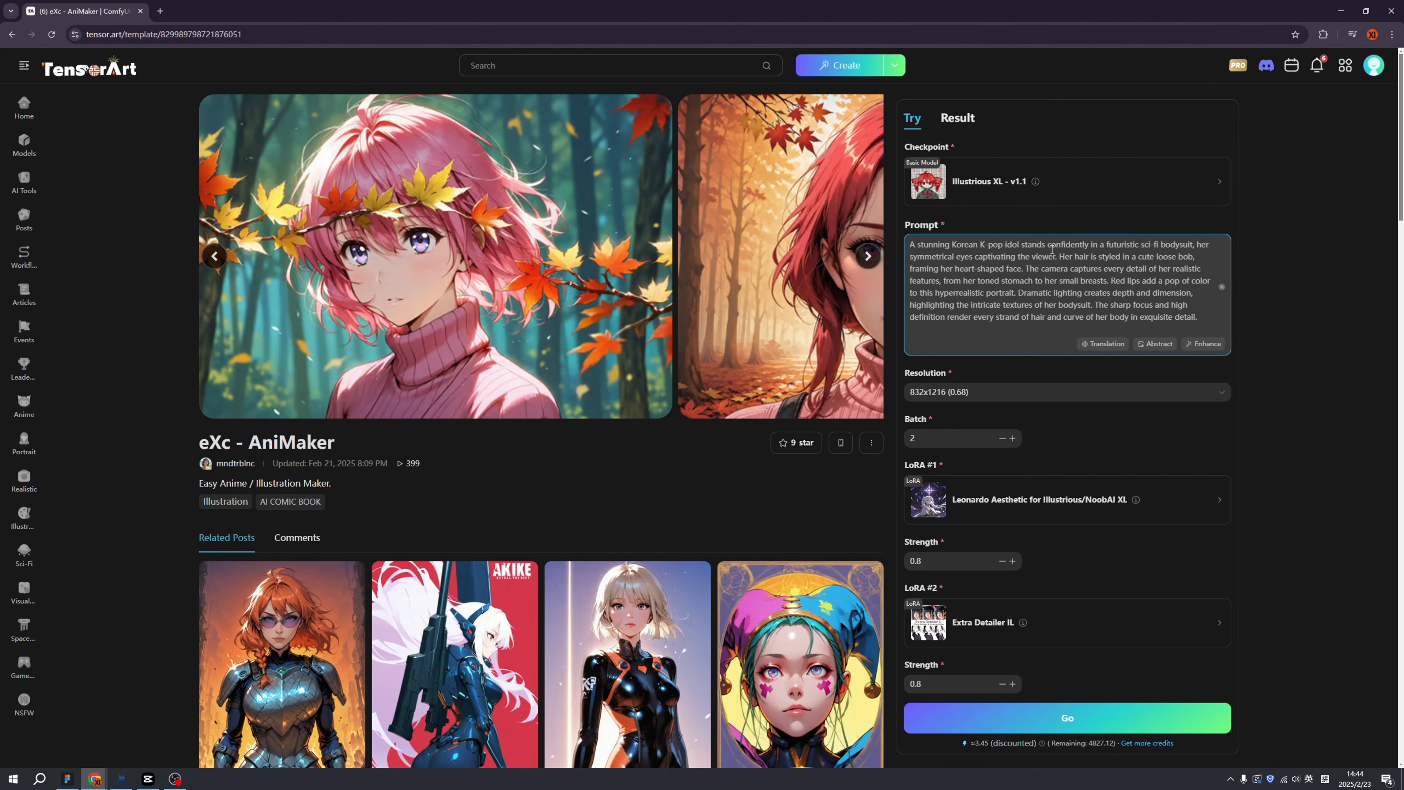
{"action": "key", "text": "ctrl+a"}
{"action": "type", "text": "A cute girl in red hair in the age of cyberpunk"}
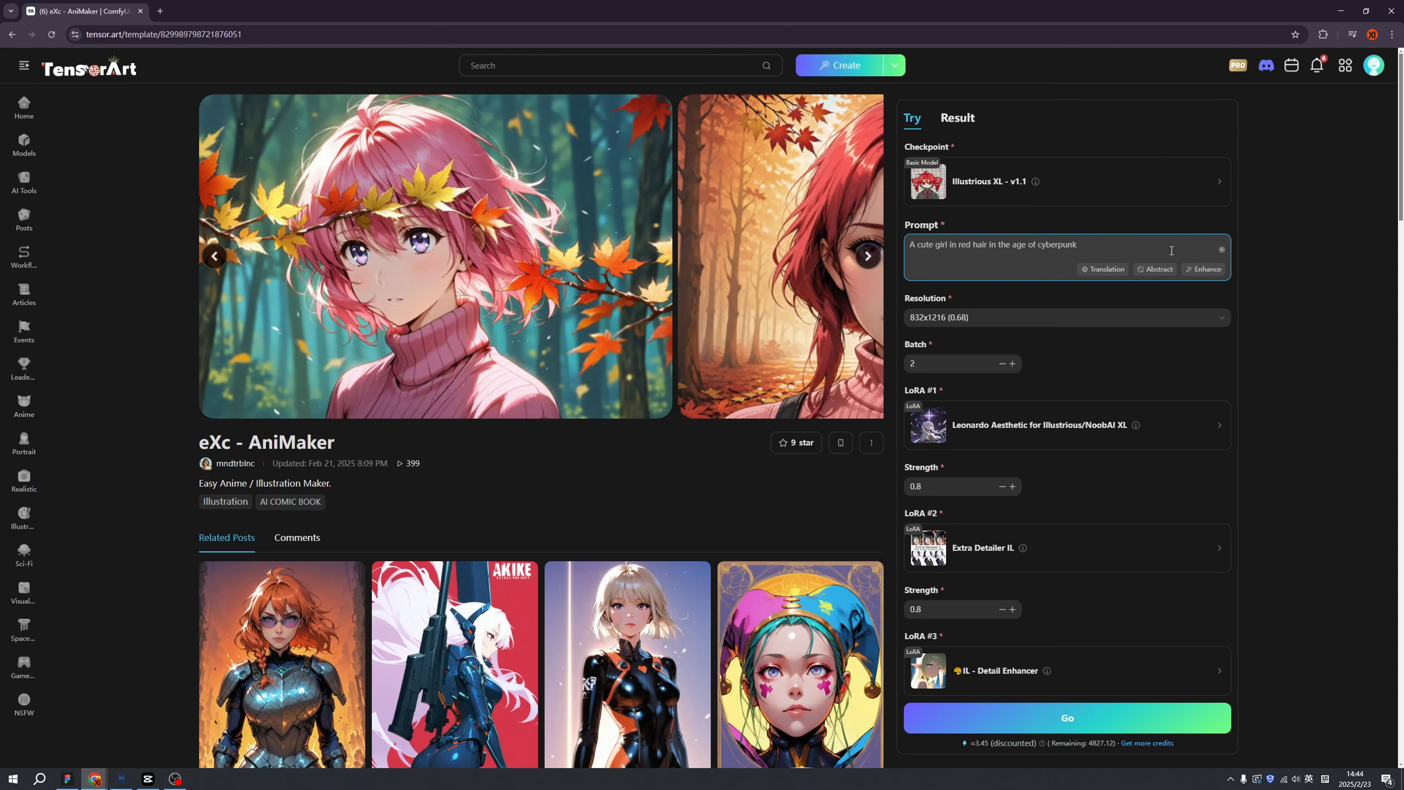
{"action": "left_click", "coordinate": [1205, 271]}
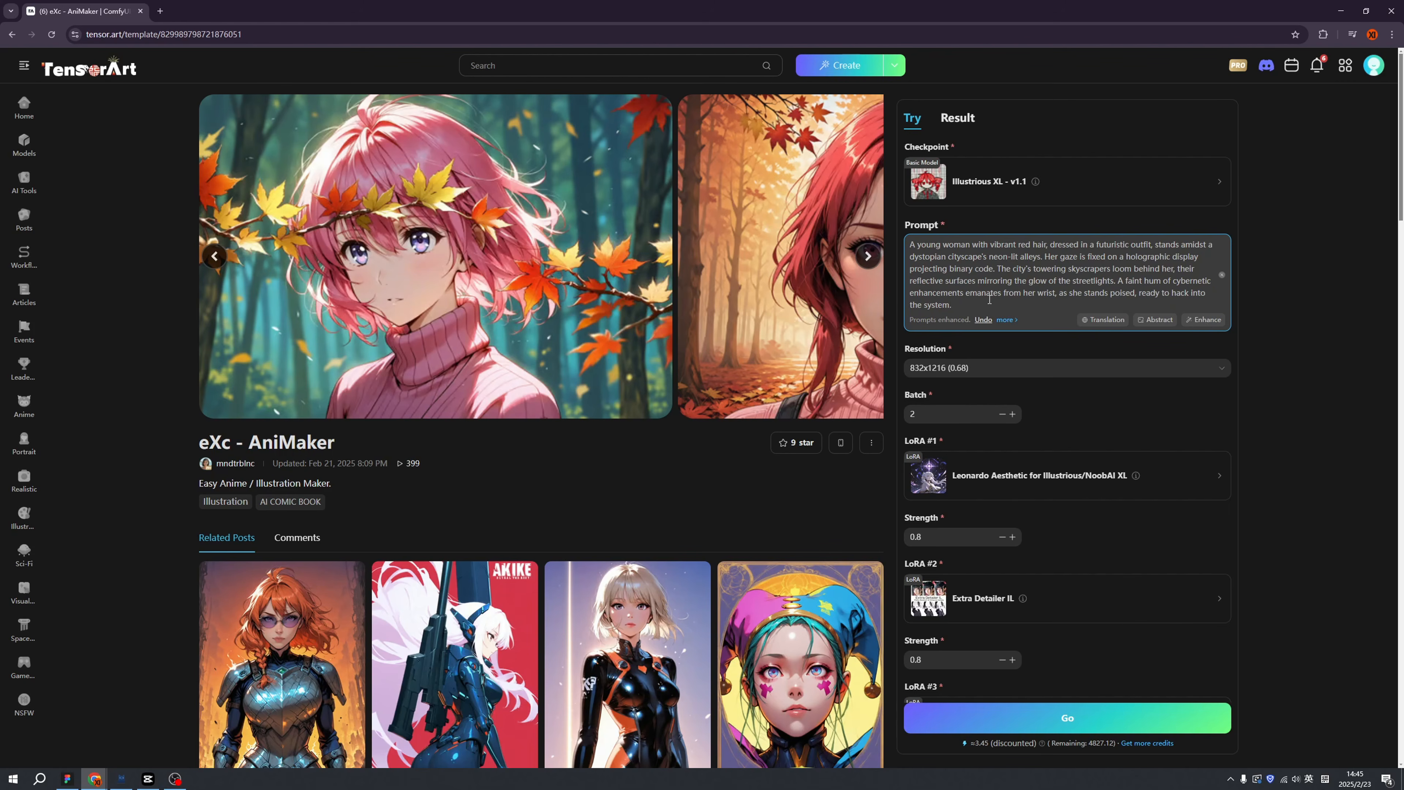
Keep the 832x1216 (0.68) resolution and press Go to generate from the enhanced prompt.
{"action": "left_click", "coordinate": [1153, 369]}
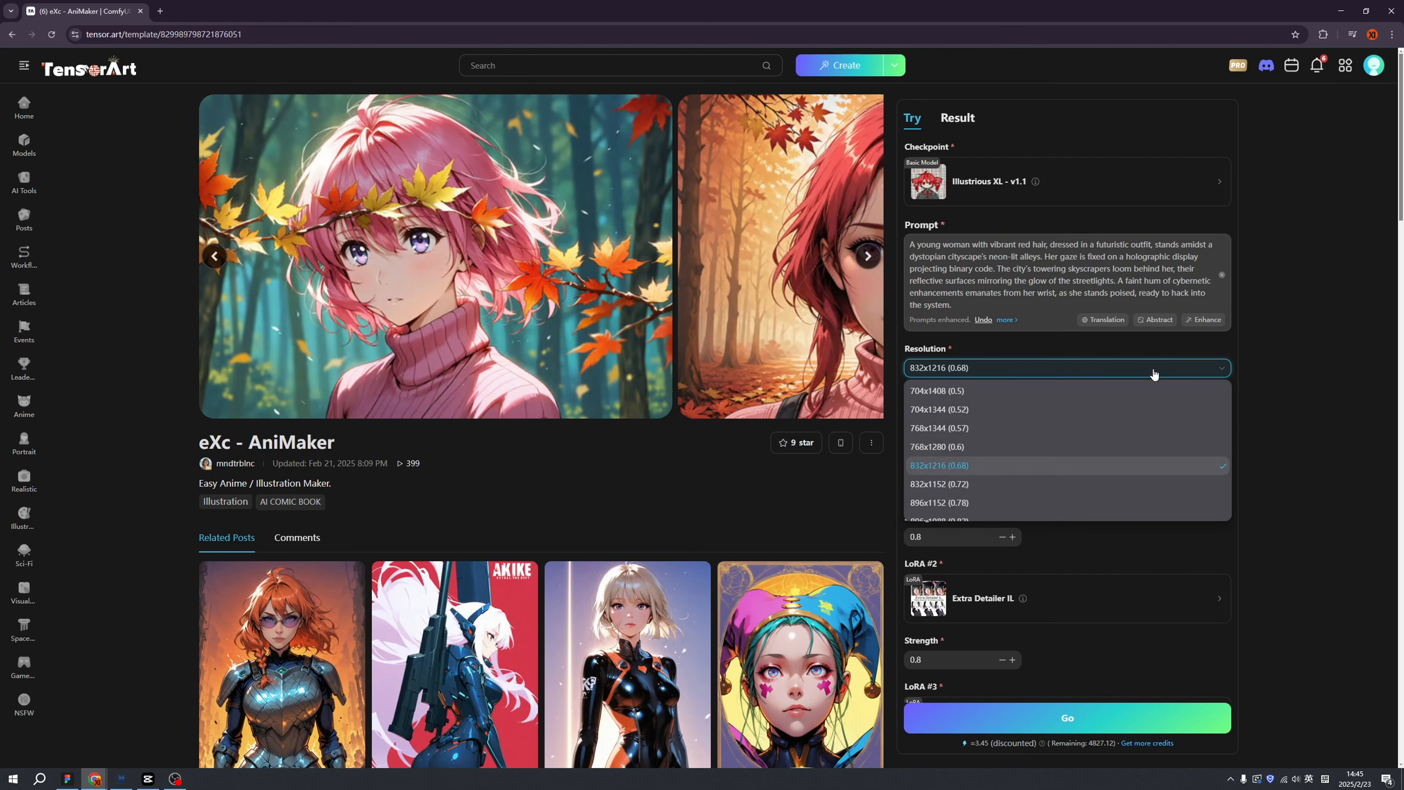
{"action": "left_click", "coordinate": [1153, 369]}
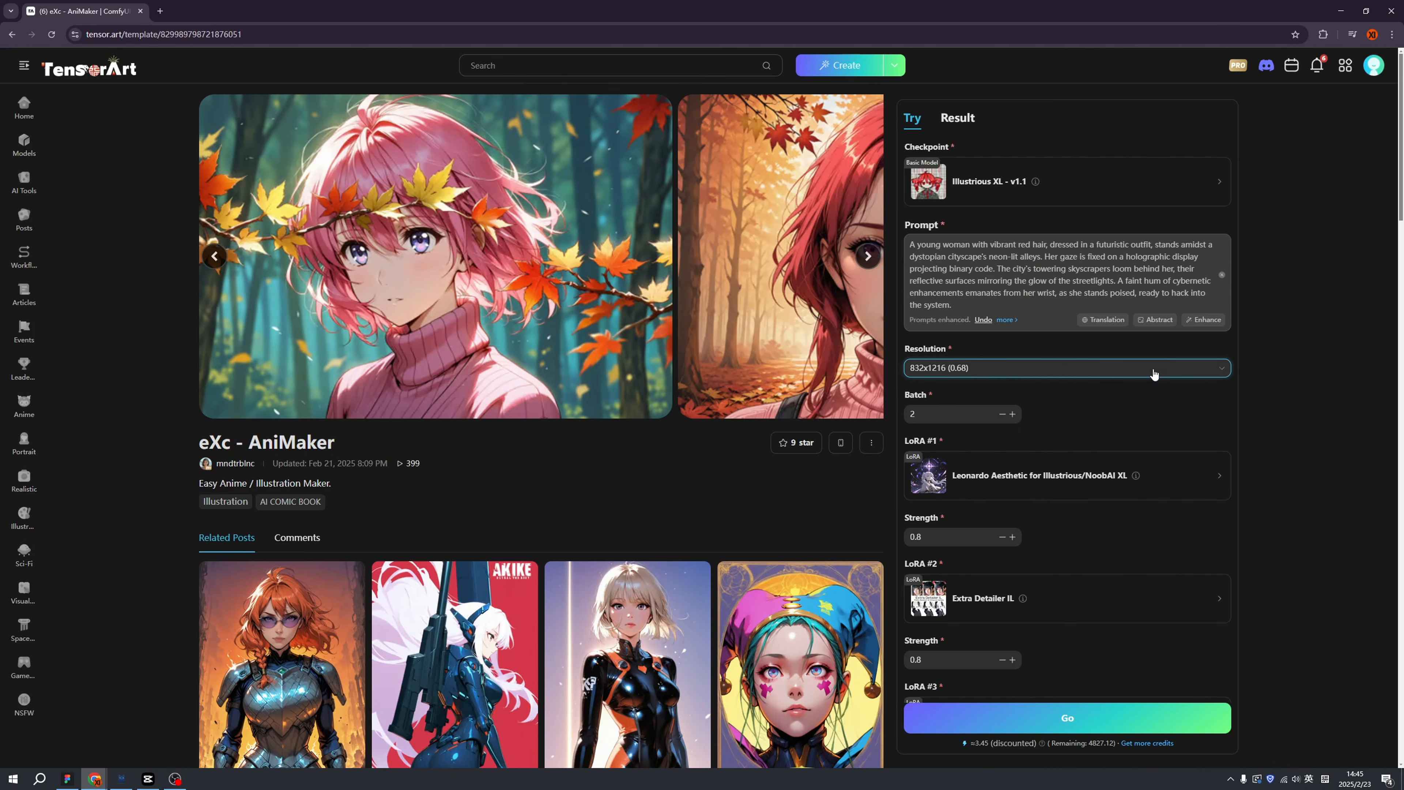
{"action": "scroll", "coordinate": [1255, 452], "scroll_direction": "down", "scroll_amount": 3}
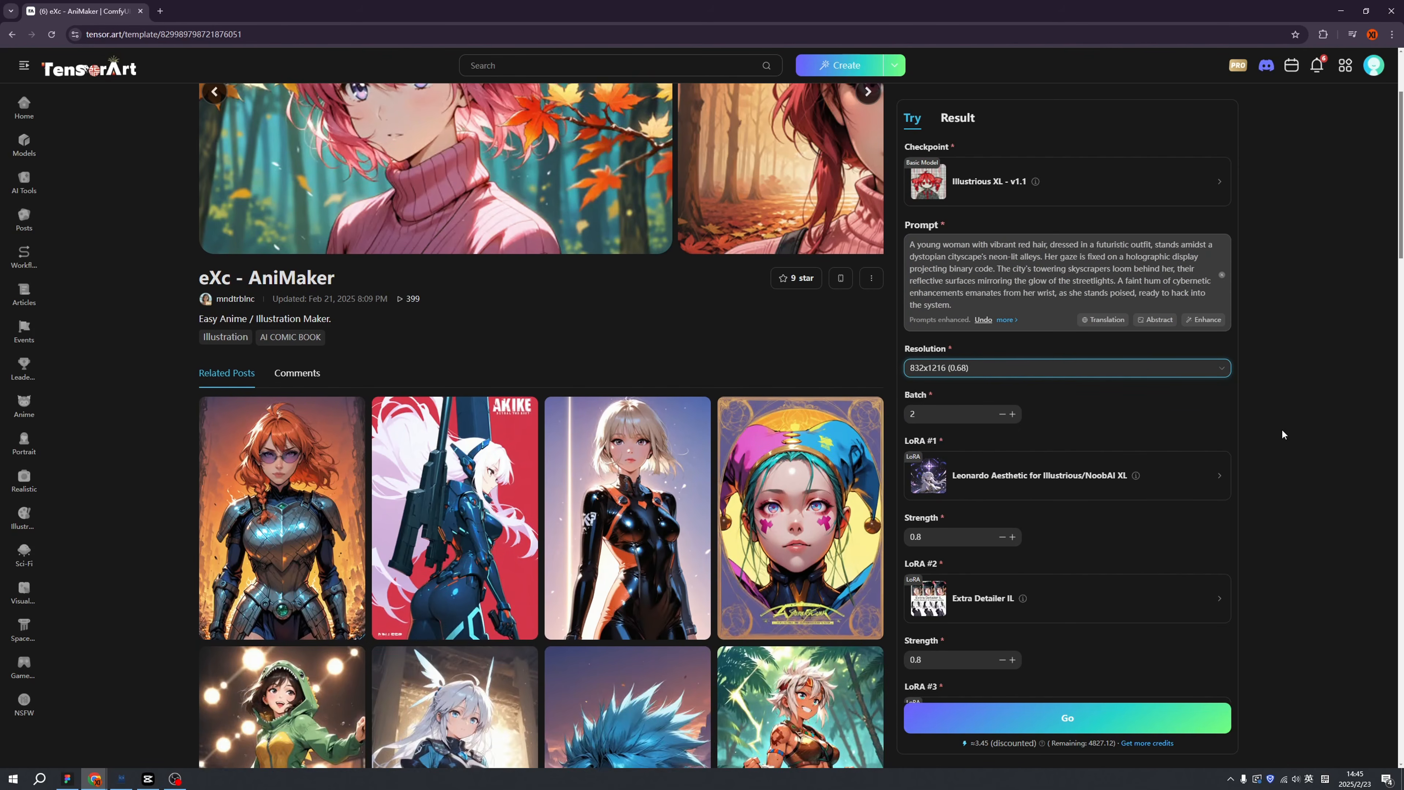
{"action": "scroll", "coordinate": [1283, 431], "scroll_direction": "up", "scroll_amount": 1}
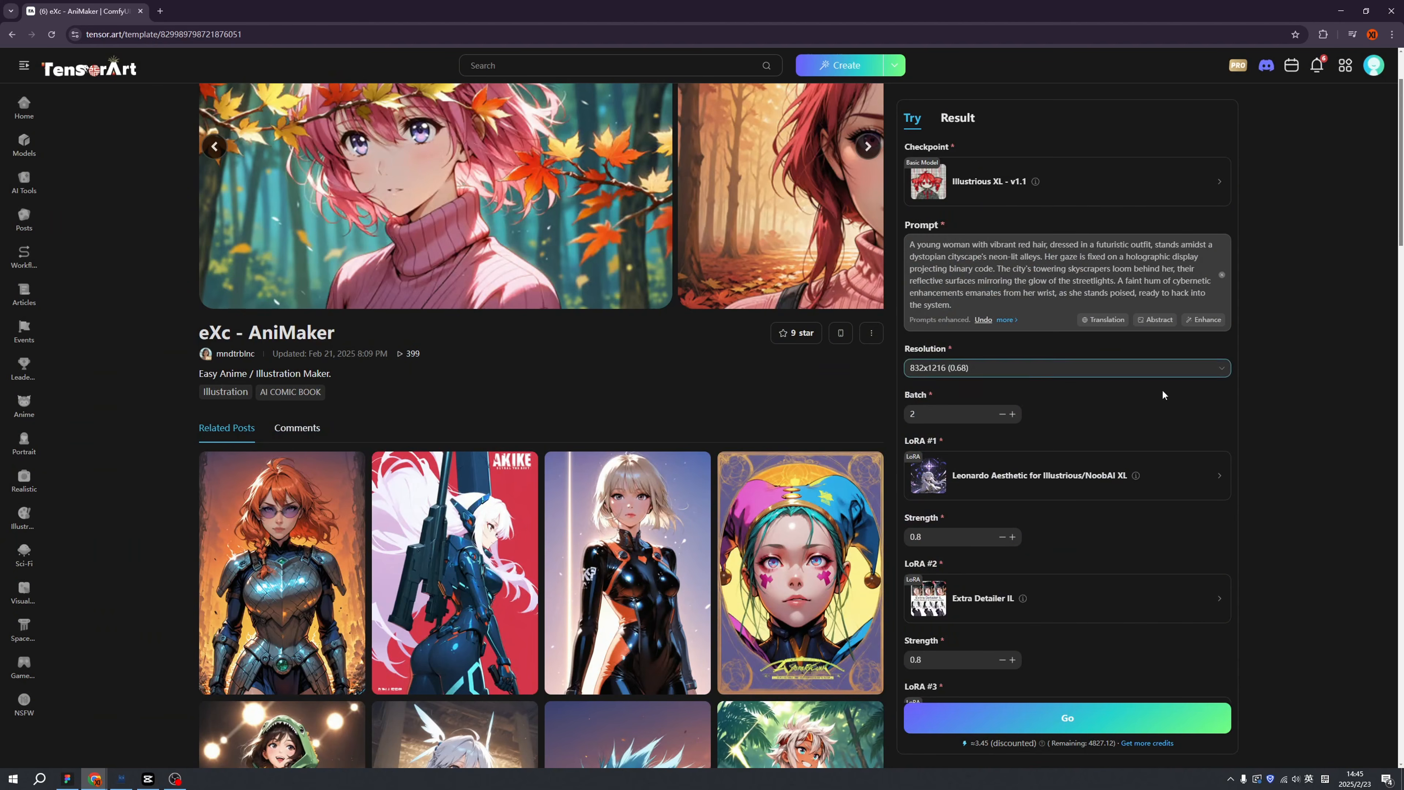
{"action": "scroll", "coordinate": [1257, 434], "scroll_direction": "down", "scroll_amount": 3}
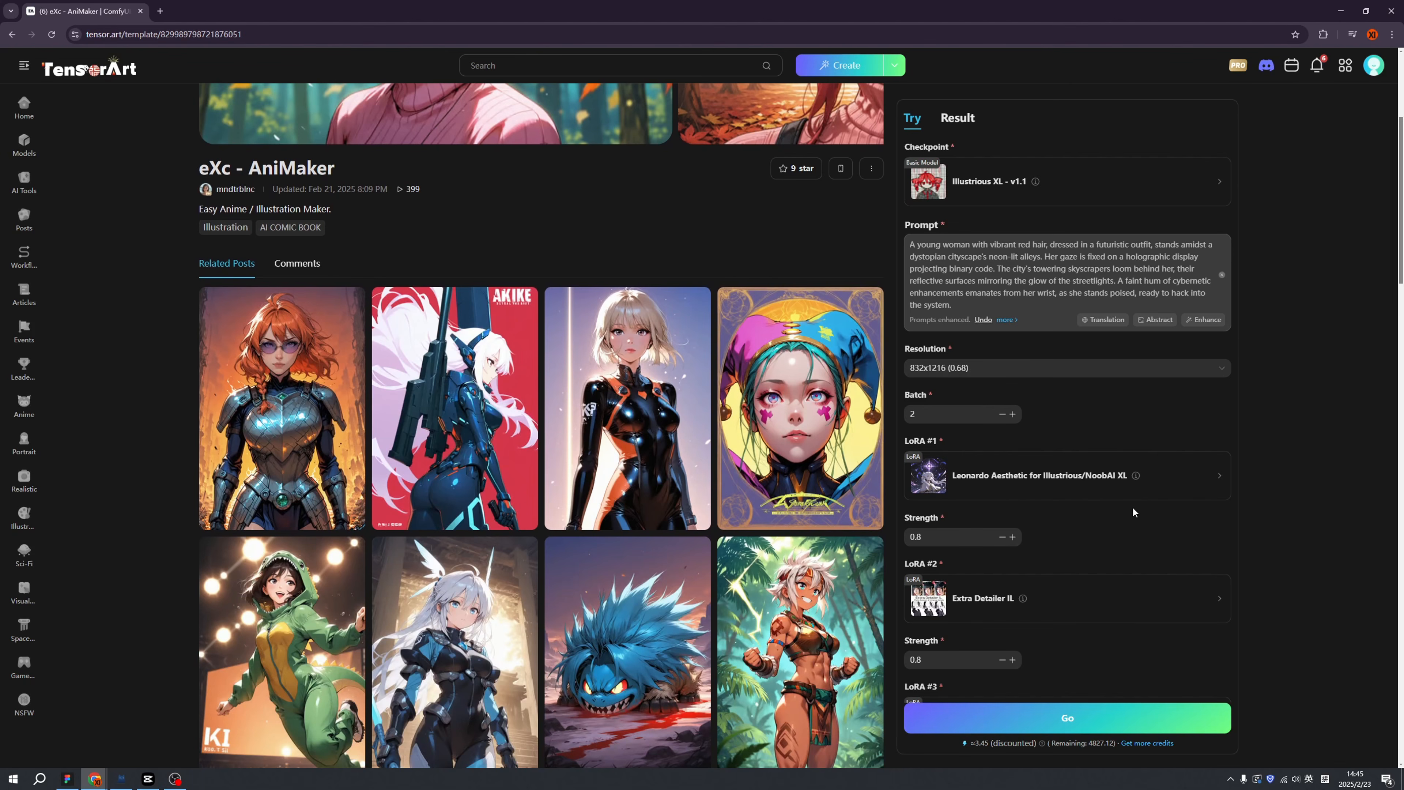
{"action": "scroll", "coordinate": [1322, 532], "scroll_direction": "down", "scroll_amount": 3}
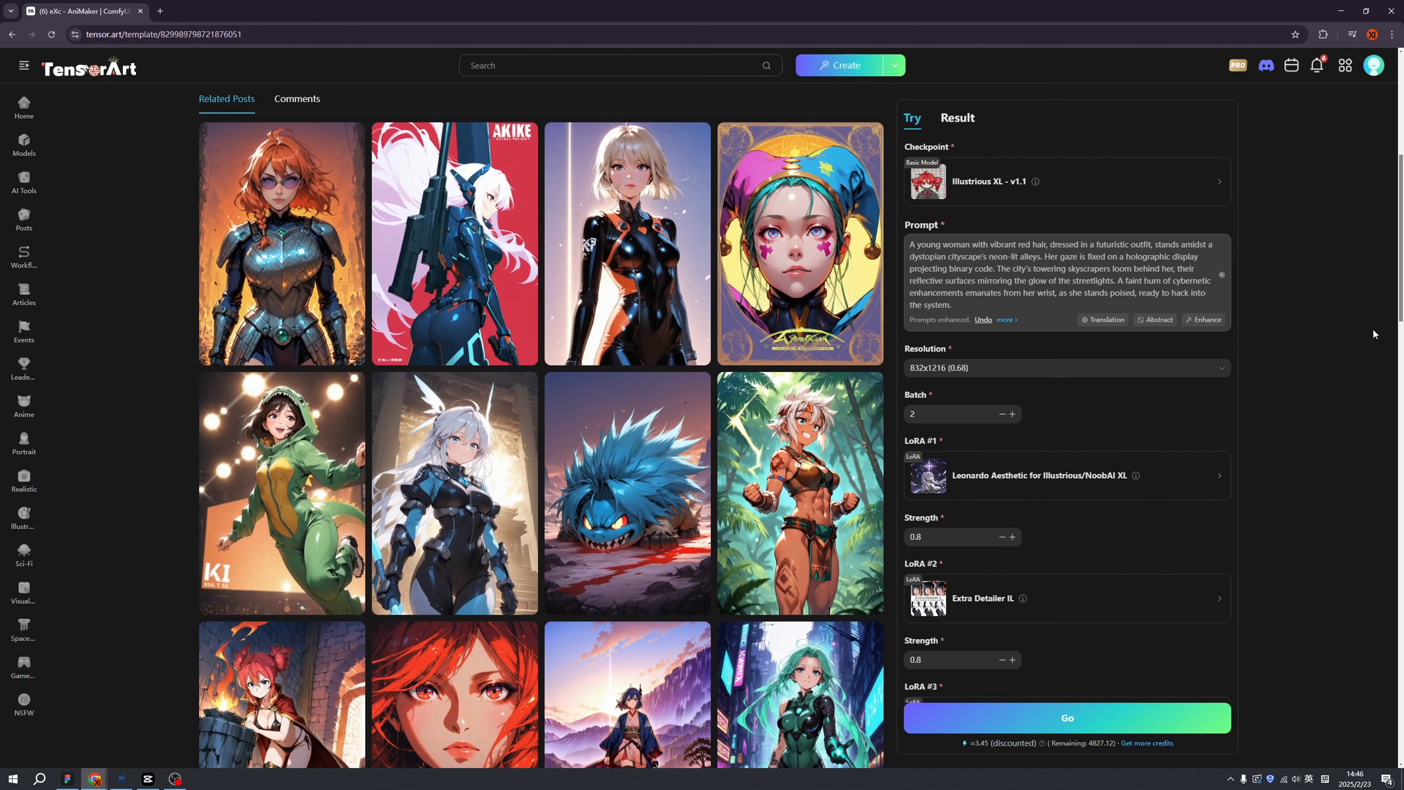
{"action": "mouse_move", "coordinate": [1401, 305]}
{"action": "left_mouse_down"}
{"action": "mouse_move", "coordinate": [1391, 417]}
{"action": "mouse_move", "coordinate": [1391, 330]}
{"action": "left_mouse_up"}
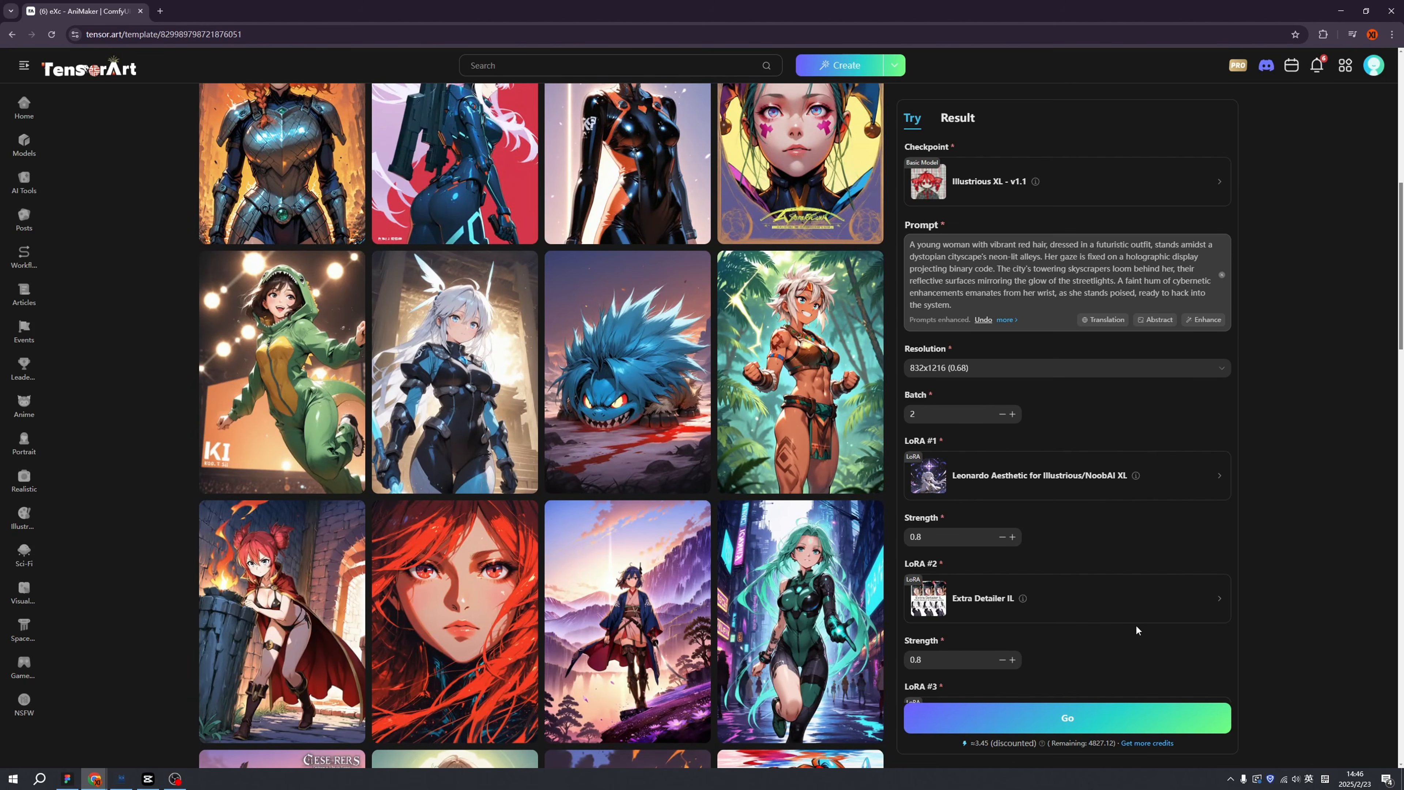
{"action": "scroll", "coordinate": [1063, 646], "scroll_direction": "down", "scroll_amount": 6}
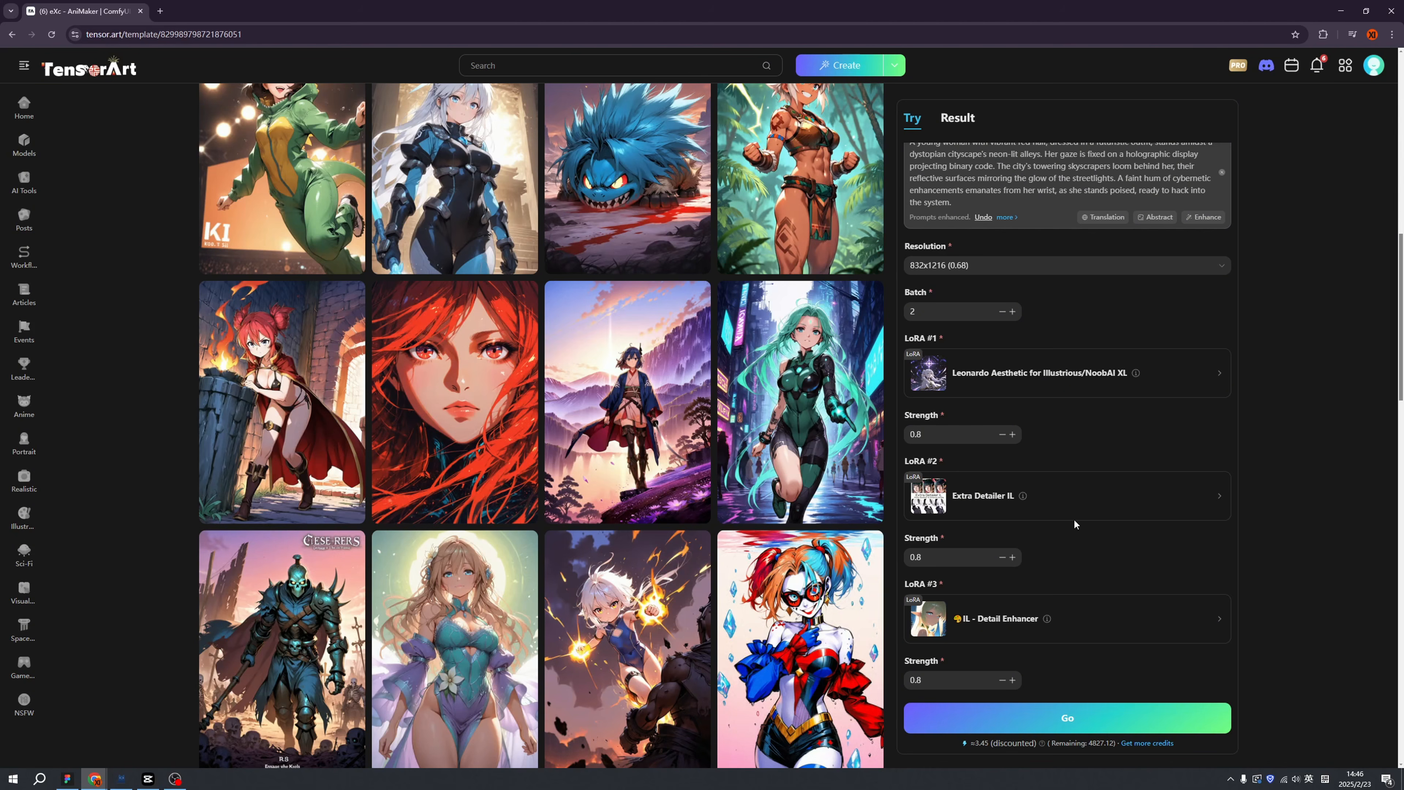
{"action": "left_click", "coordinate": [1065, 718]}
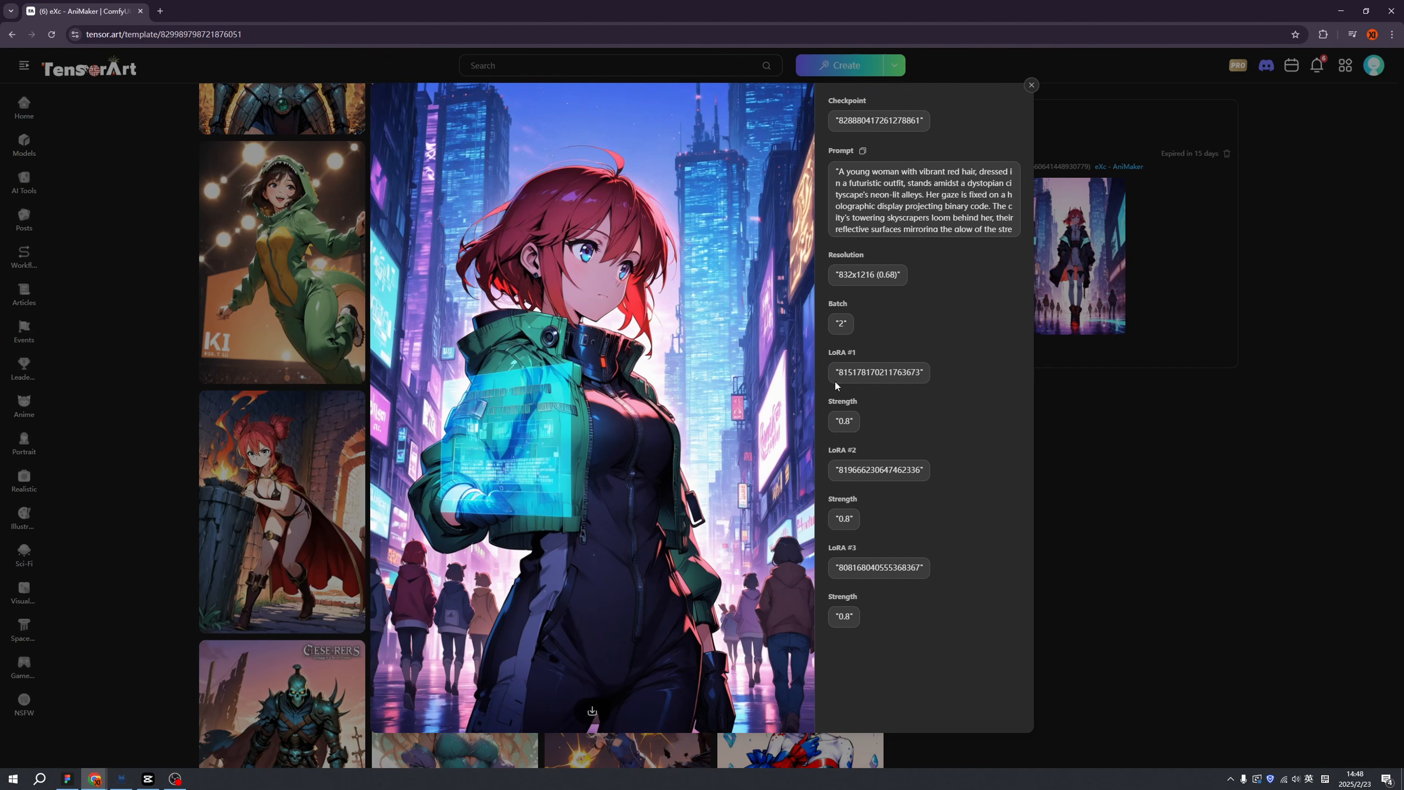
Download the first red-haired city girl image, view the second, then go back to Illustrious XL.
{"action": "mouse_move", "coordinate": [798, 422]}
{"action": "left_click", "coordinate": [591, 709]}
{"action": "left_click", "coordinate": [792, 423]}
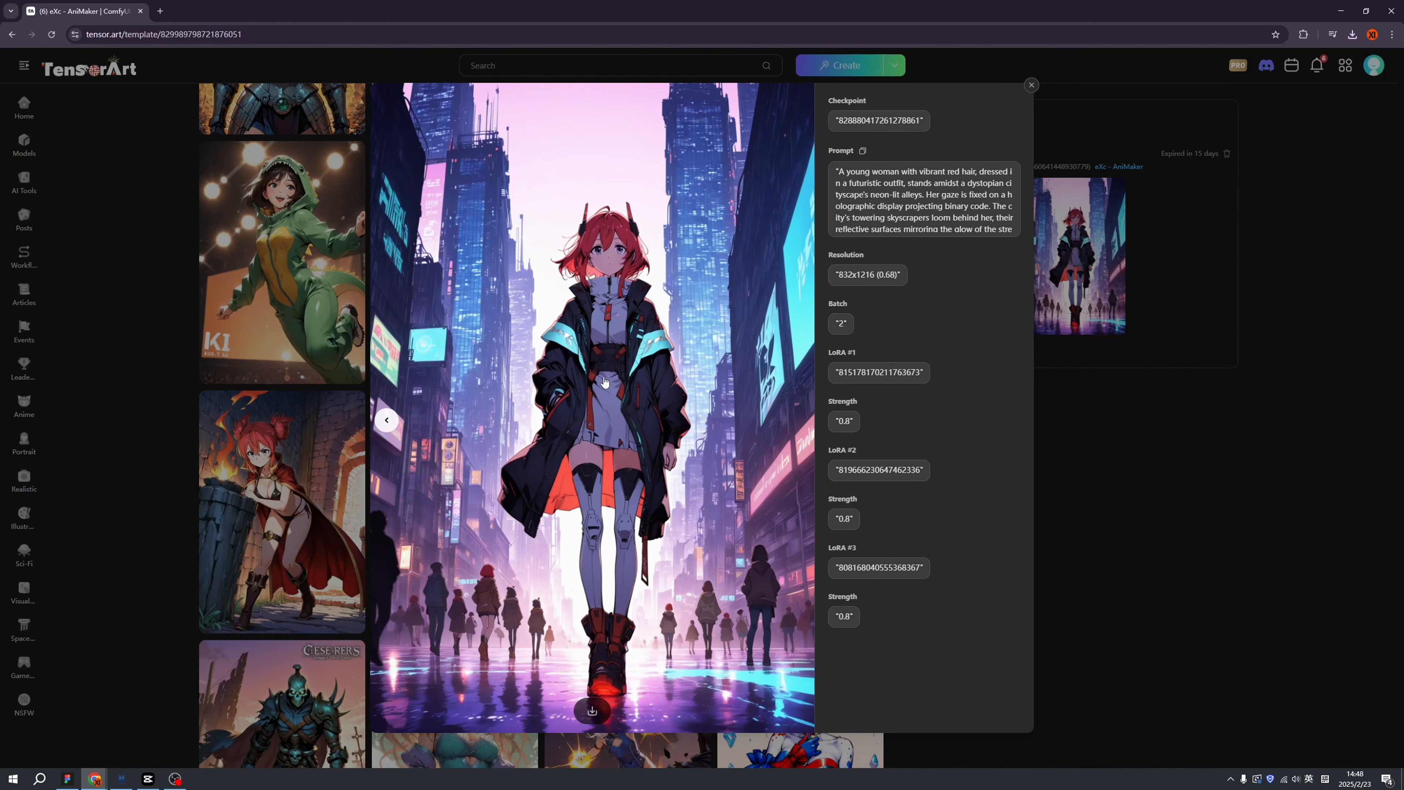
{"action": "key", "text": "Escape"}
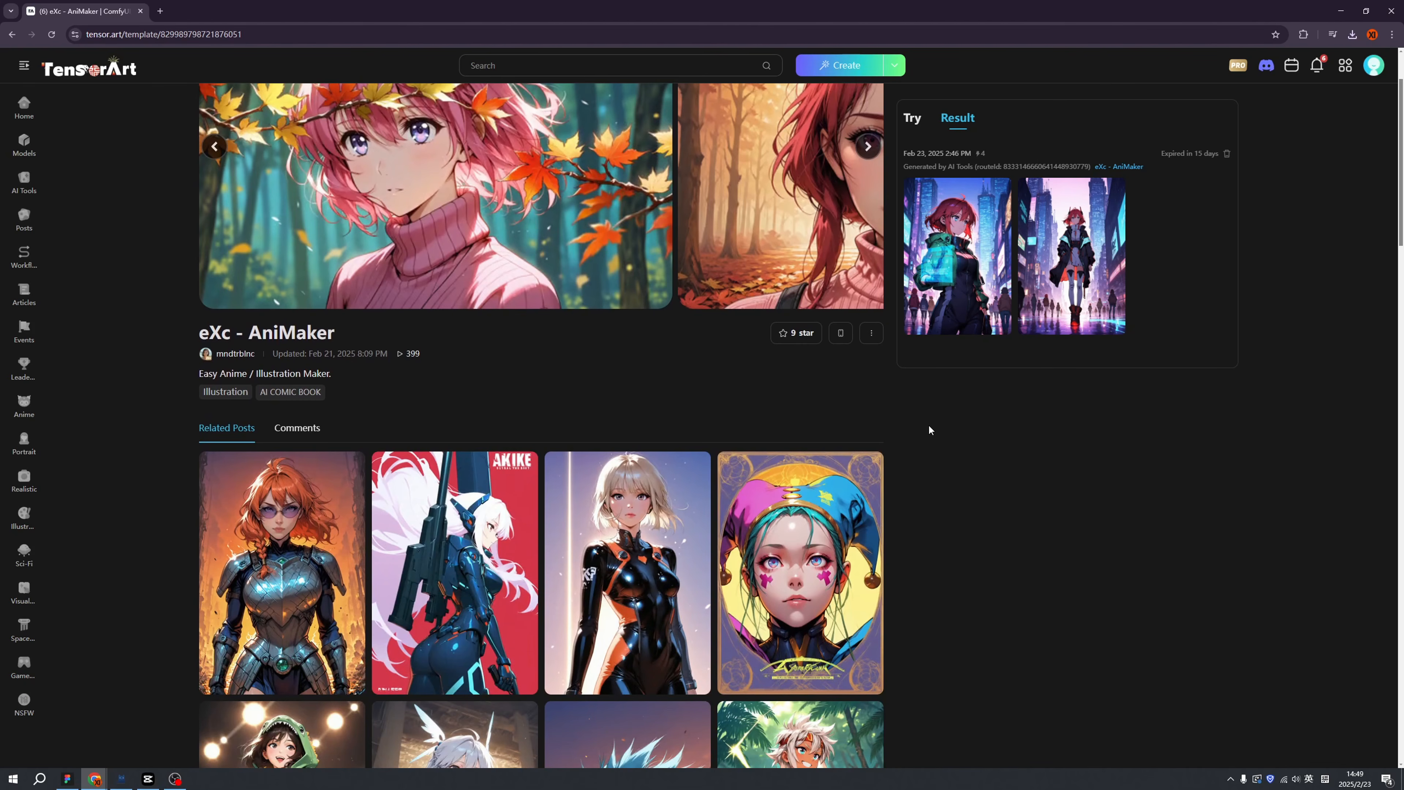
{"action": "left_click", "coordinate": [959, 293]}
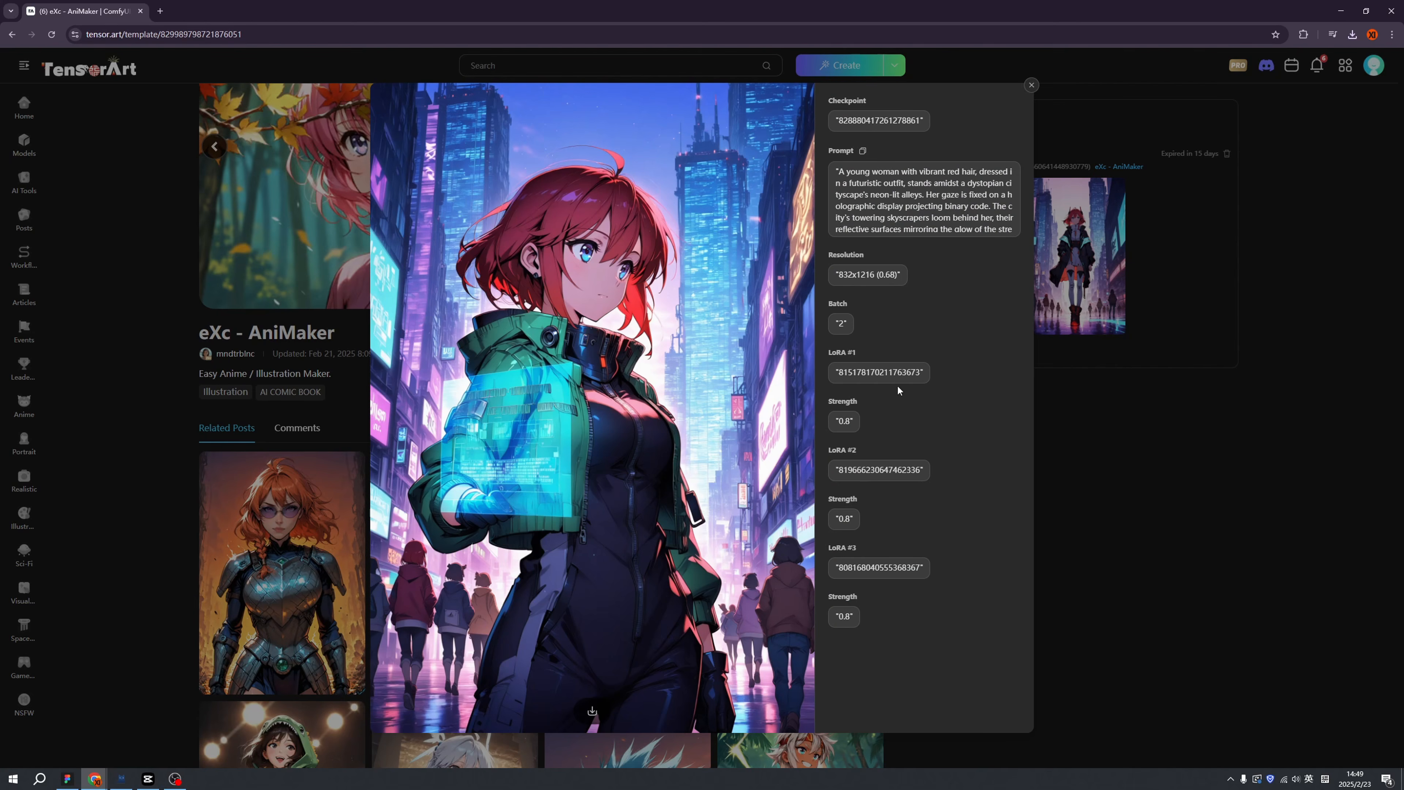
{"action": "left_click", "coordinate": [1095, 428]}
{"action": "key", "text": "alt+Left"}
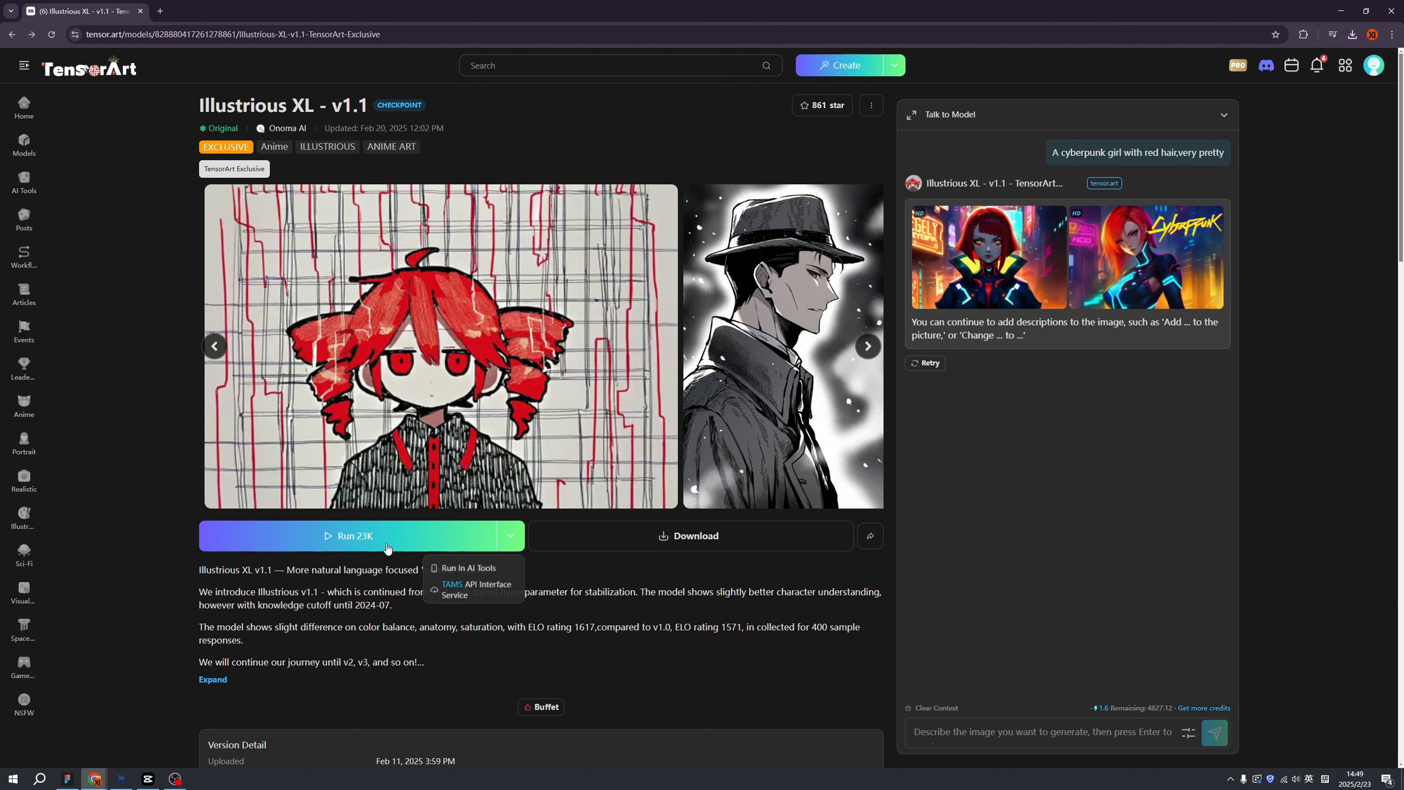
In Text2Img, add the IL Detail Enhancer, Extra Detailer IL and Leonardo Aesthetic LoRAs.
{"action": "left_click", "coordinate": [387, 544]}
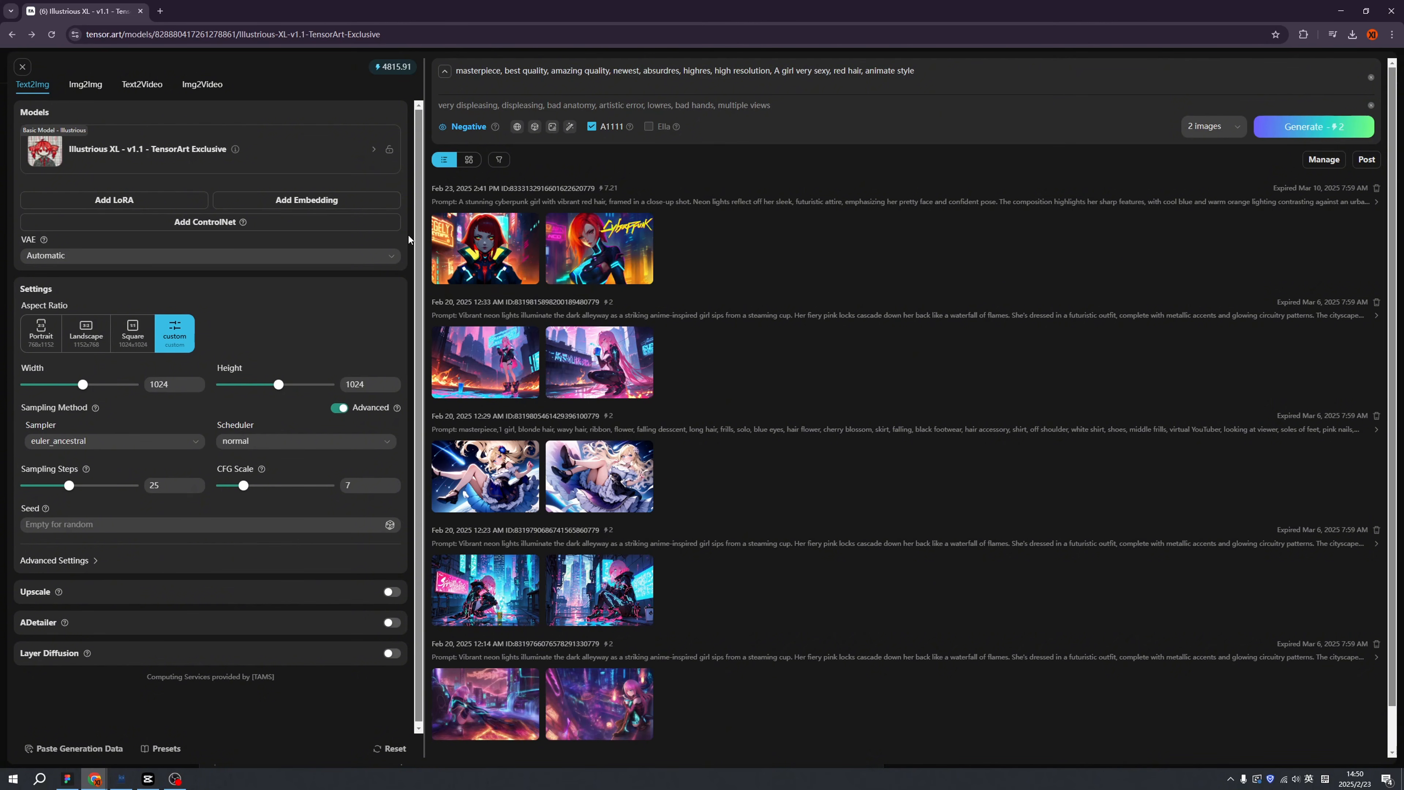
{"action": "left_click", "coordinate": [121, 200]}
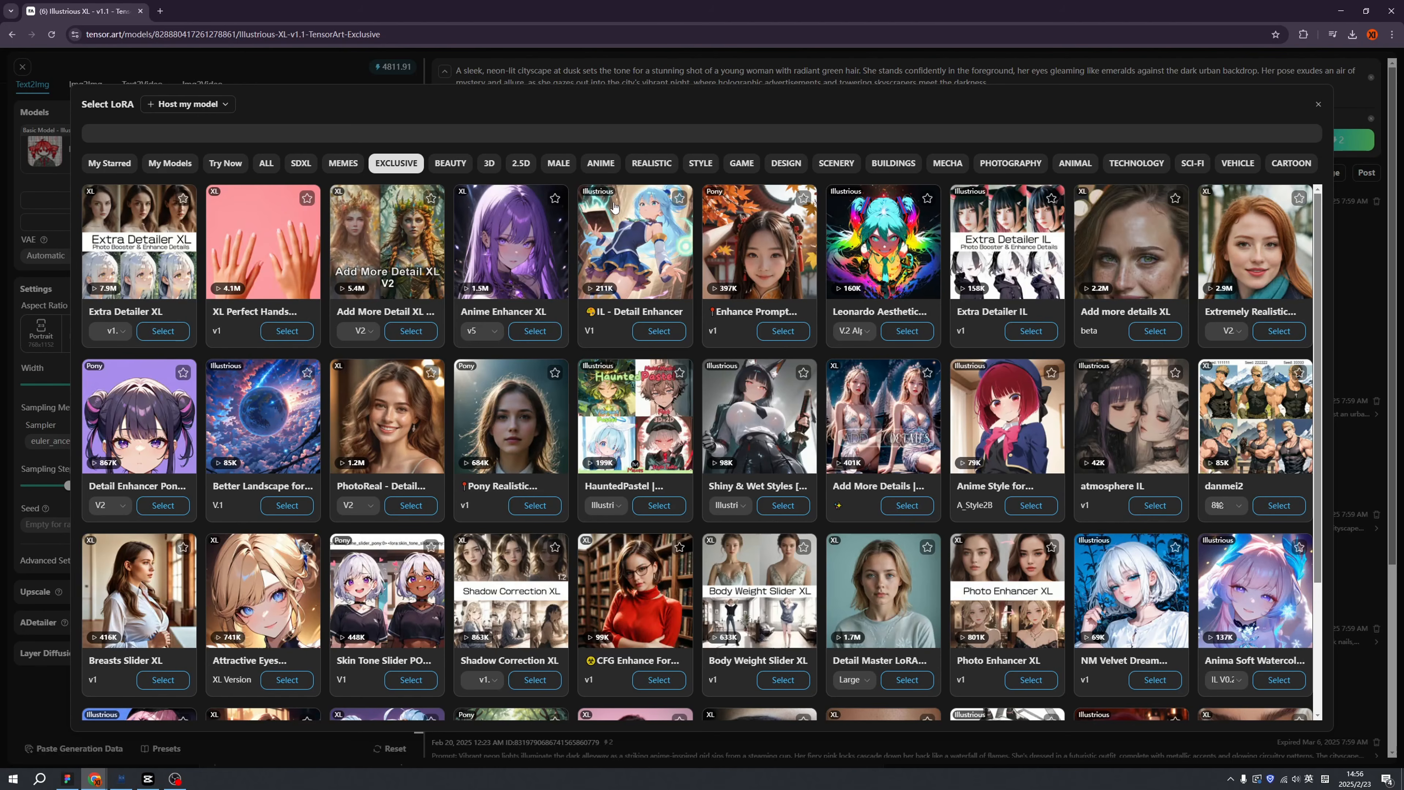
{"action": "left_click", "coordinate": [657, 331]}
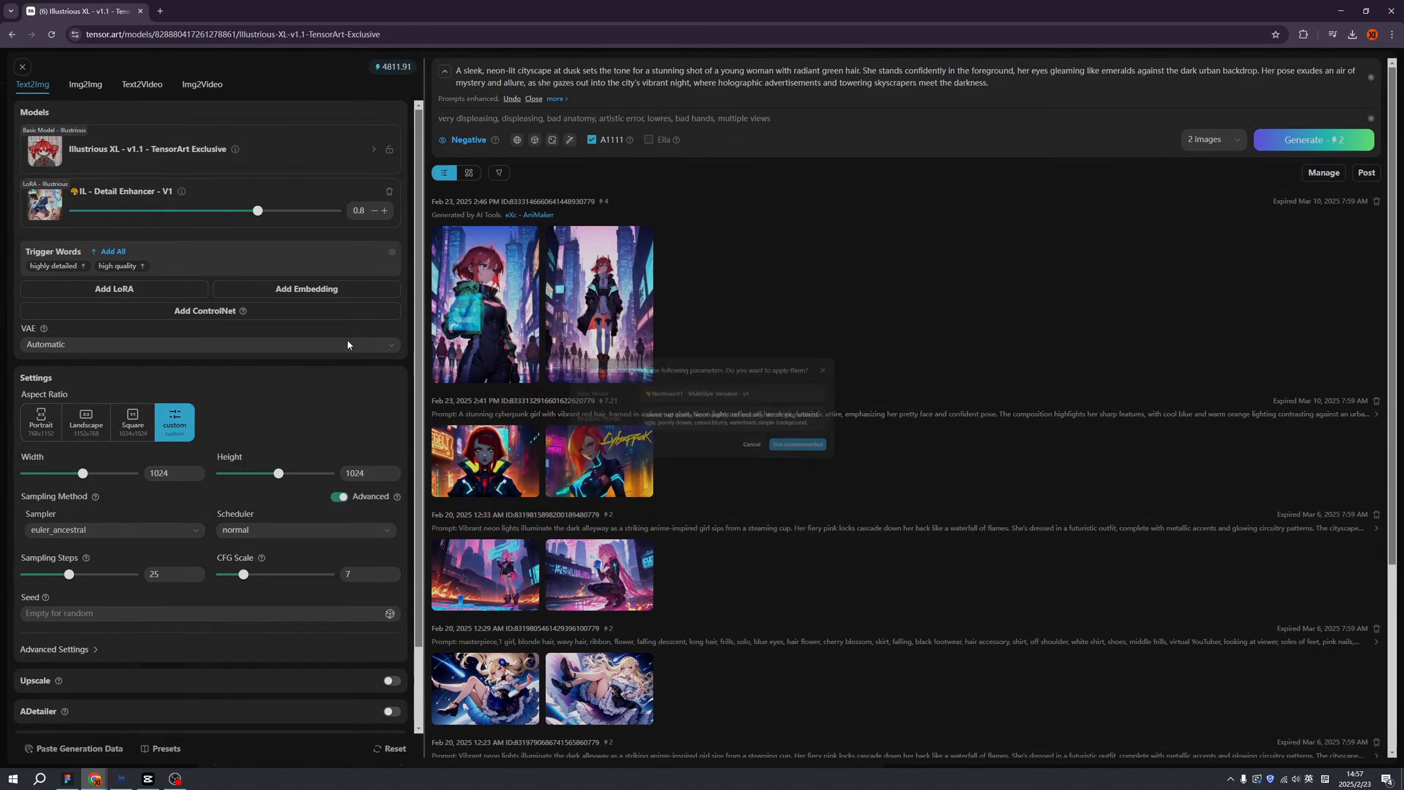
{"action": "left_click", "coordinate": [127, 290]}
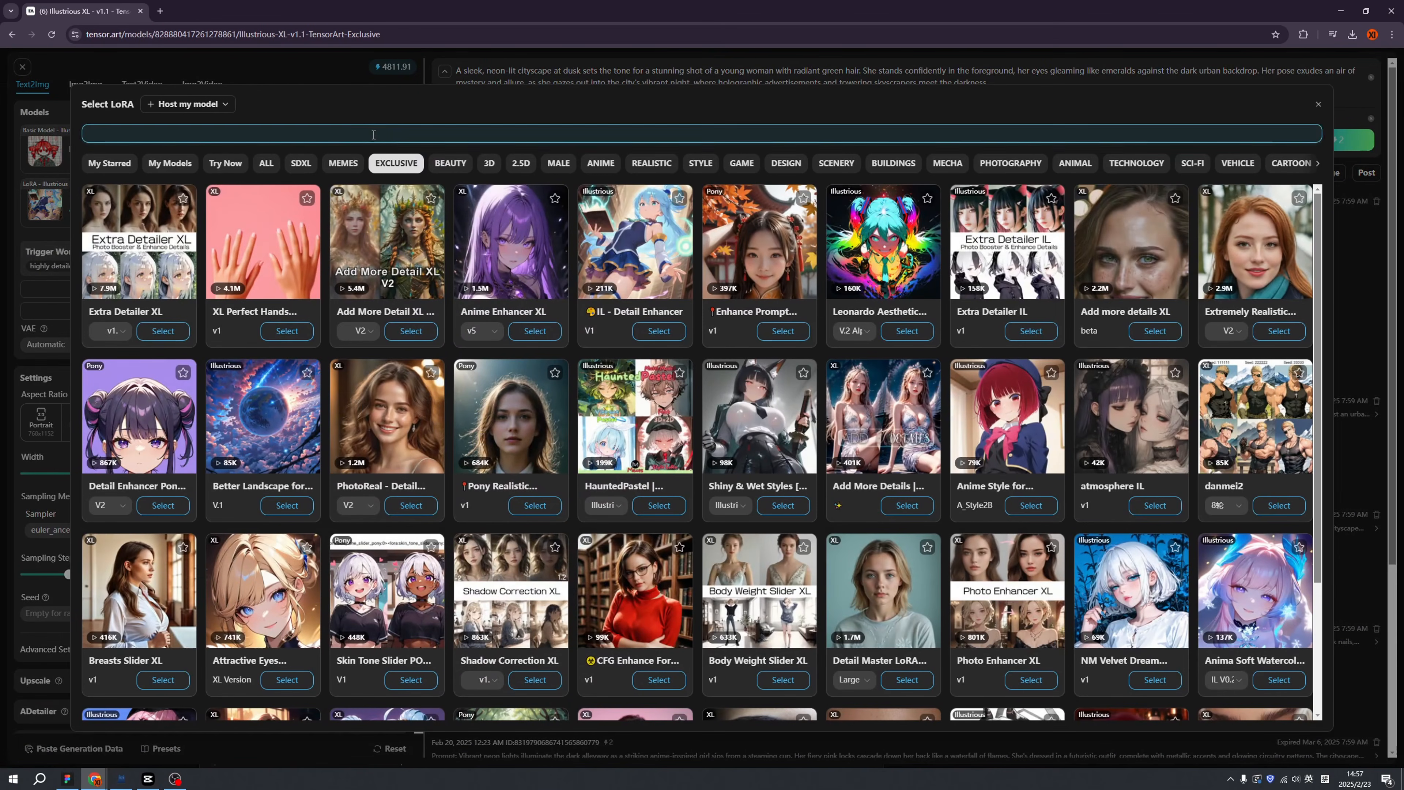
{"action": "left_click", "coordinate": [1030, 331]}
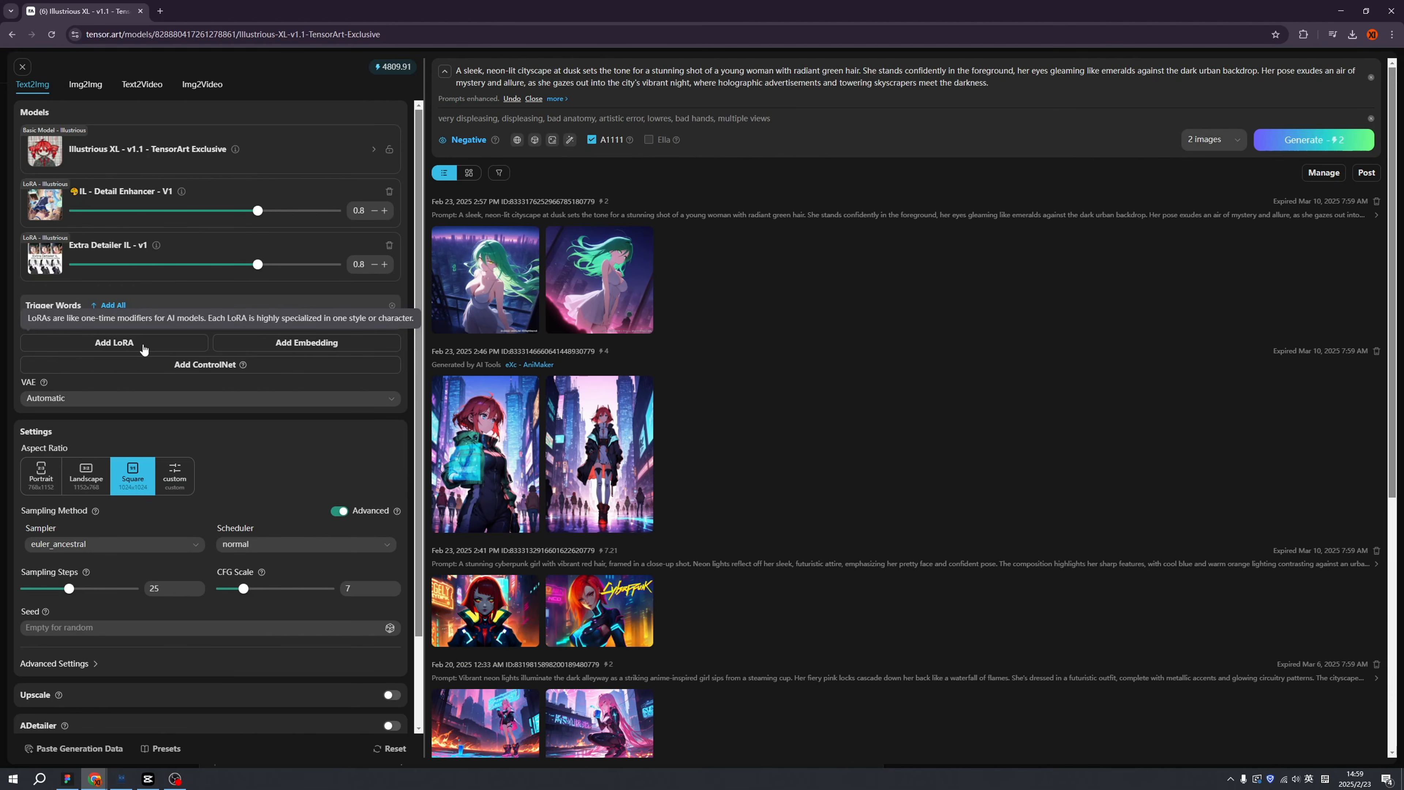
{"action": "left_click", "coordinate": [232, 336]}
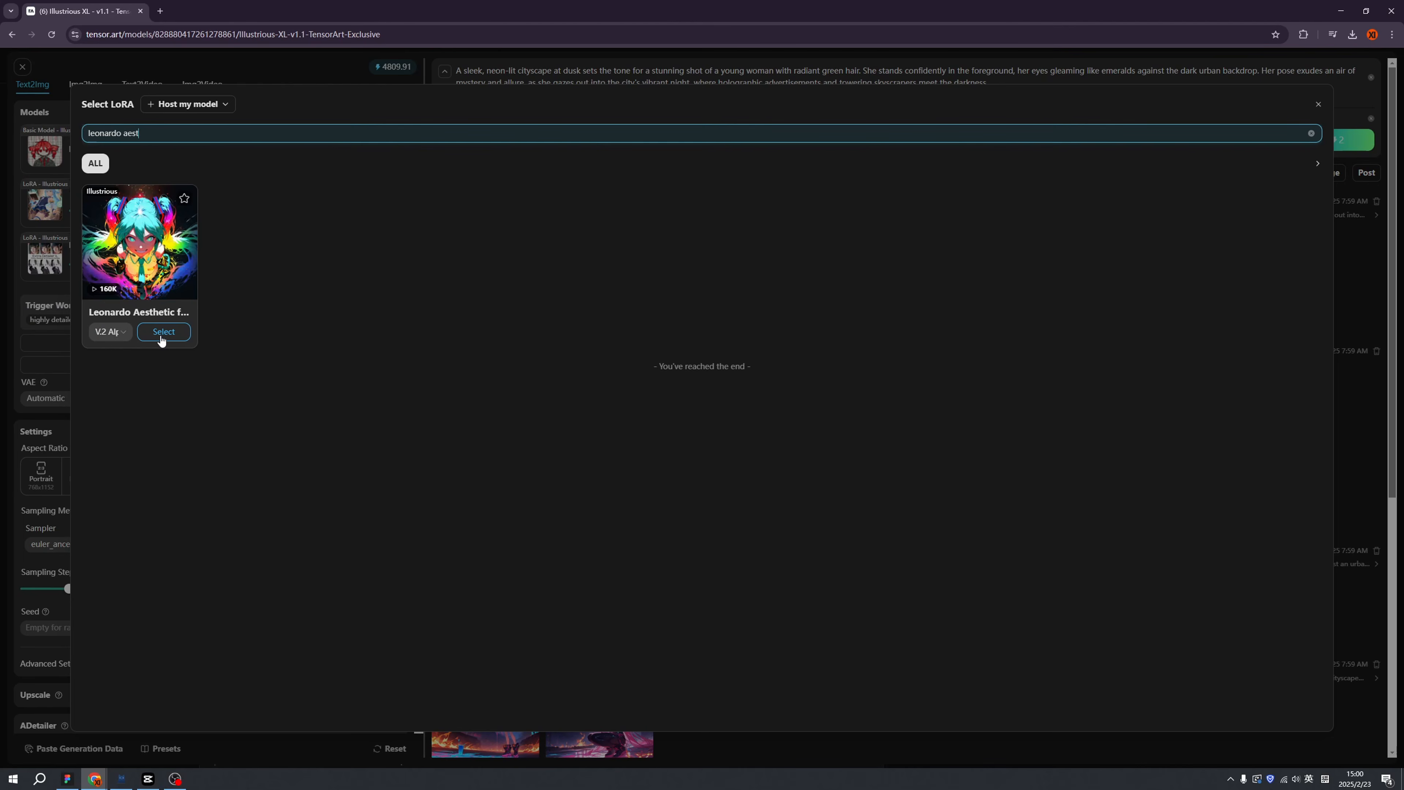
{"action": "left_click", "coordinate": [162, 333]}
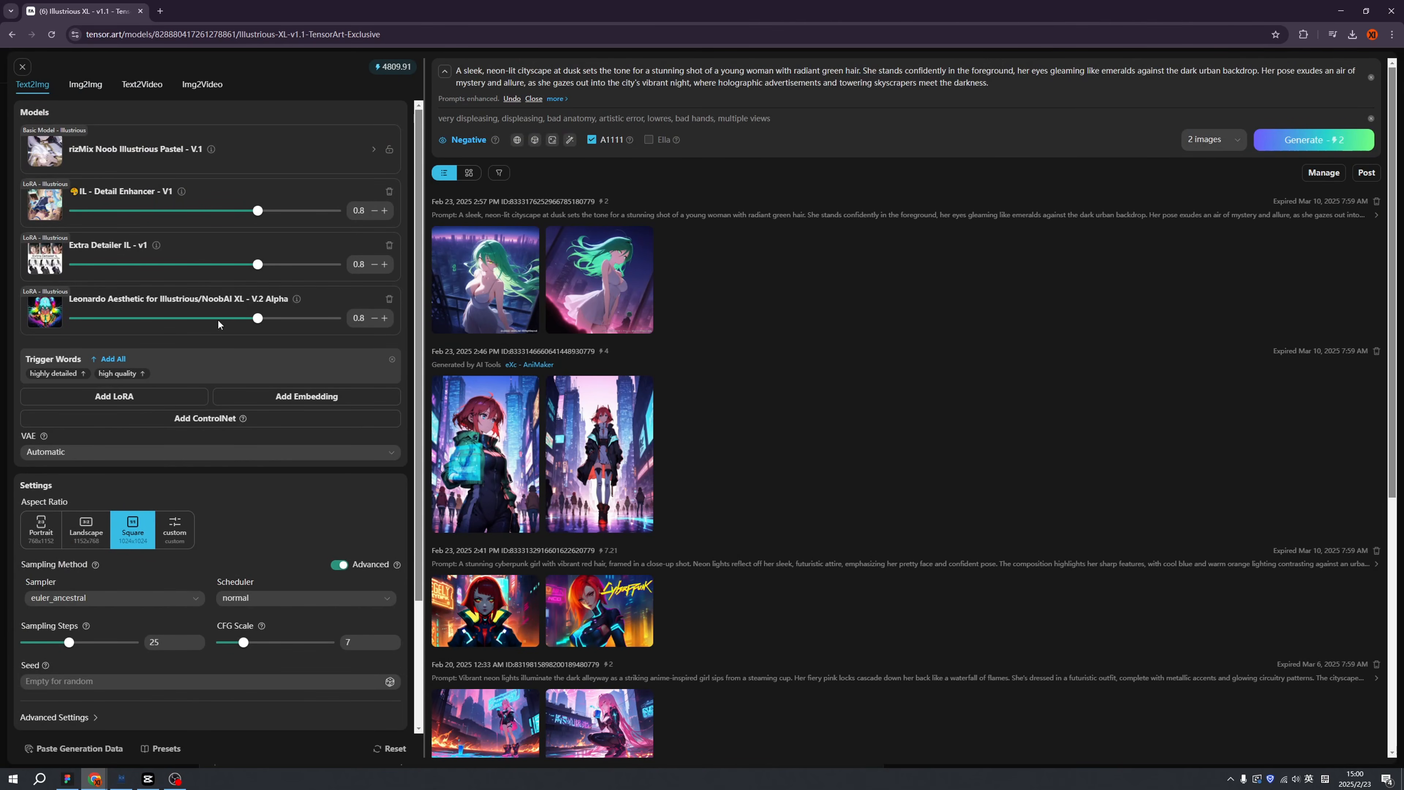
{"action": "left_click", "coordinate": [1300, 144]}
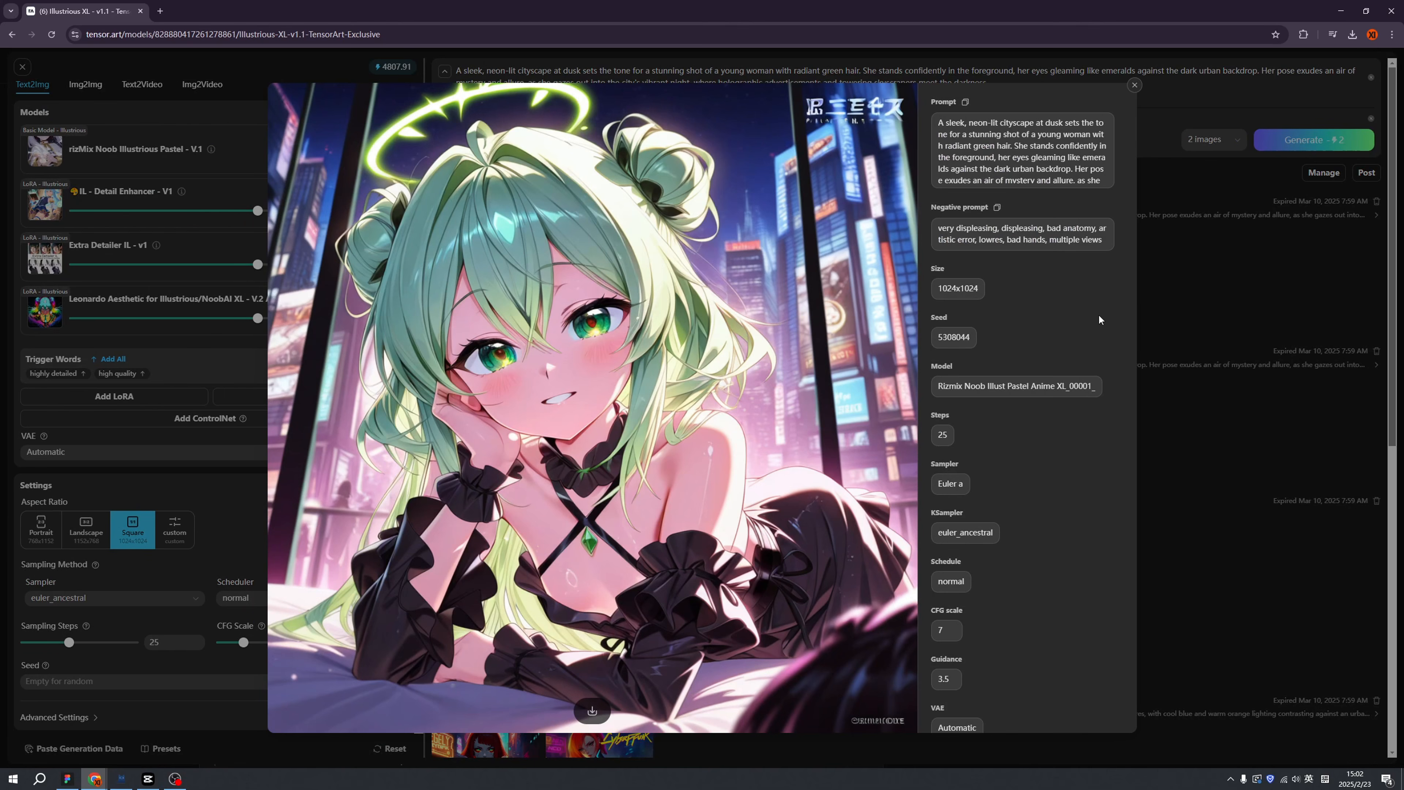
Set the LoRA weights: Detail Enhancer -0.3, Extra Detailer 0.2, Leonardo Aesthetic 1.1.
{"action": "left_click", "coordinate": [1099, 282]}
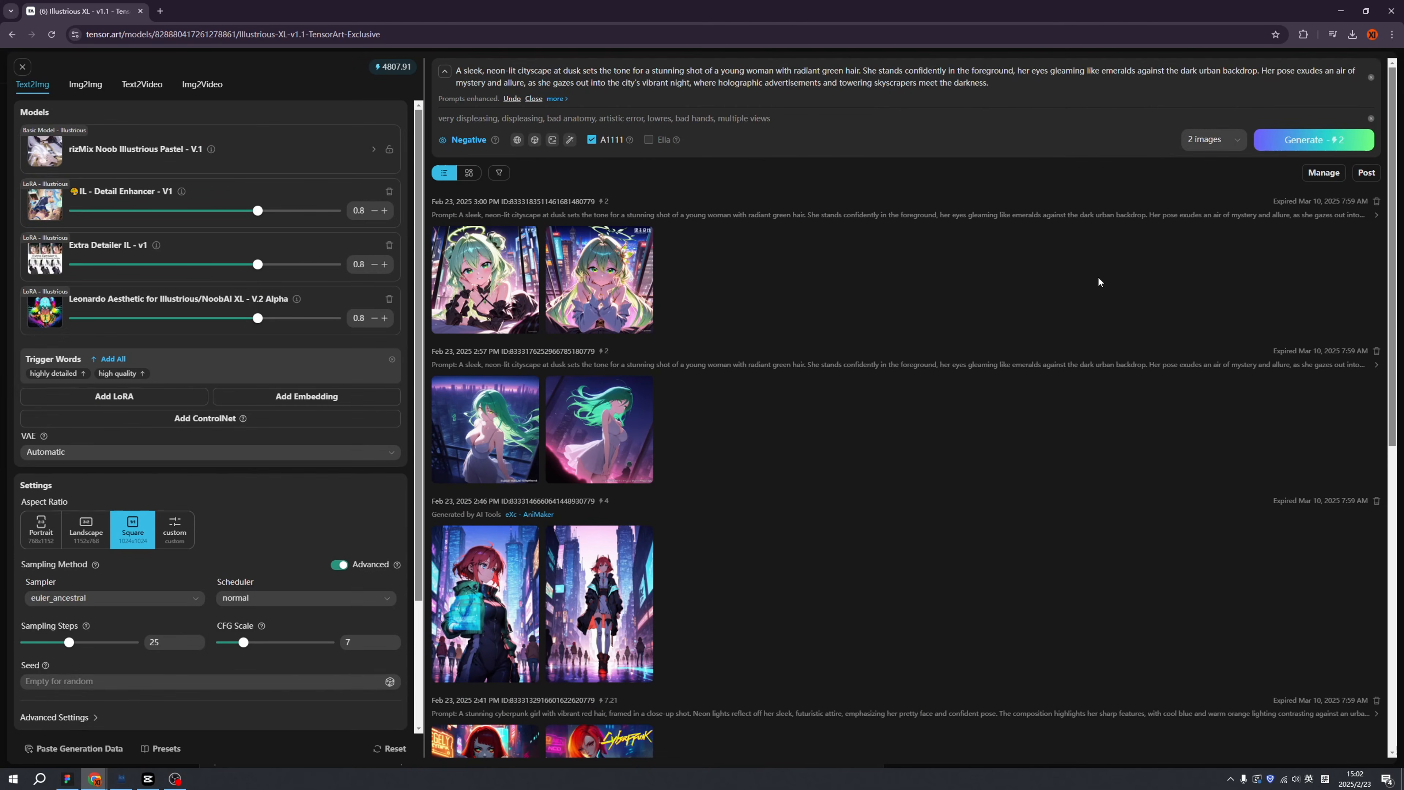
{"action": "mouse_move", "coordinate": [257, 265]}
{"action": "left_click_drag", "start_coordinate": [258, 267], "coordinate": [219, 265]}
{"action": "left_click_drag", "start_coordinate": [258, 211], "coordinate": [185, 211]}
{"action": "left_click_drag", "start_coordinate": [258, 318], "coordinate": [277, 318]}
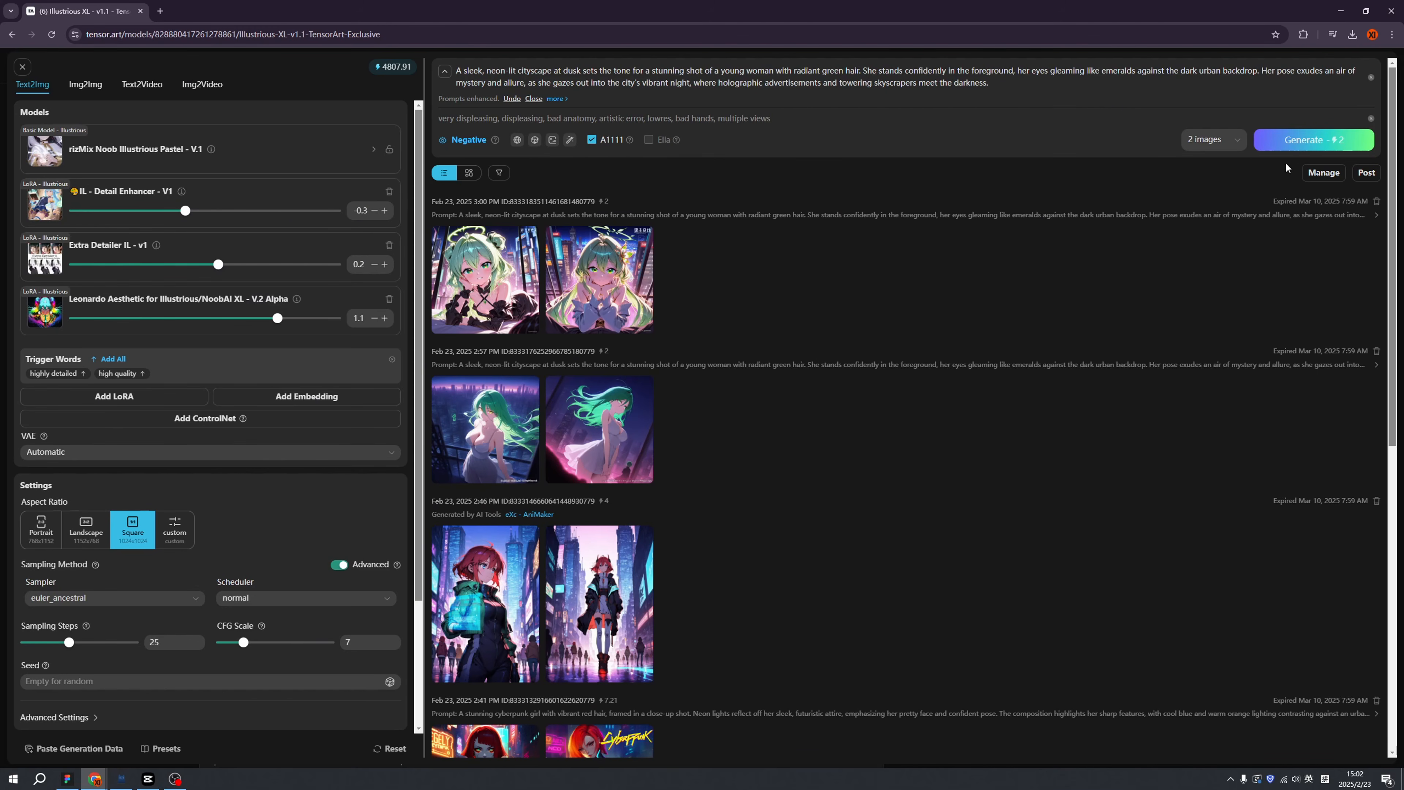
Generate two new green-haired images and bring up the second one's save options.
{"action": "left_click", "coordinate": [1265, 140]}
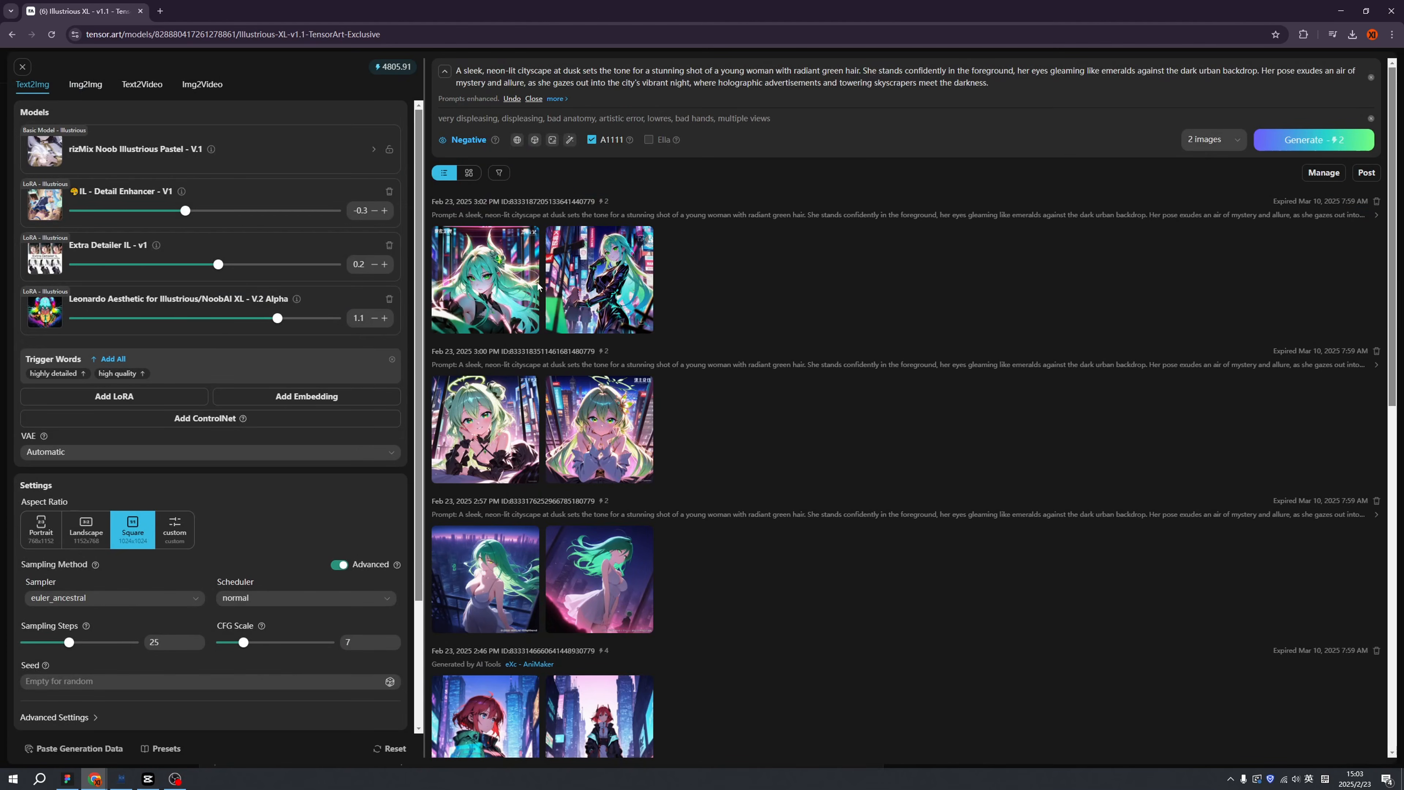
{"action": "left_click", "coordinate": [603, 297]}
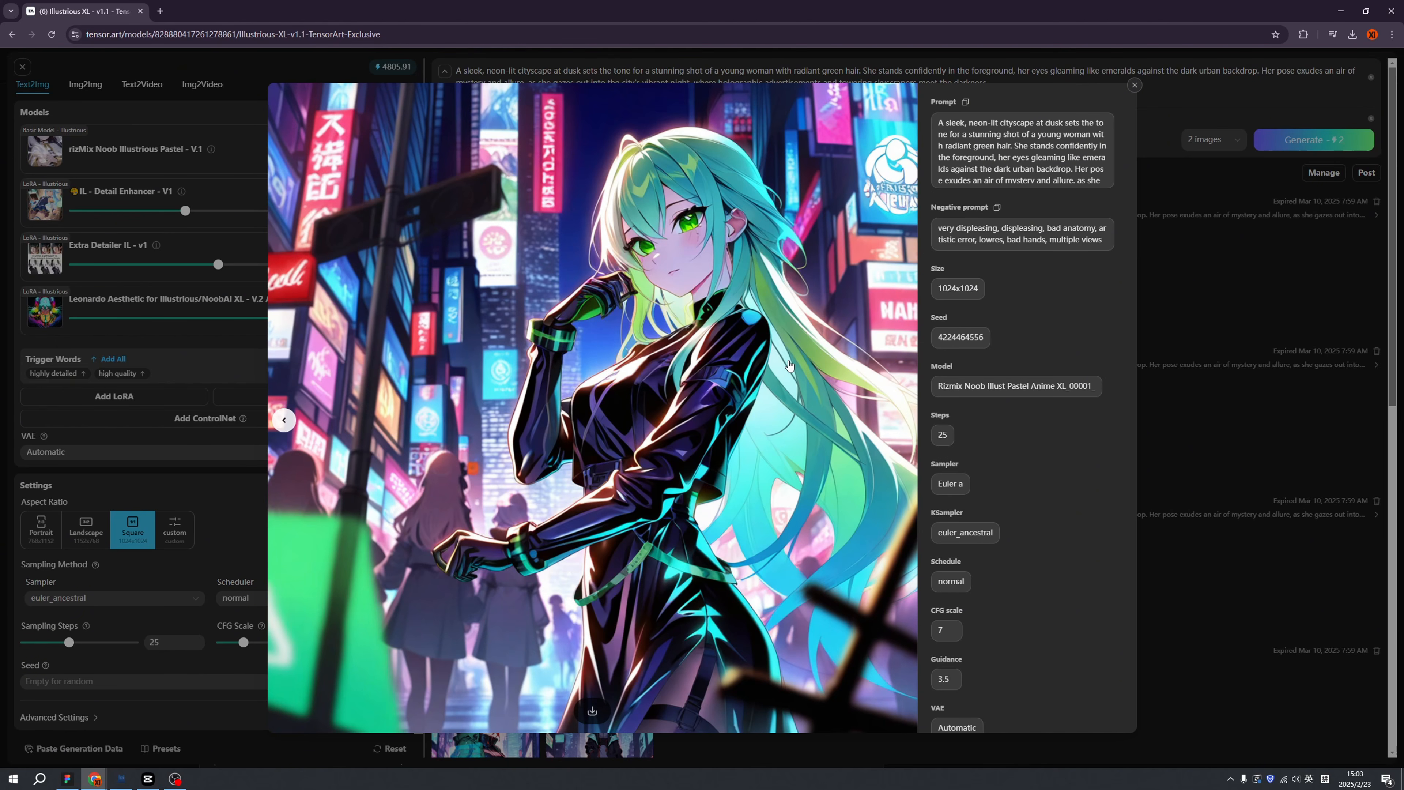
{"action": "right_click", "coordinate": [773, 356]}
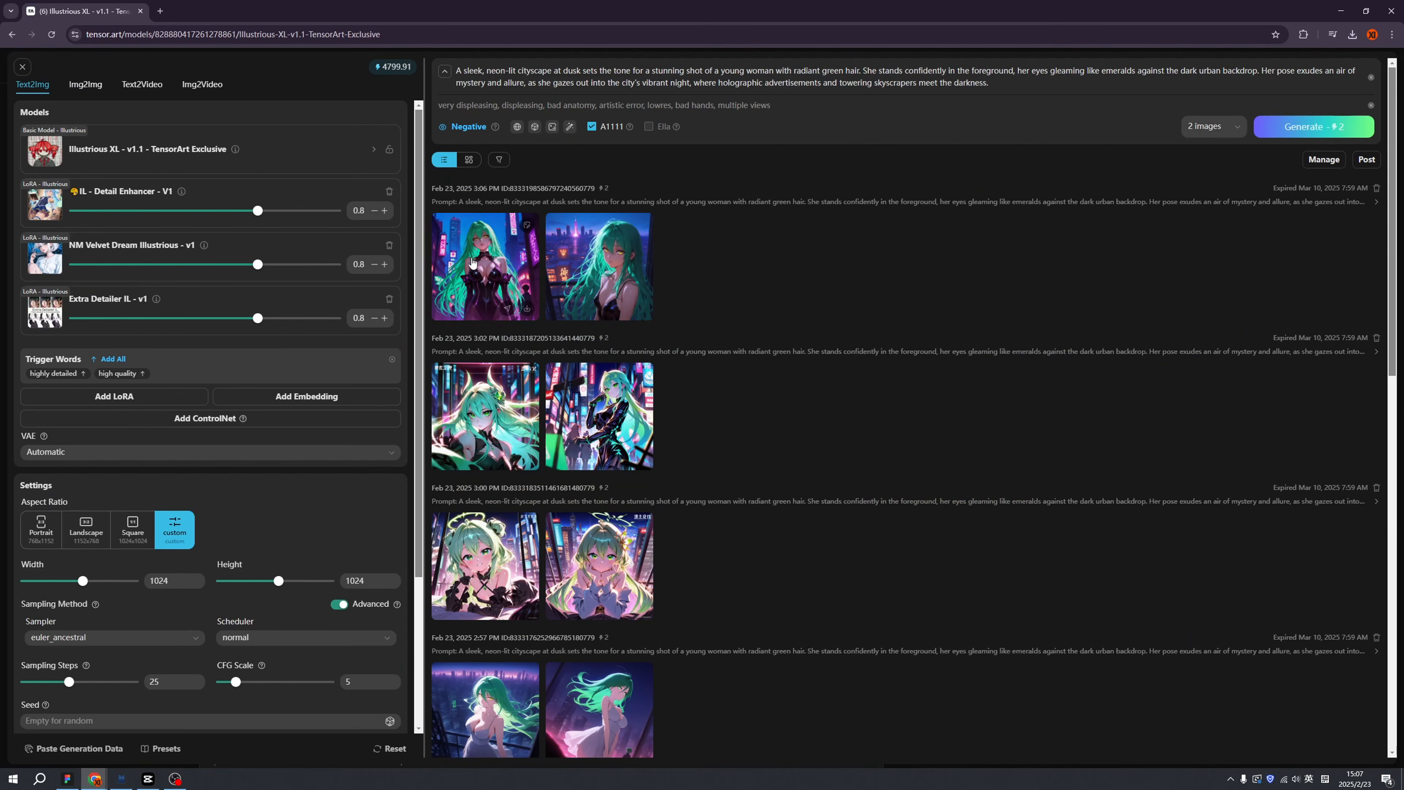
Browse the new 1024x1024 green-haired neon-city results at full size, then close the viewer.
{"action": "left_click", "coordinate": [485, 267]}
{"action": "left_click", "coordinate": [900, 427]}
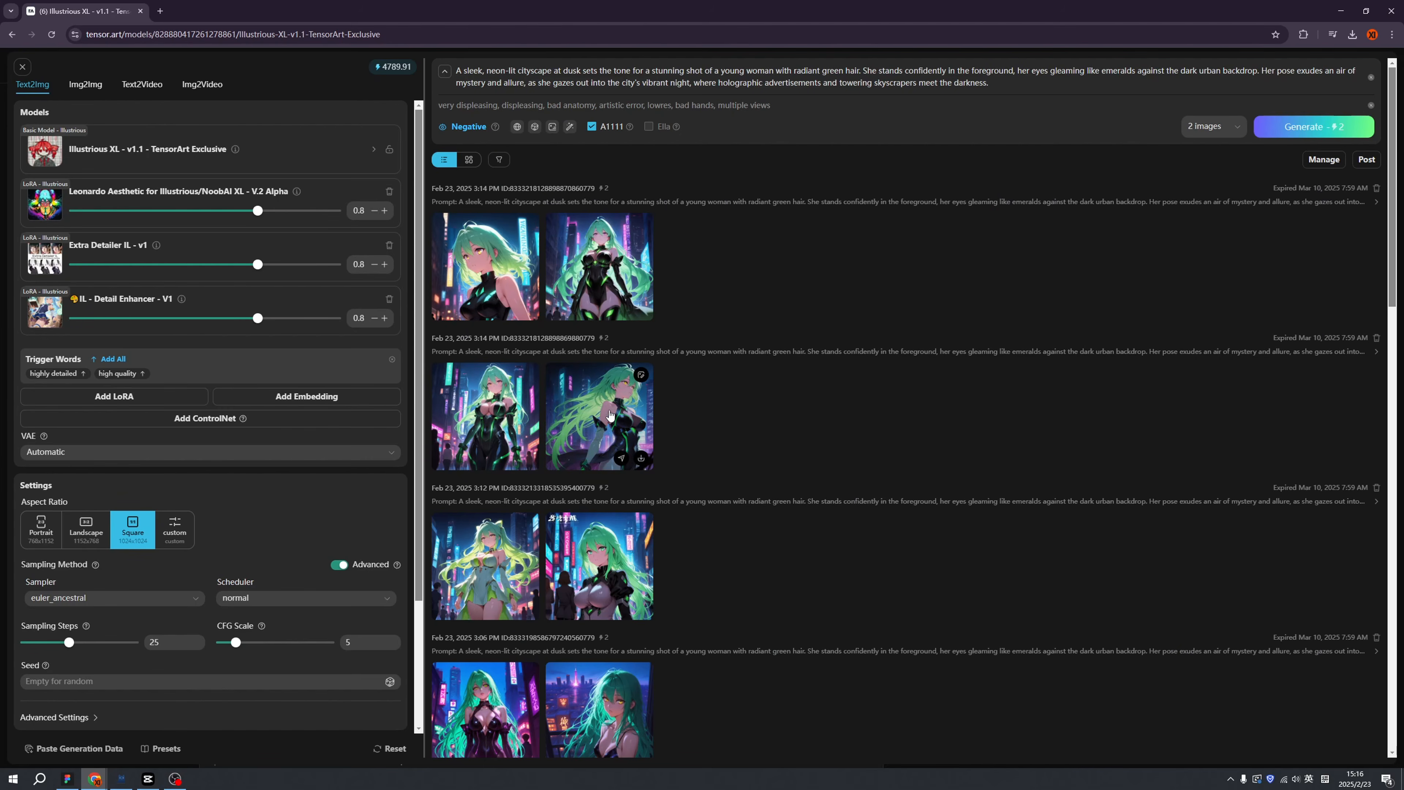
{"action": "left_click", "coordinate": [629, 422]}
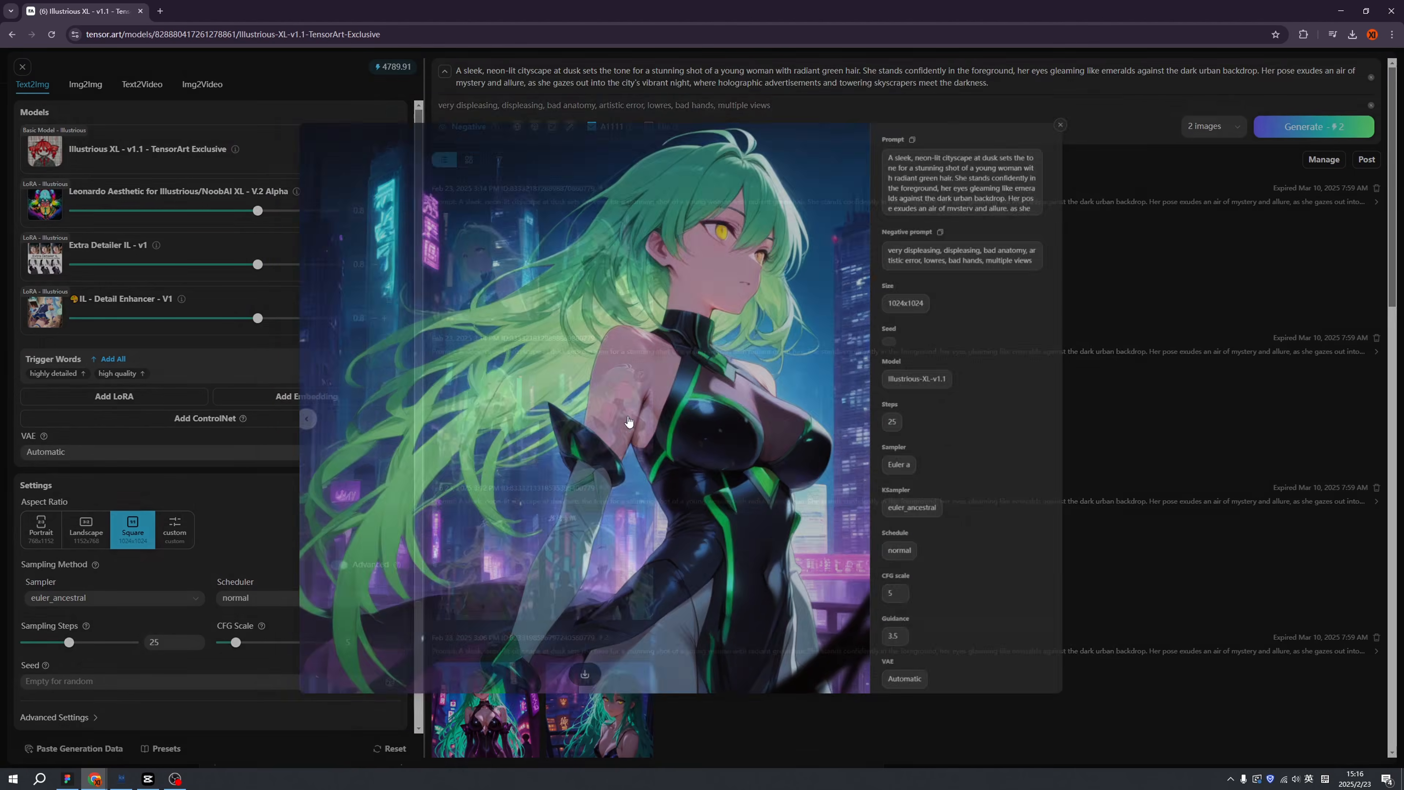
{"action": "left_click", "coordinate": [285, 420]}
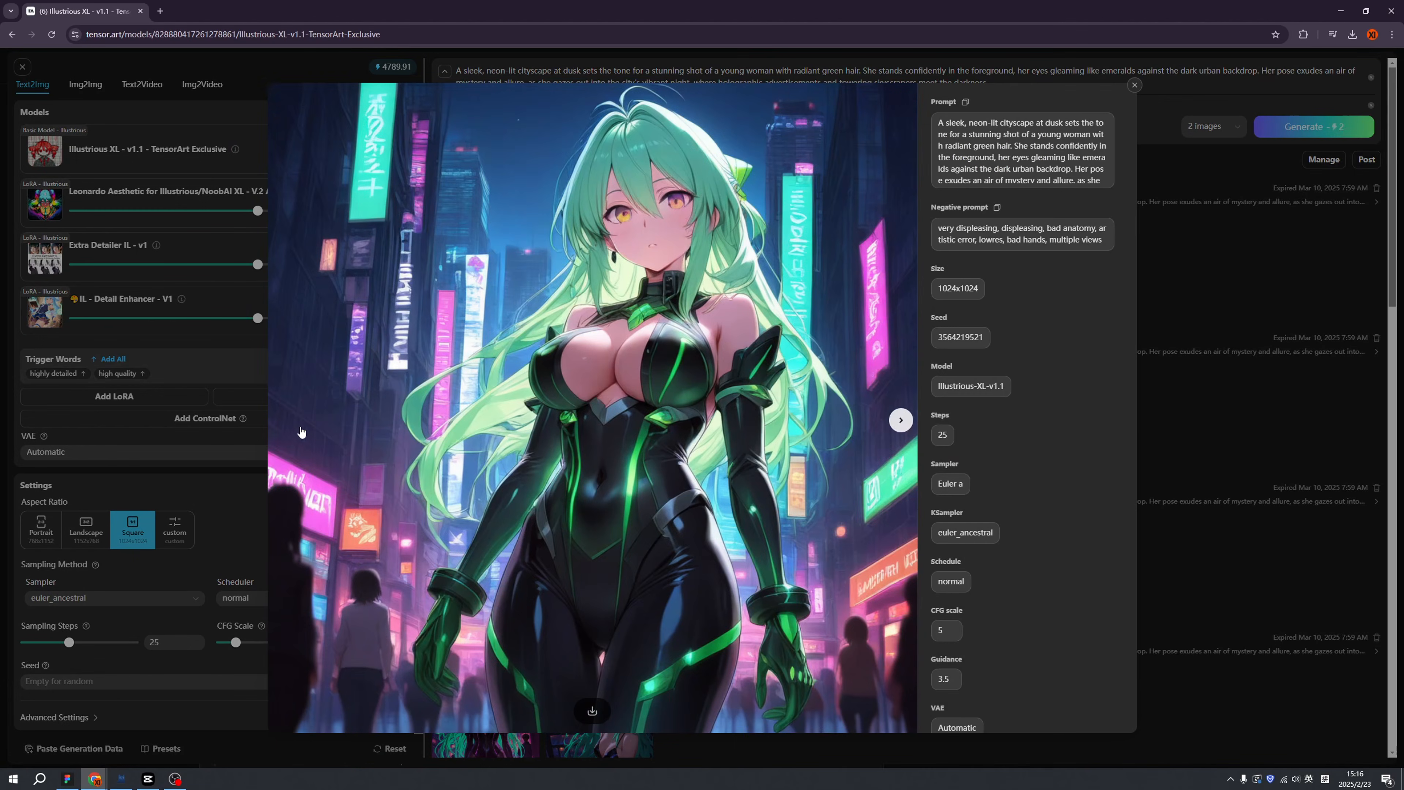
{"action": "left_click", "coordinate": [1153, 466]}
{"action": "left_click", "coordinate": [599, 295]}
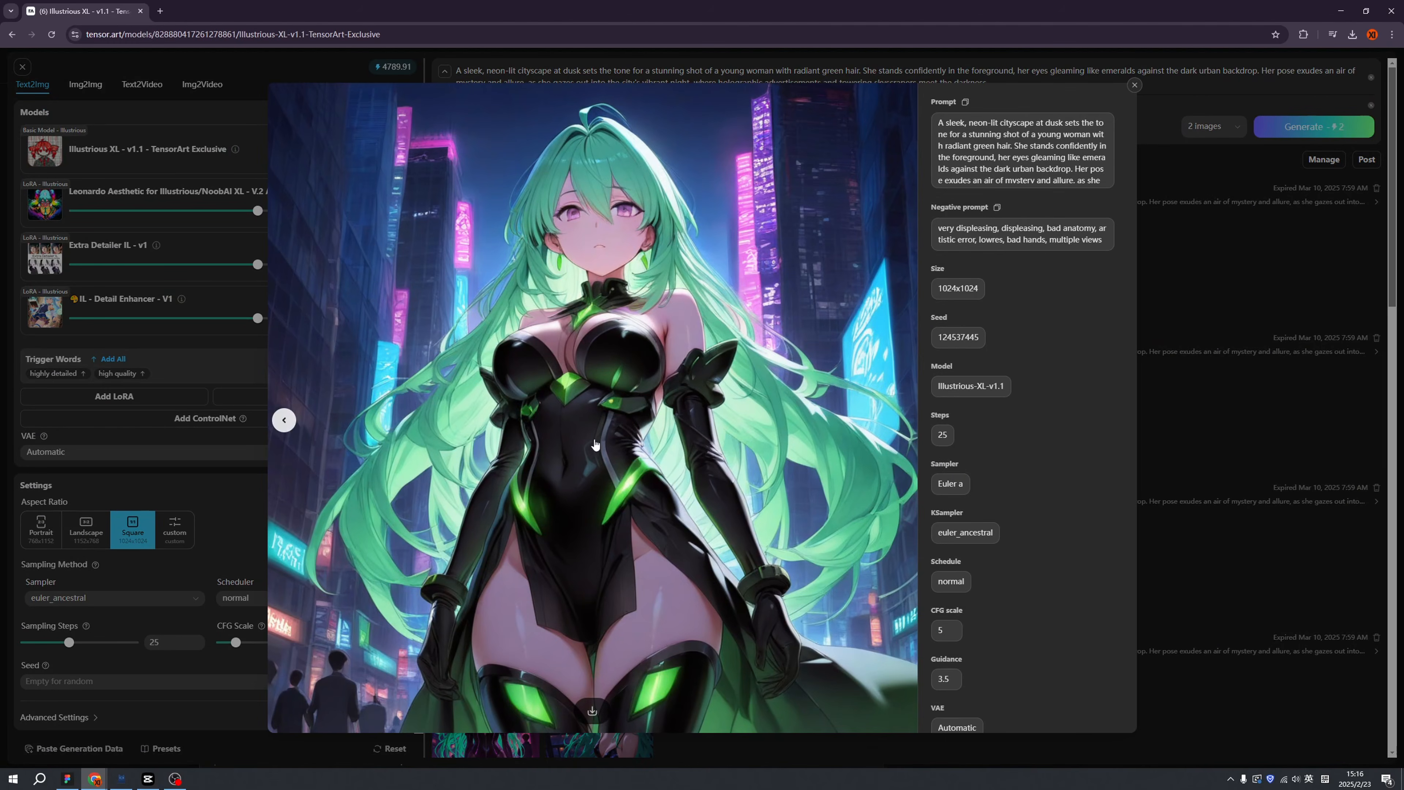
{"action": "left_click", "coordinate": [284, 420]}
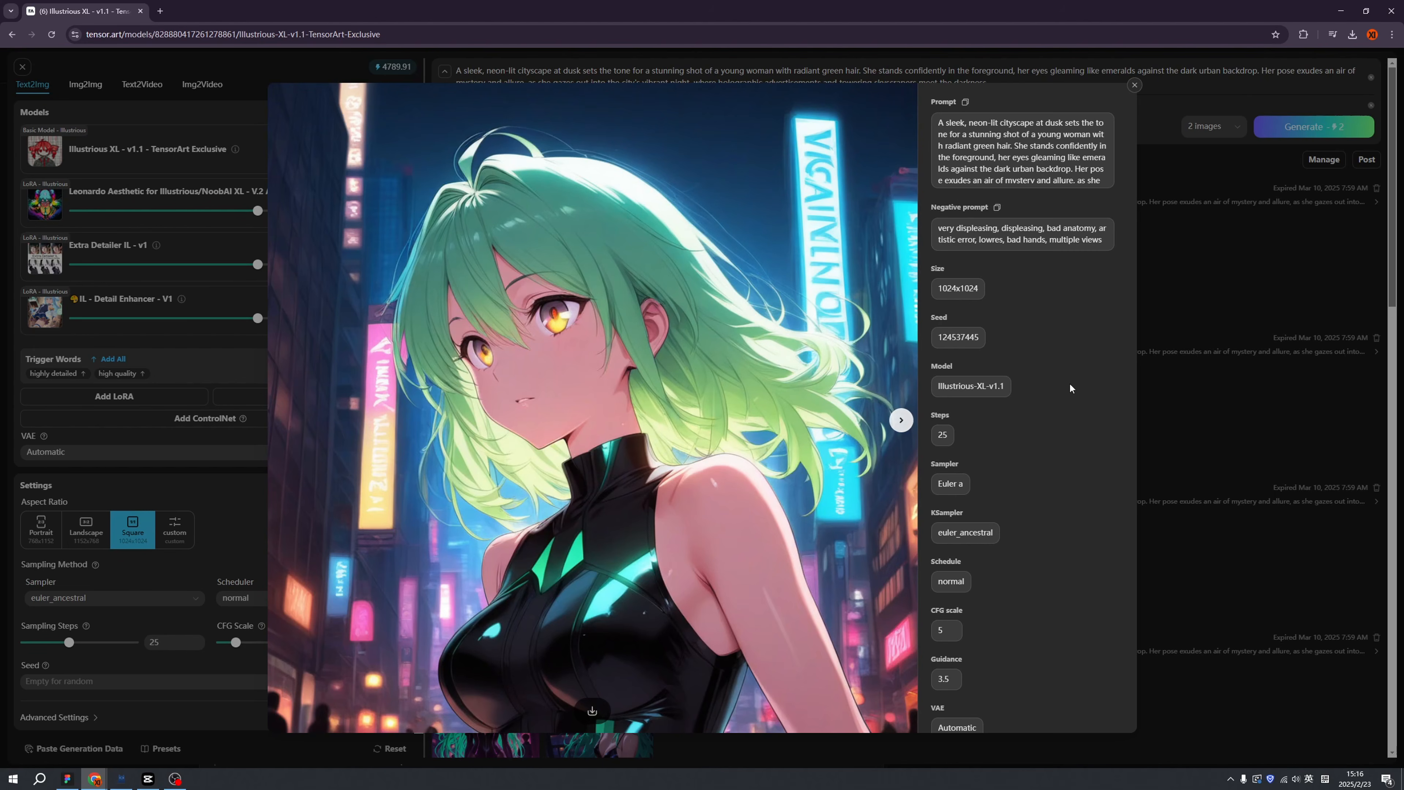
{"action": "left_click", "coordinate": [197, 242]}
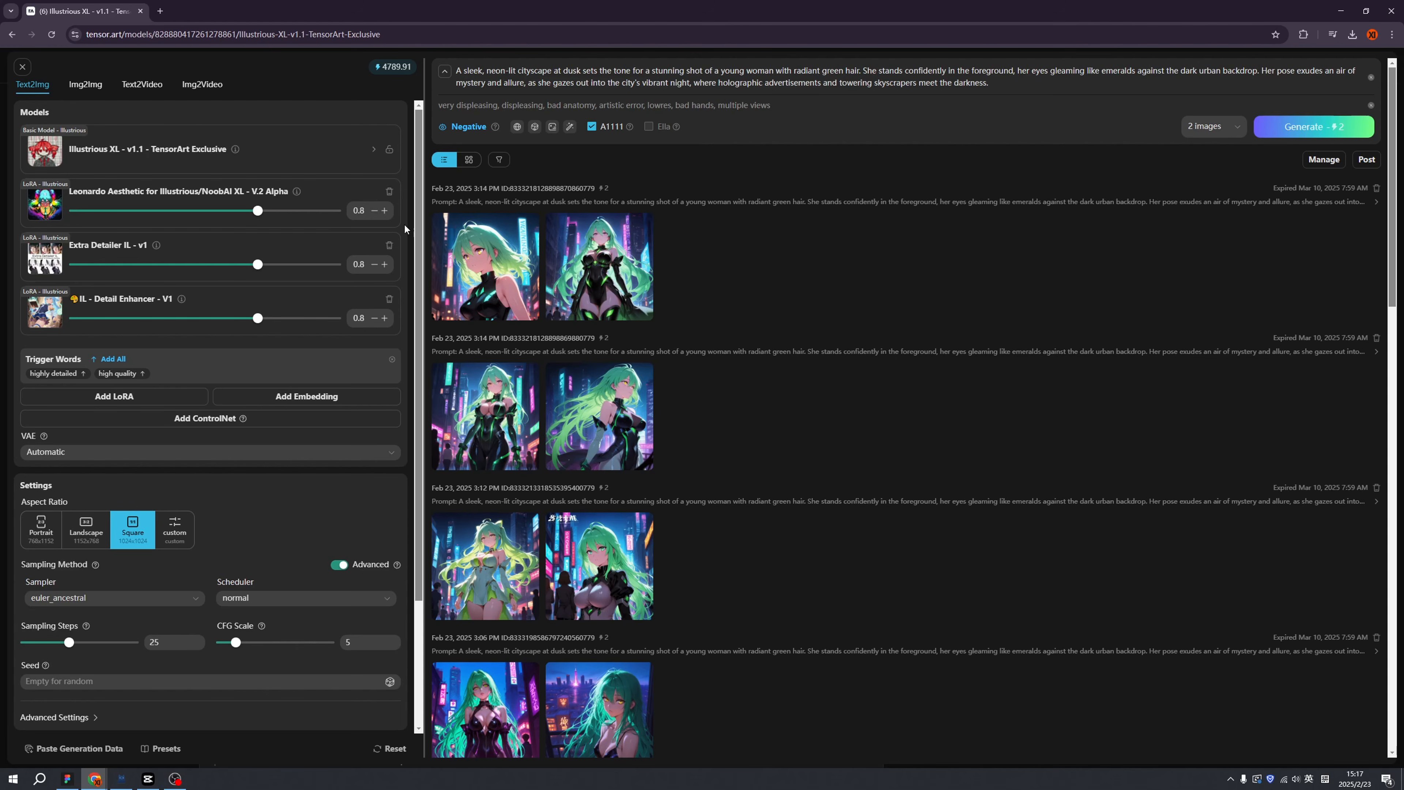
Remove a LoRA and star Detail Enhancer, Extra Detailer IL and Leonardo Aesthetic.
{"action": "left_click", "coordinate": [362, 260]}
{"action": "left_click", "coordinate": [390, 191]}
{"action": "left_click", "coordinate": [147, 342]}
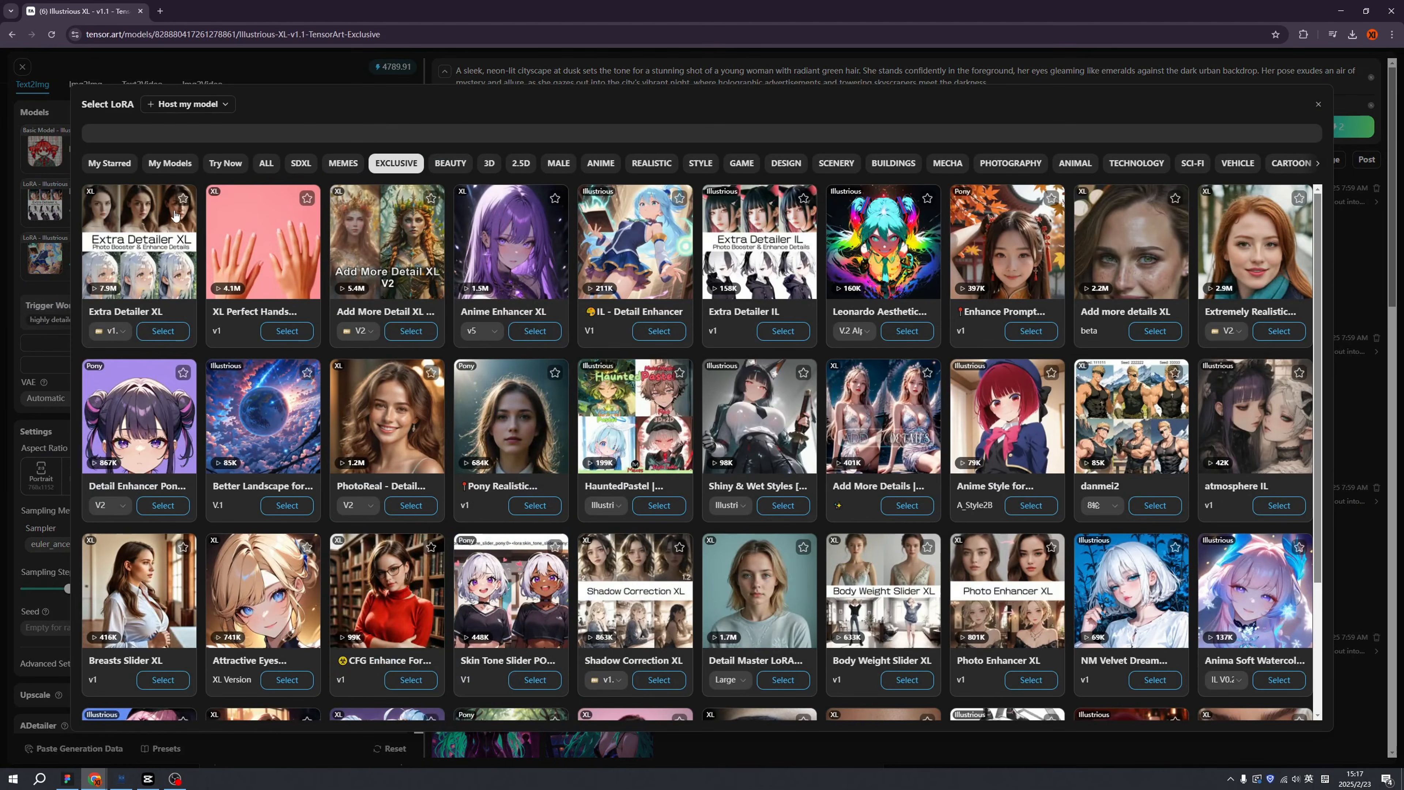
{"action": "left_click", "coordinate": [679, 198]}
{"action": "left_click", "coordinate": [803, 198]}
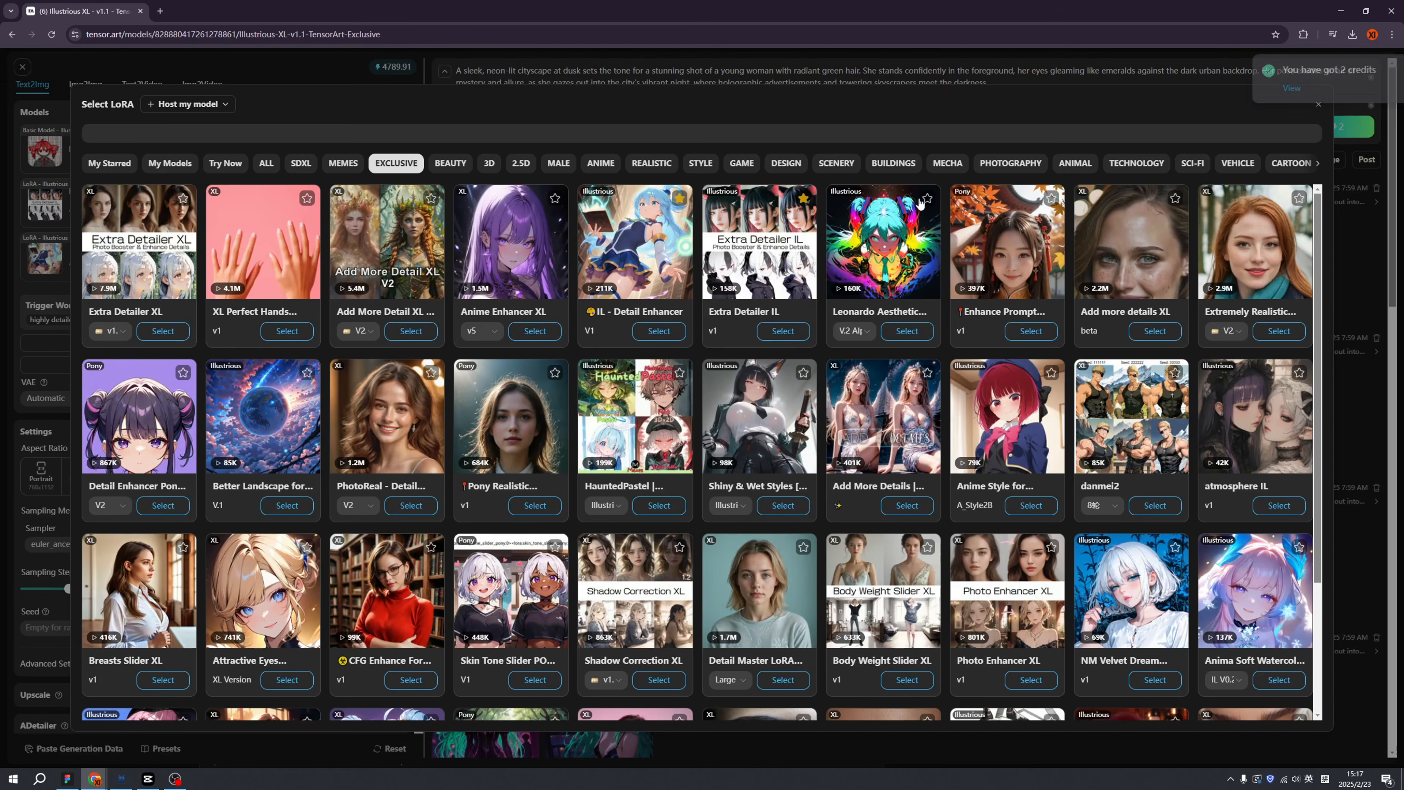
{"action": "left_click", "coordinate": [927, 198]}
Add the NijiMecha Style LoRA from the starred list and adjust its strength.
{"action": "left_click", "coordinate": [110, 168]}
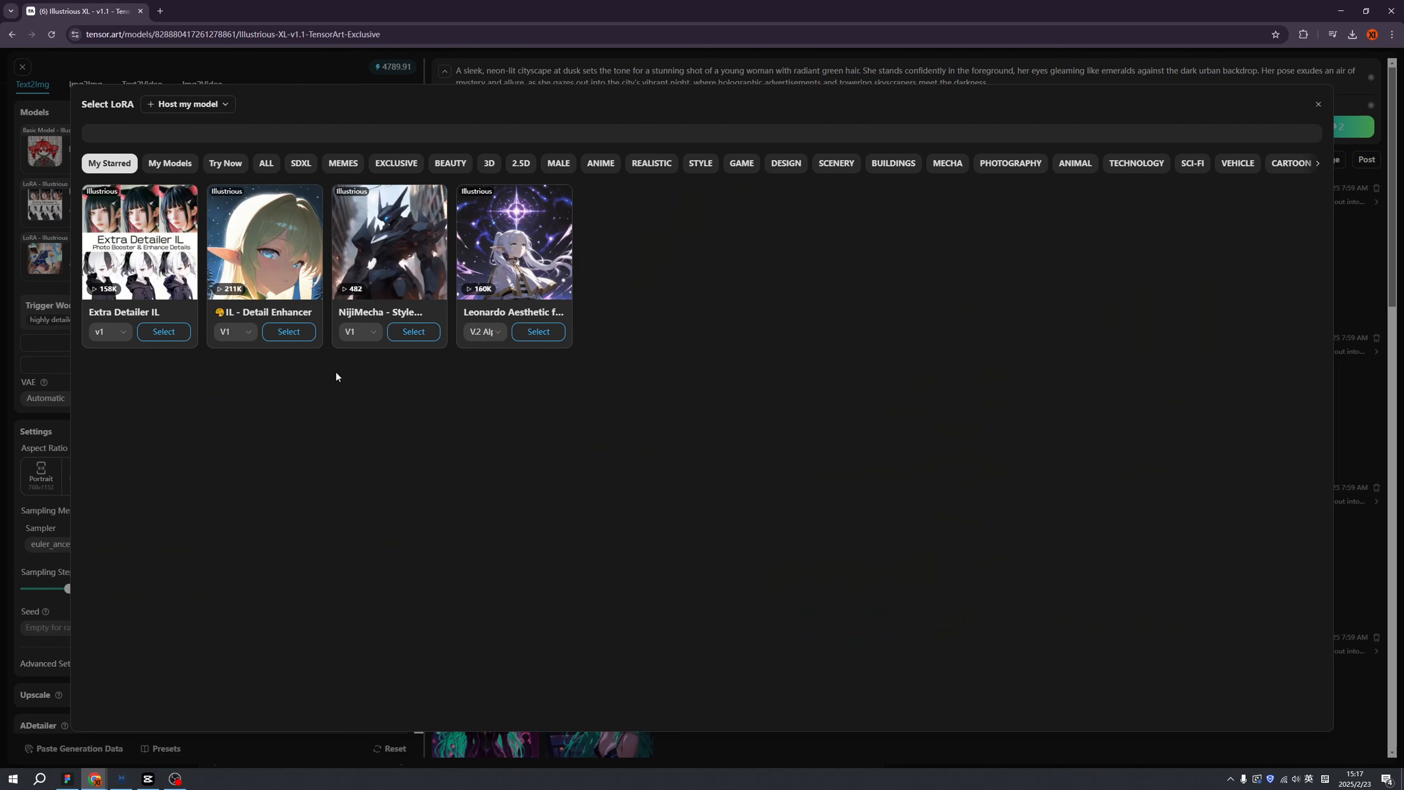
{"action": "left_click", "coordinate": [409, 332]}
{"action": "left_click_drag", "start_coordinate": [258, 320], "coordinate": [272, 319]}
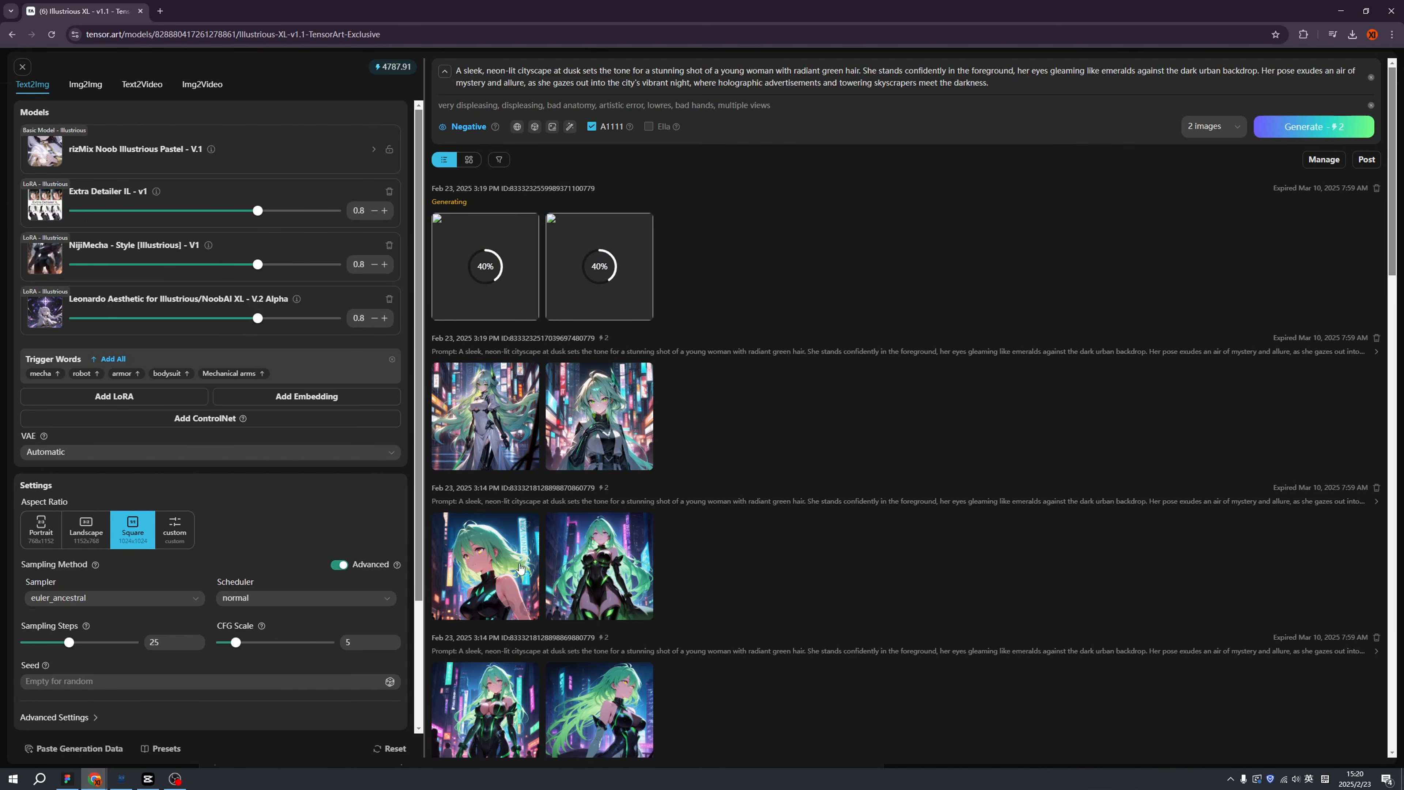
Compare both green-haired mecha-suit images full size, then scroll back through older generations.
{"action": "left_click", "coordinate": [635, 437]}
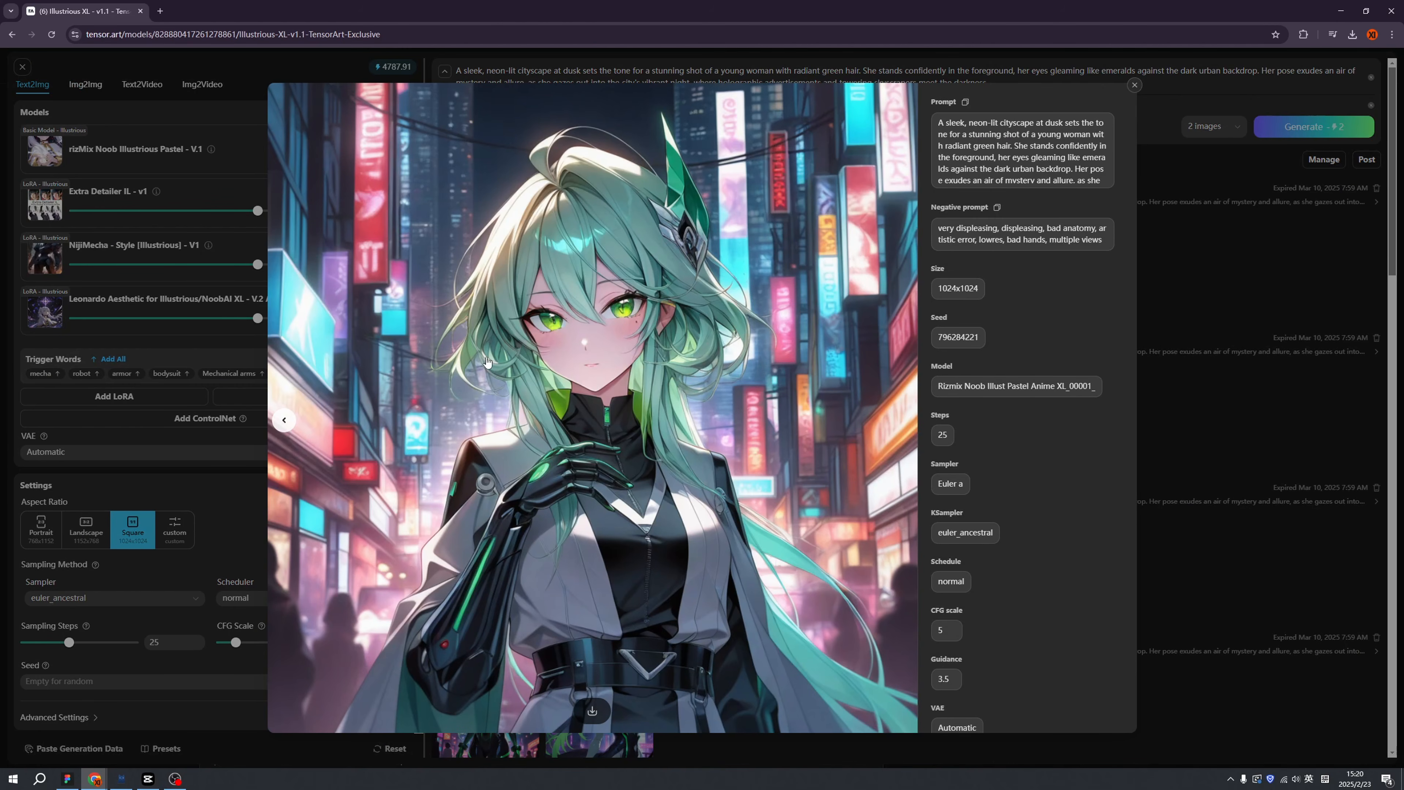
{"action": "left_click", "coordinate": [285, 423]}
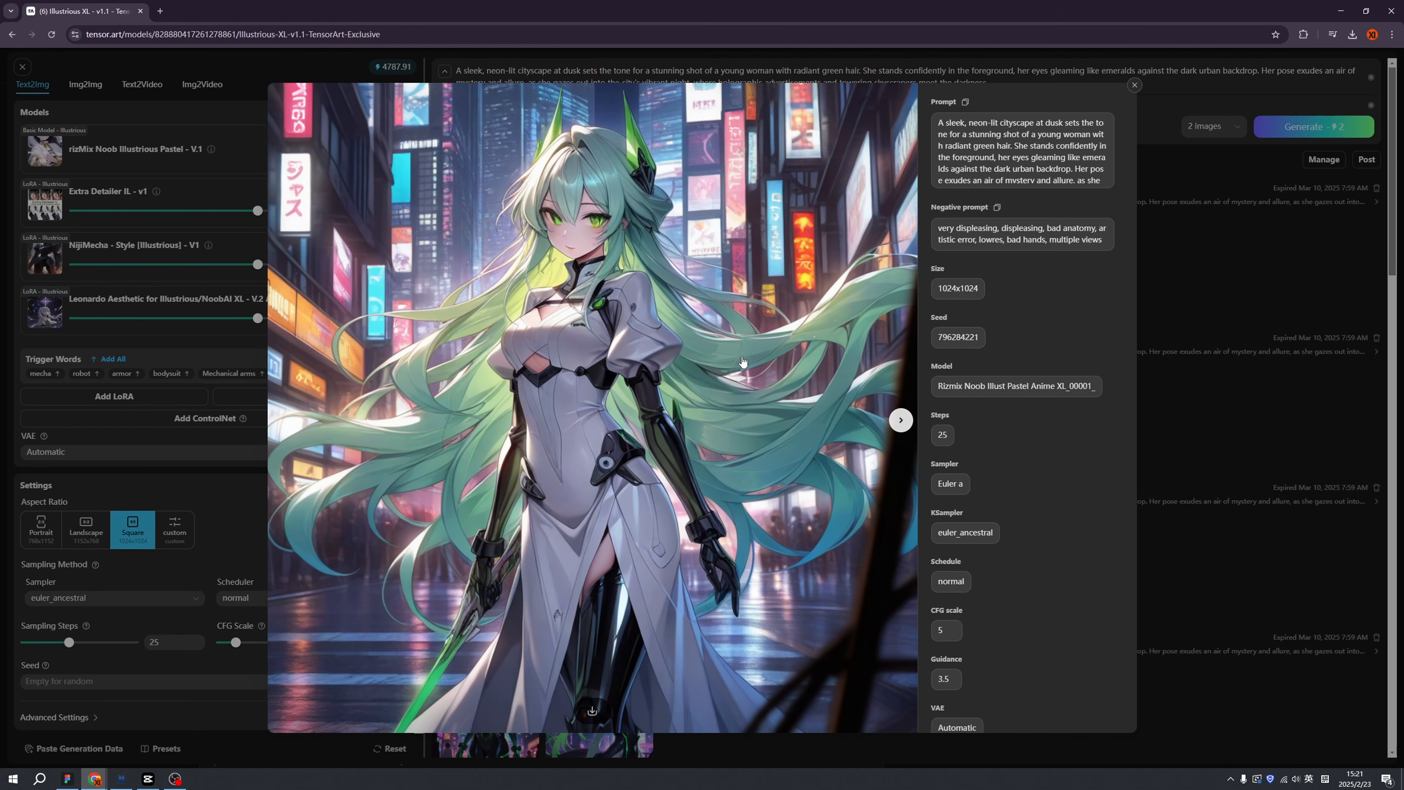
{"action": "left_click", "coordinate": [1181, 442]}
{"action": "left_click", "coordinate": [619, 299]}
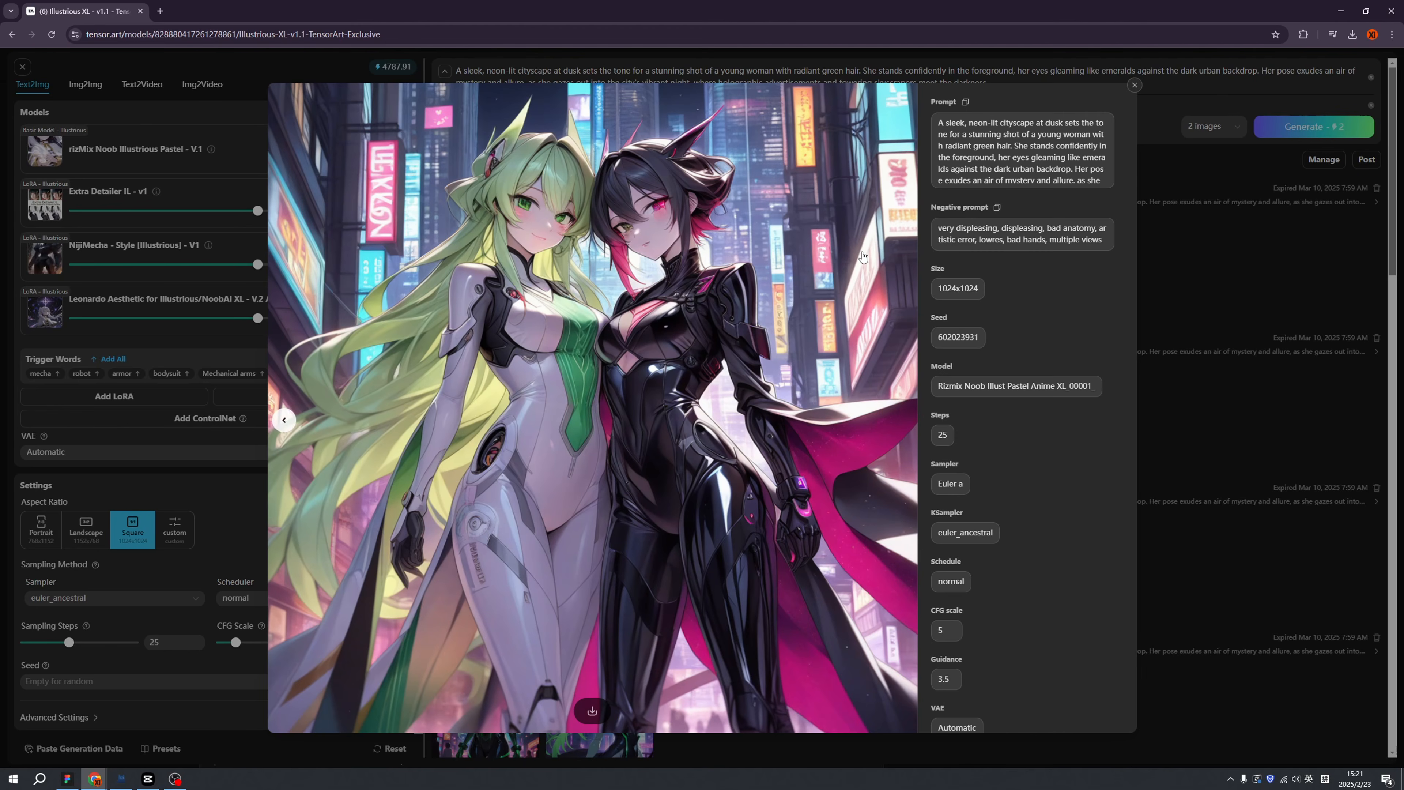
{"action": "key", "text": "Left"}
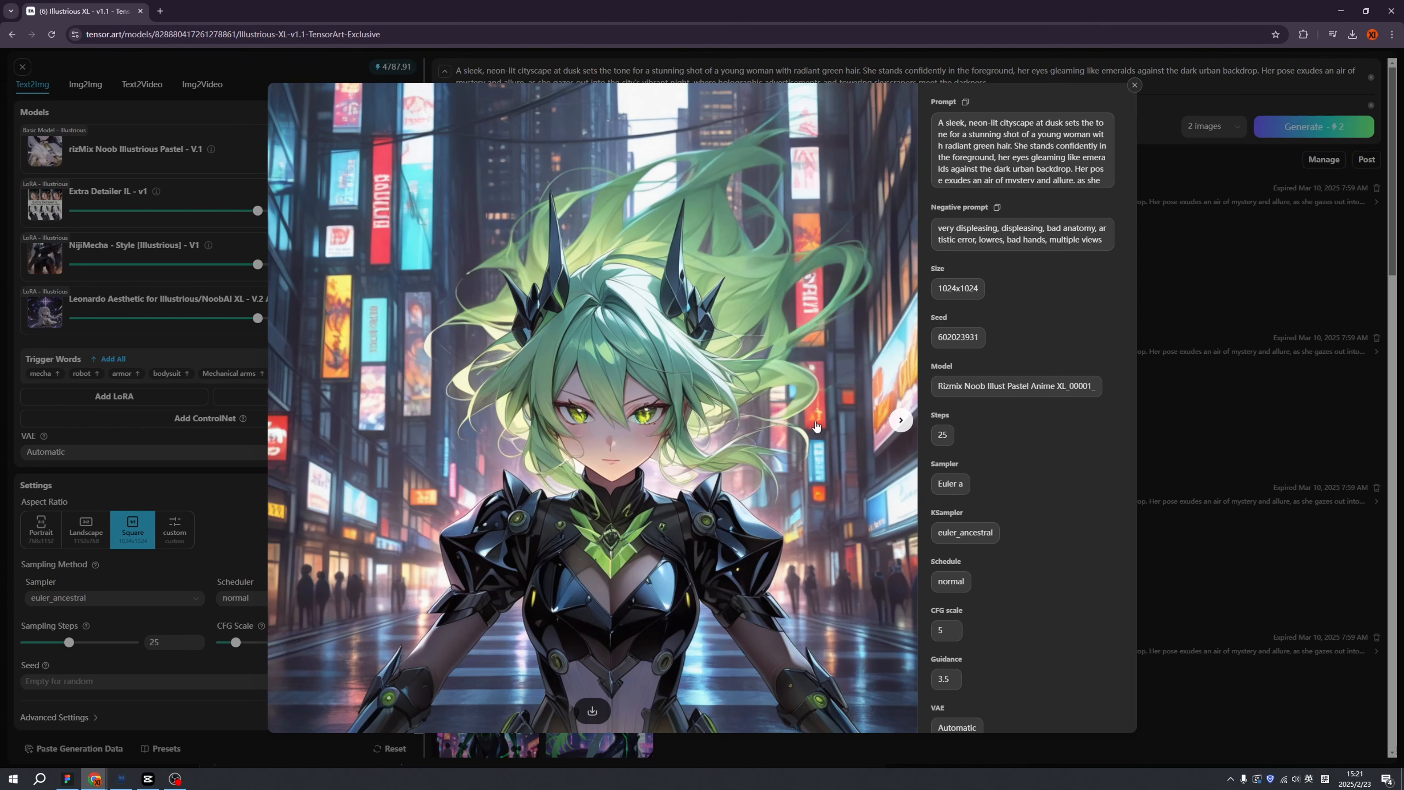
{"action": "left_click", "coordinate": [1127, 352]}
{"action": "scroll", "coordinate": [749, 439], "scroll_direction": "down", "scroll_amount": 15}
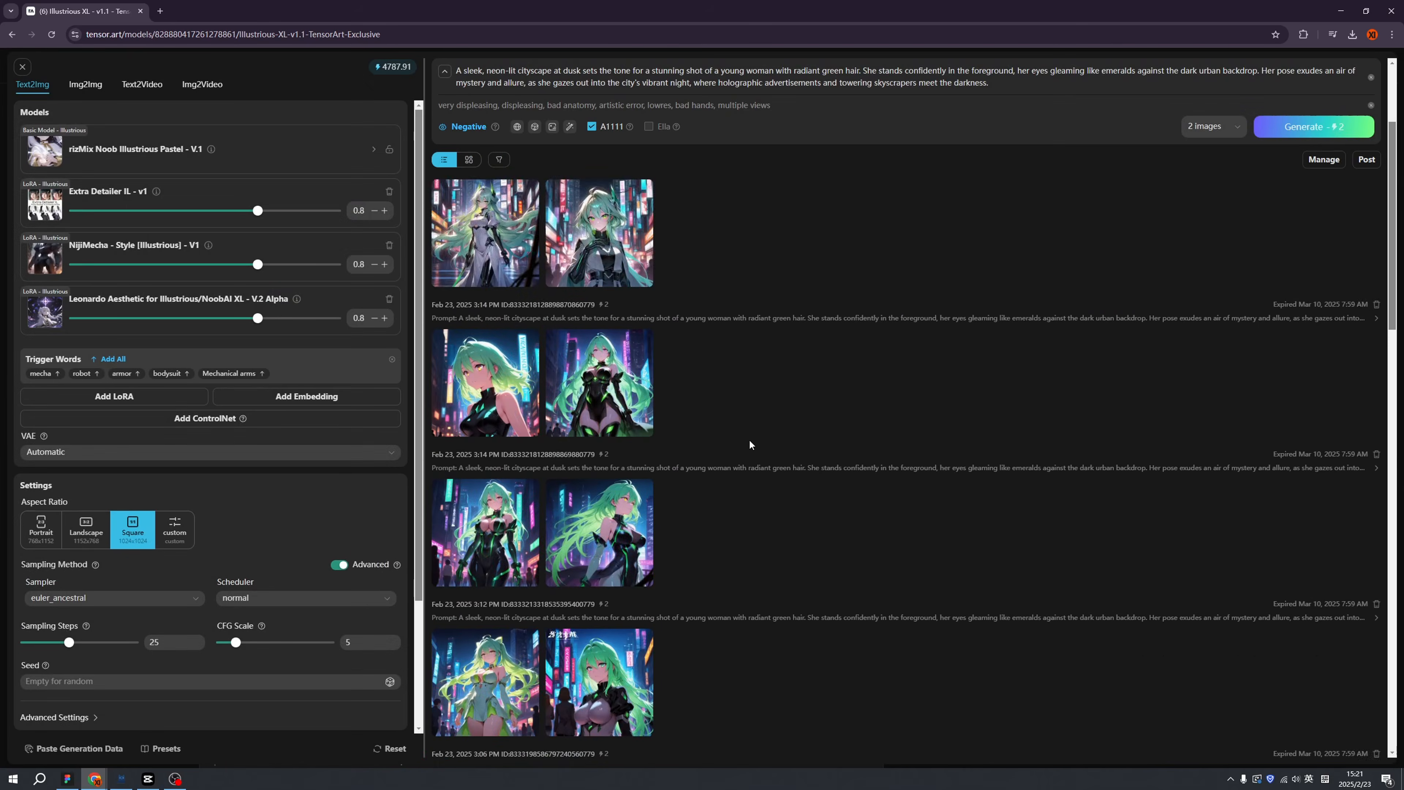
{"action": "scroll", "coordinate": [750, 440], "scroll_direction": "down", "scroll_amount": 6}
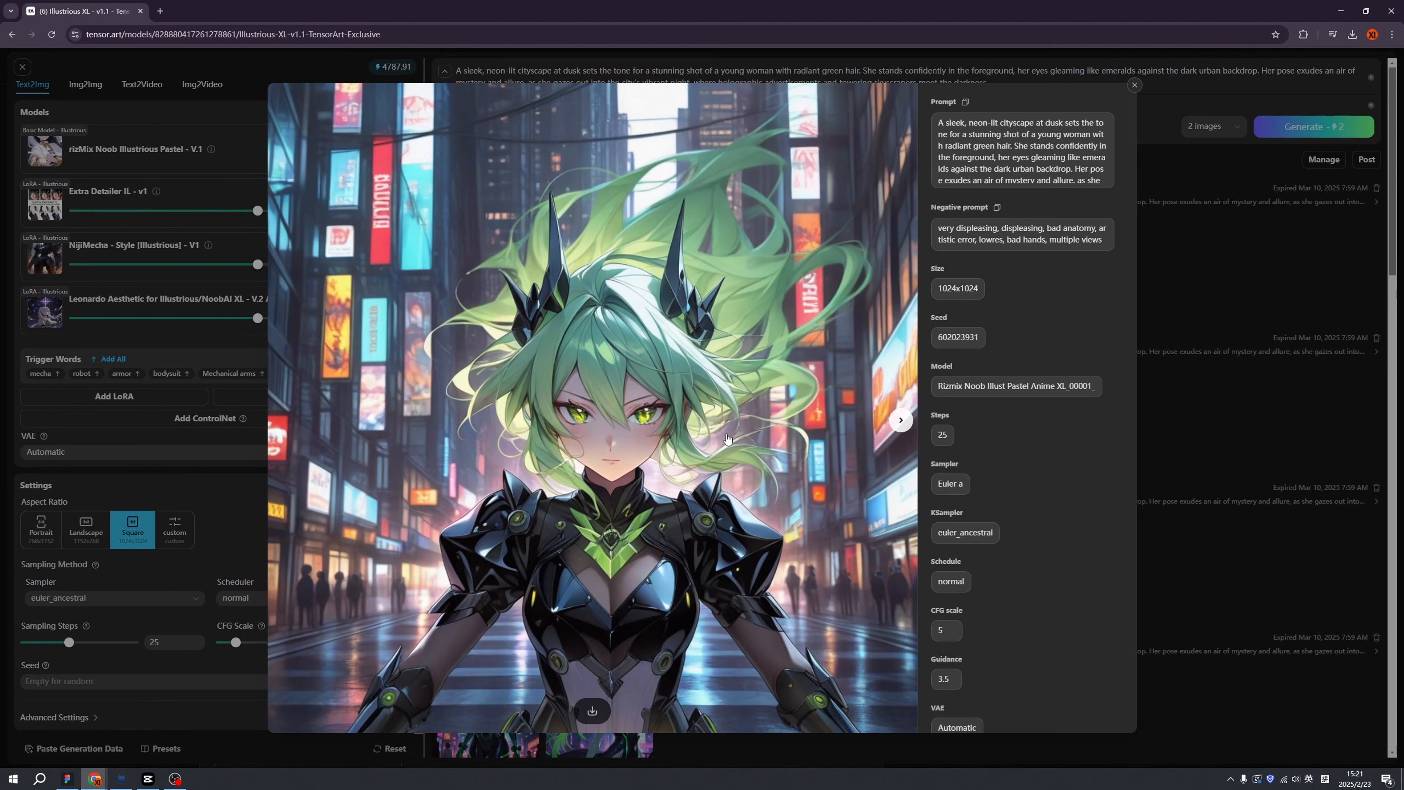
Save the green-haired girl image and mask her face for inpainting.
{"action": "right_click", "coordinate": [633, 339]}
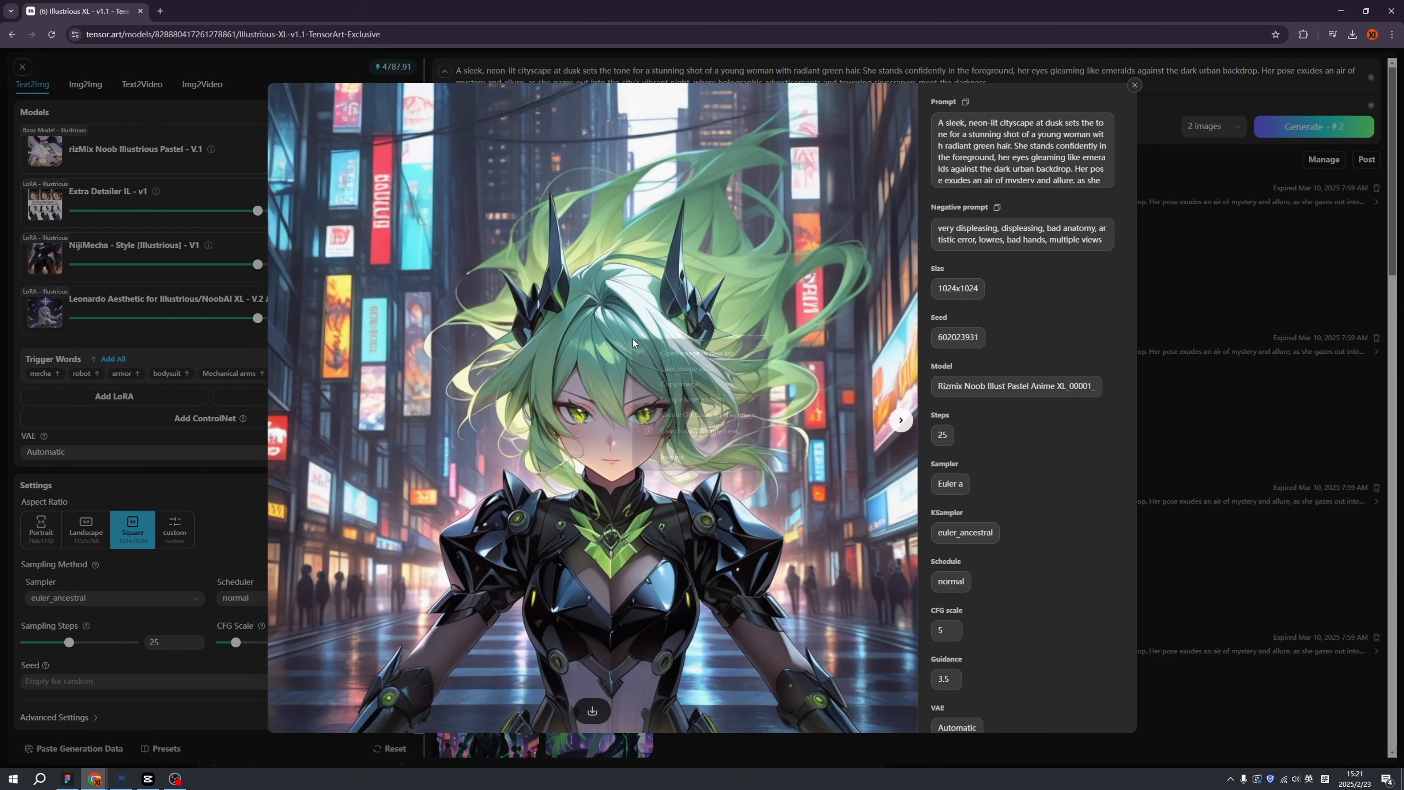
{"action": "left_click", "coordinate": [677, 370]}
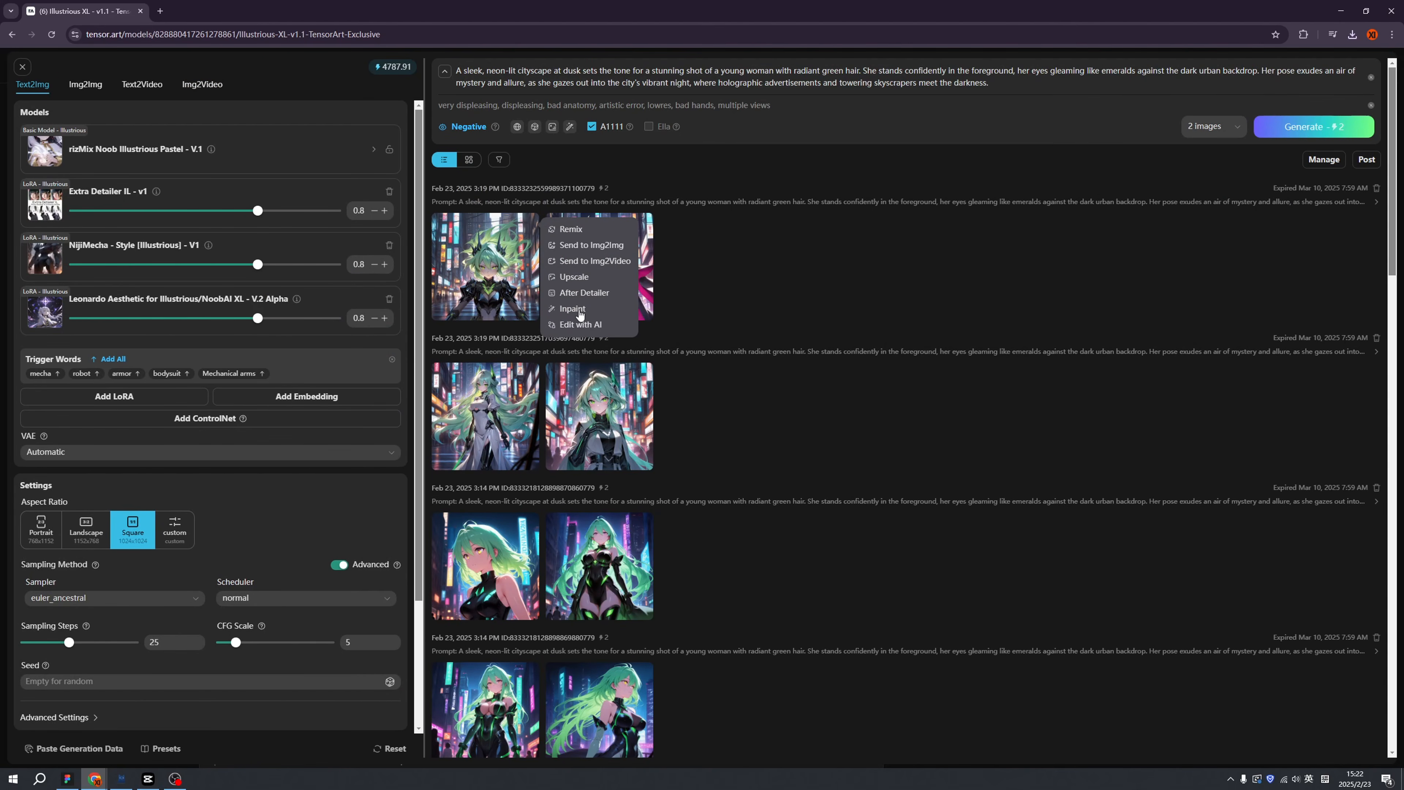
{"action": "left_click", "coordinate": [580, 314]}
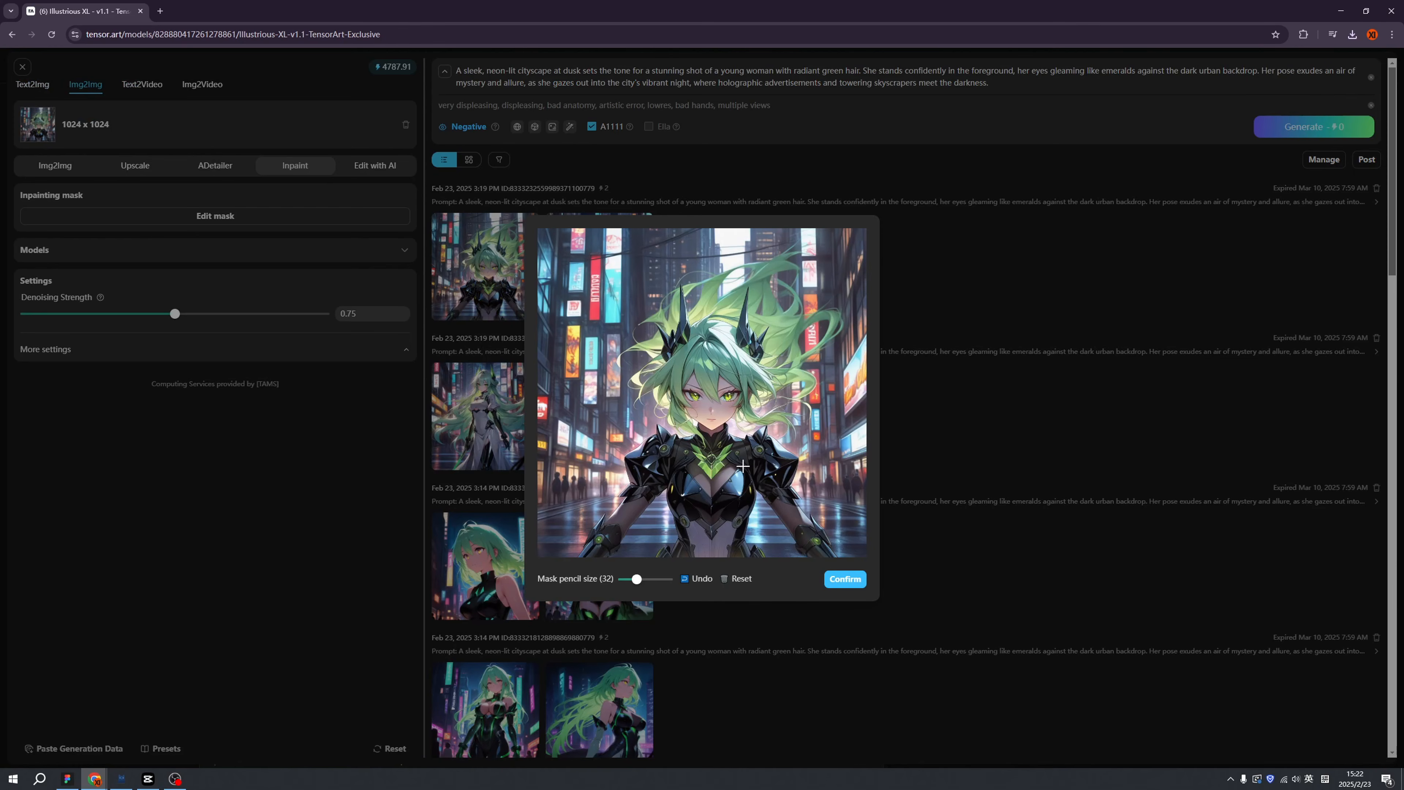
{"action": "mouse_move", "coordinate": [673, 391]}
{"action": "left_mouse_down"}
{"action": "mouse_move", "coordinate": [749, 399]}
{"action": "mouse_move", "coordinate": [720, 394]}
{"action": "left_mouse_up"}
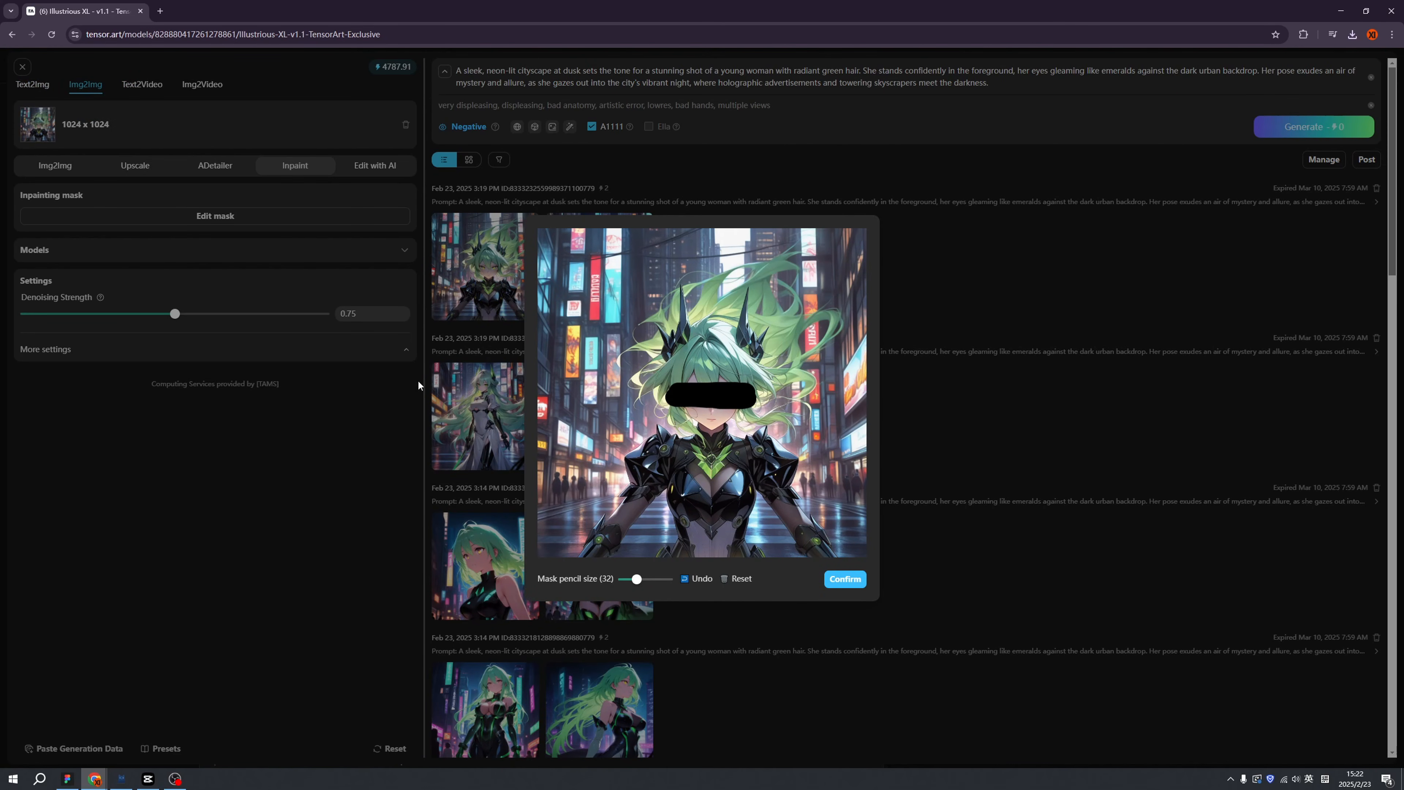
{"action": "left_click", "coordinate": [846, 579]}
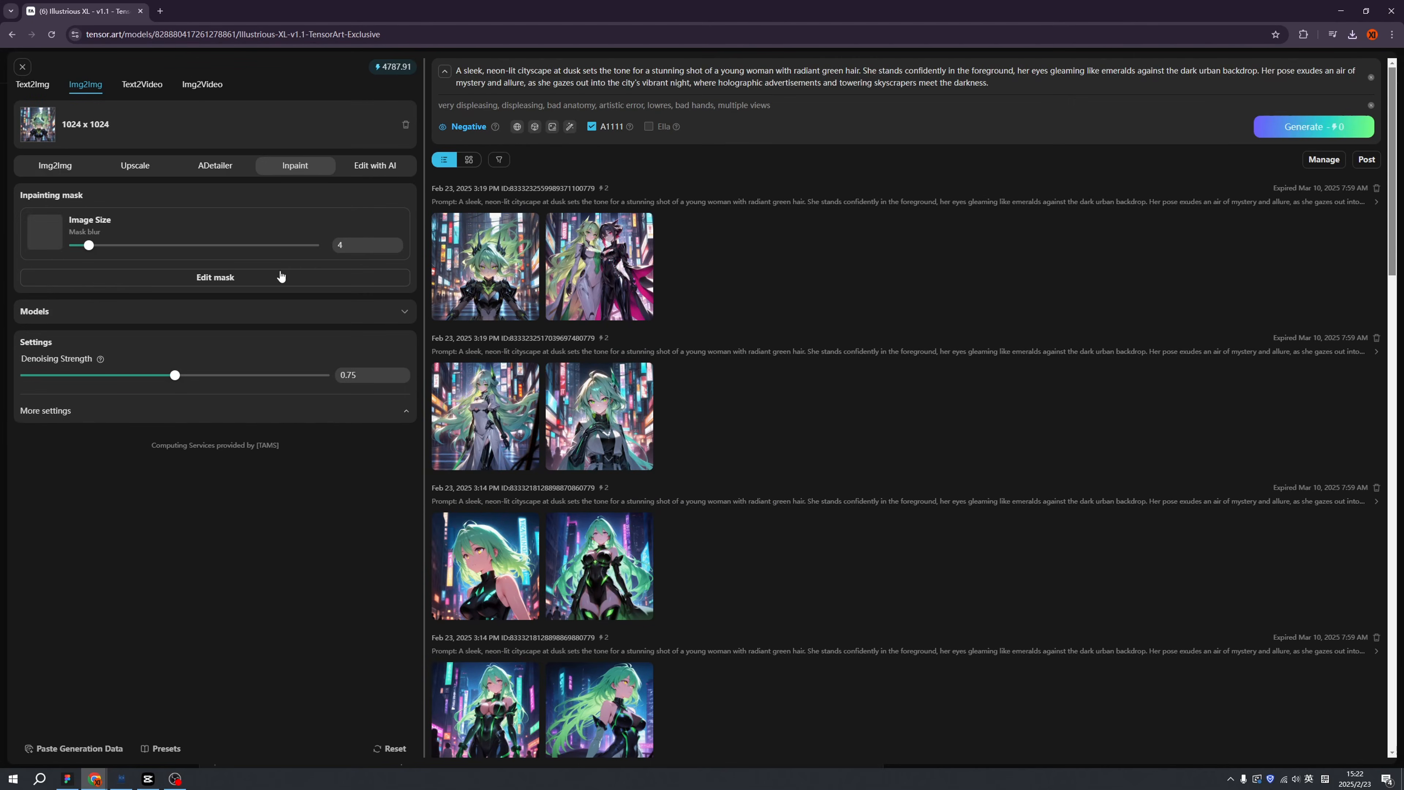
Generate the inpainted version, open the new result, and select the existing prompt.
{"action": "left_click", "coordinate": [1301, 131]}
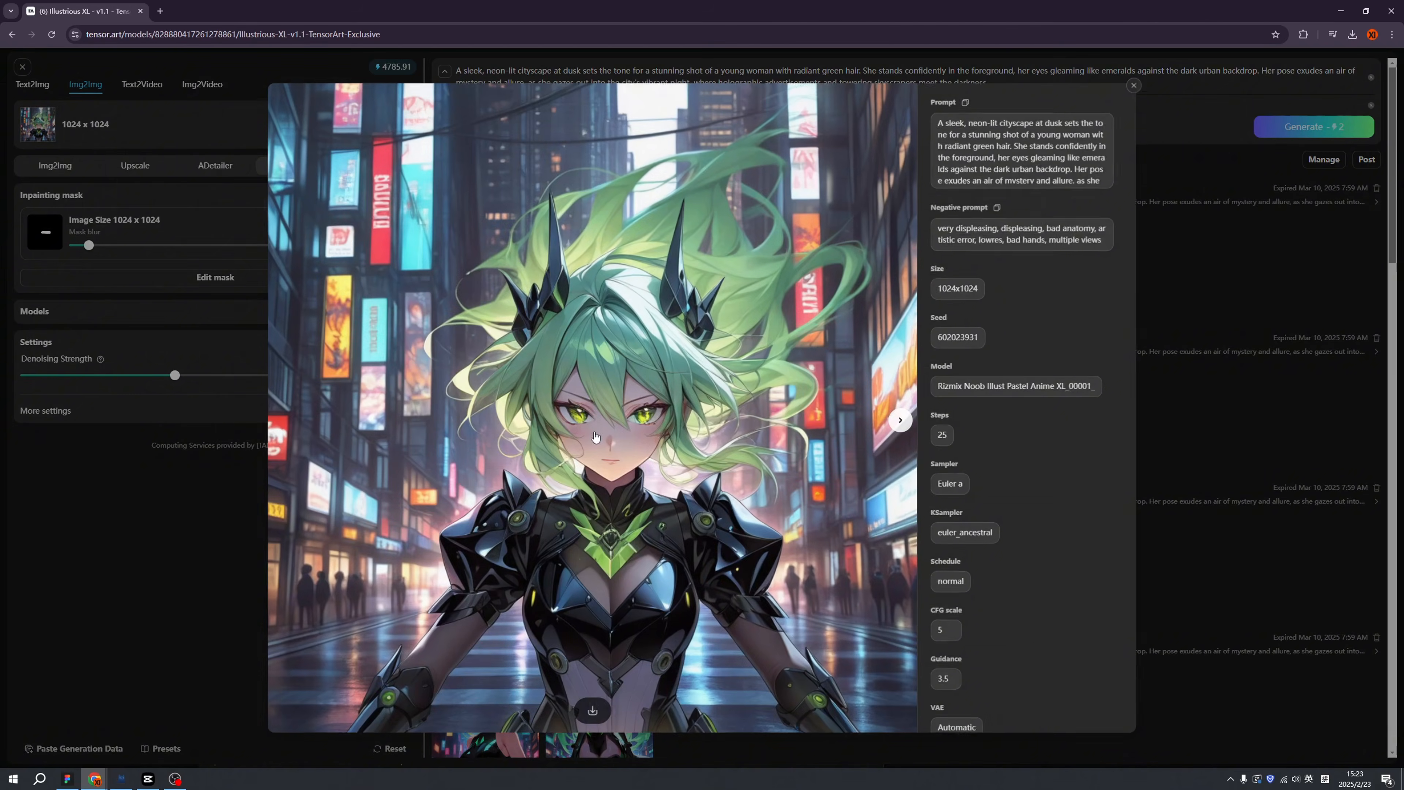
{"action": "left_click", "coordinate": [1162, 479]}
{"action": "left_click", "coordinate": [486, 269]}
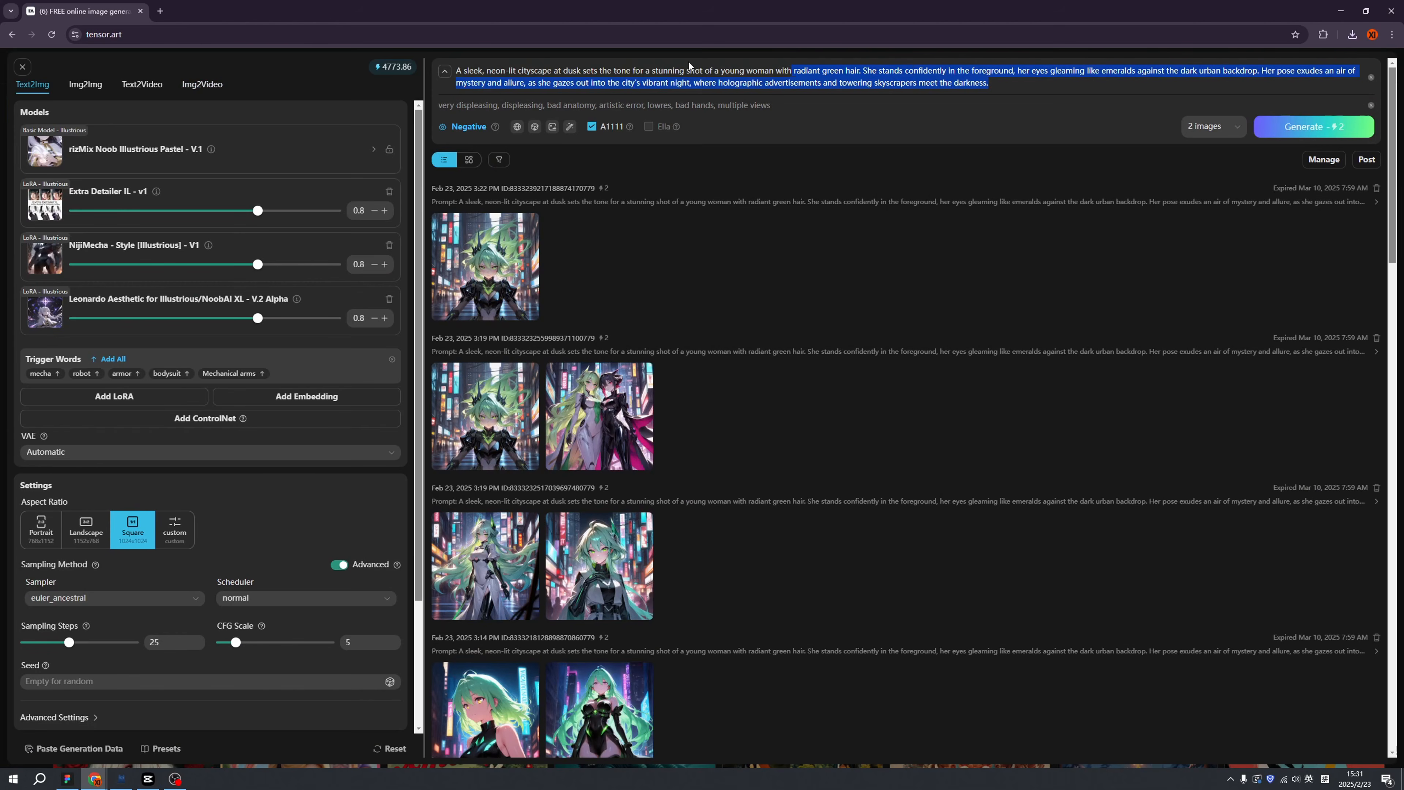
{"action": "left_click_drag", "start_coordinate": [689, 66], "coordinate": [457, 69]}
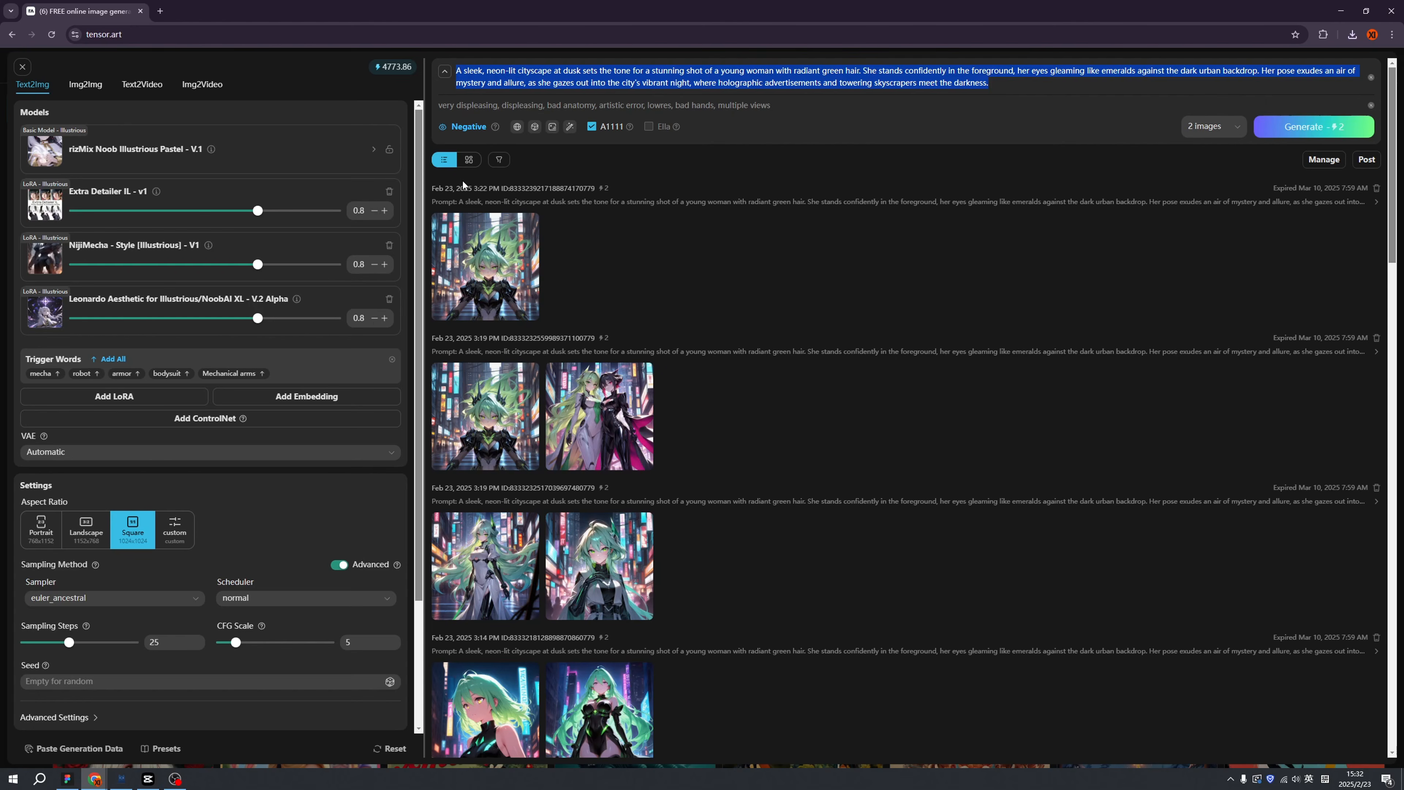
Generate images for 'A girl in red hair fighting with a girl in green hairs in city of night'.
{"action": "type", "text": "A girl in red hair fighting with a gi"}
{"action": "type", "text": "rl in green hairs in city of night"}
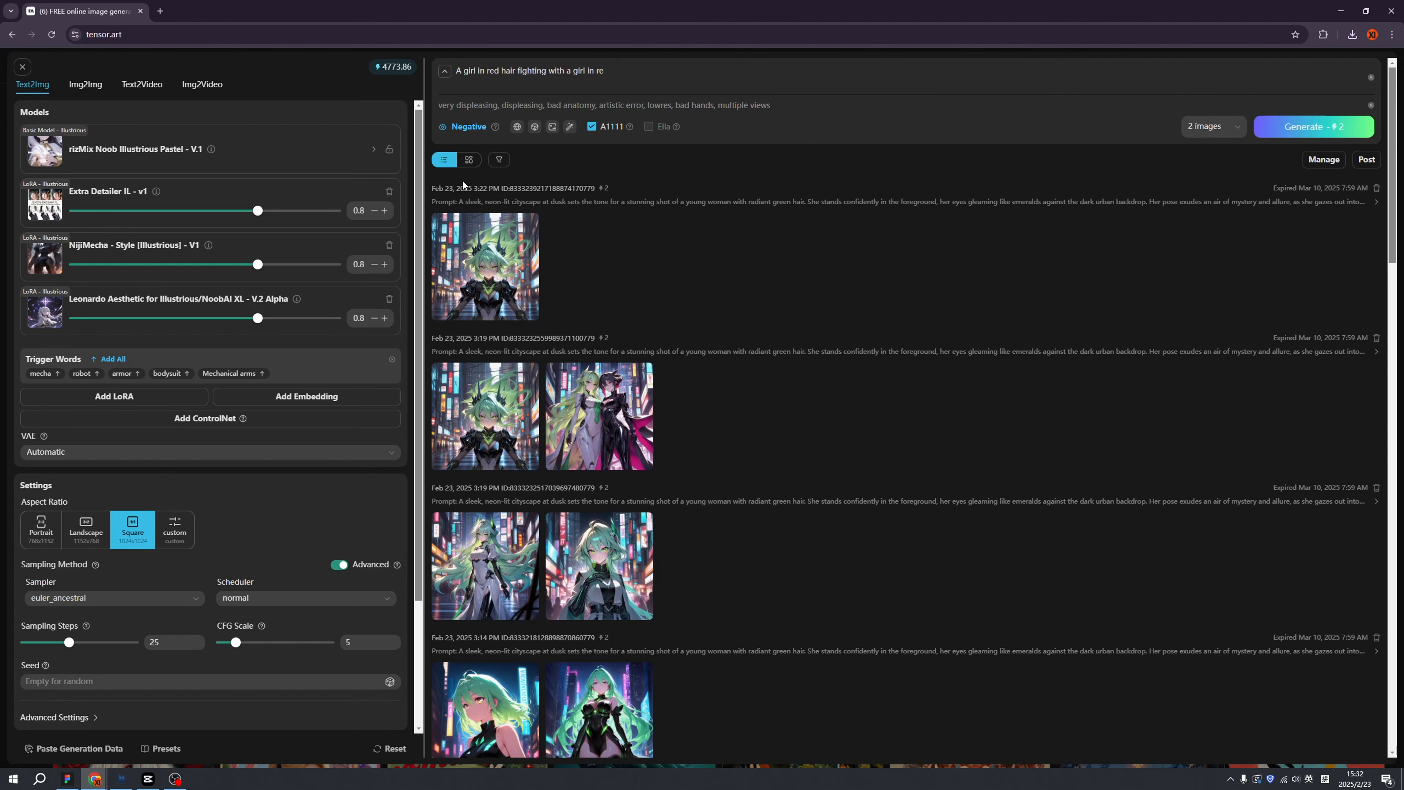
{"action": "left_click", "coordinate": [1308, 129]}
{"action": "left_click", "coordinate": [1309, 129]}
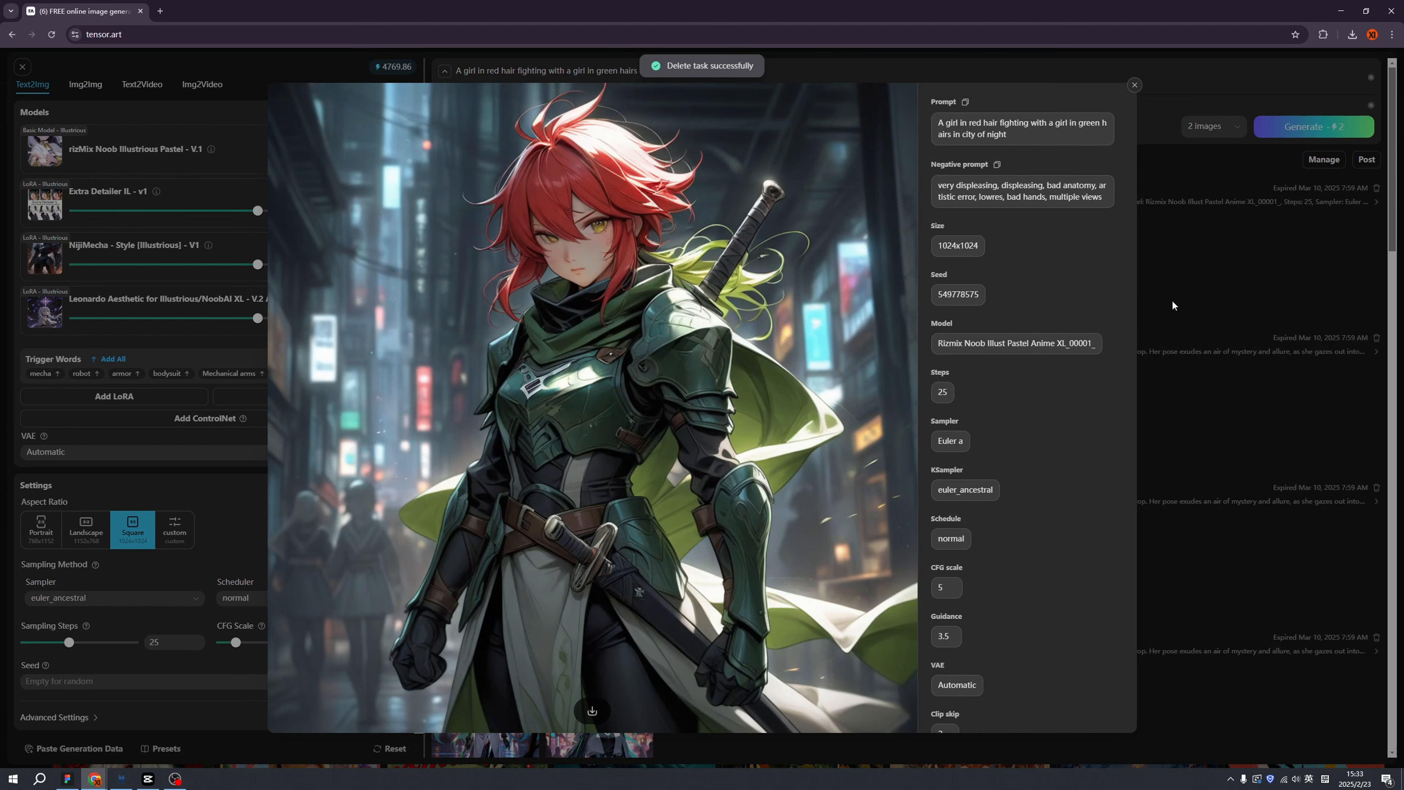
{"action": "left_click", "coordinate": [1173, 306]}
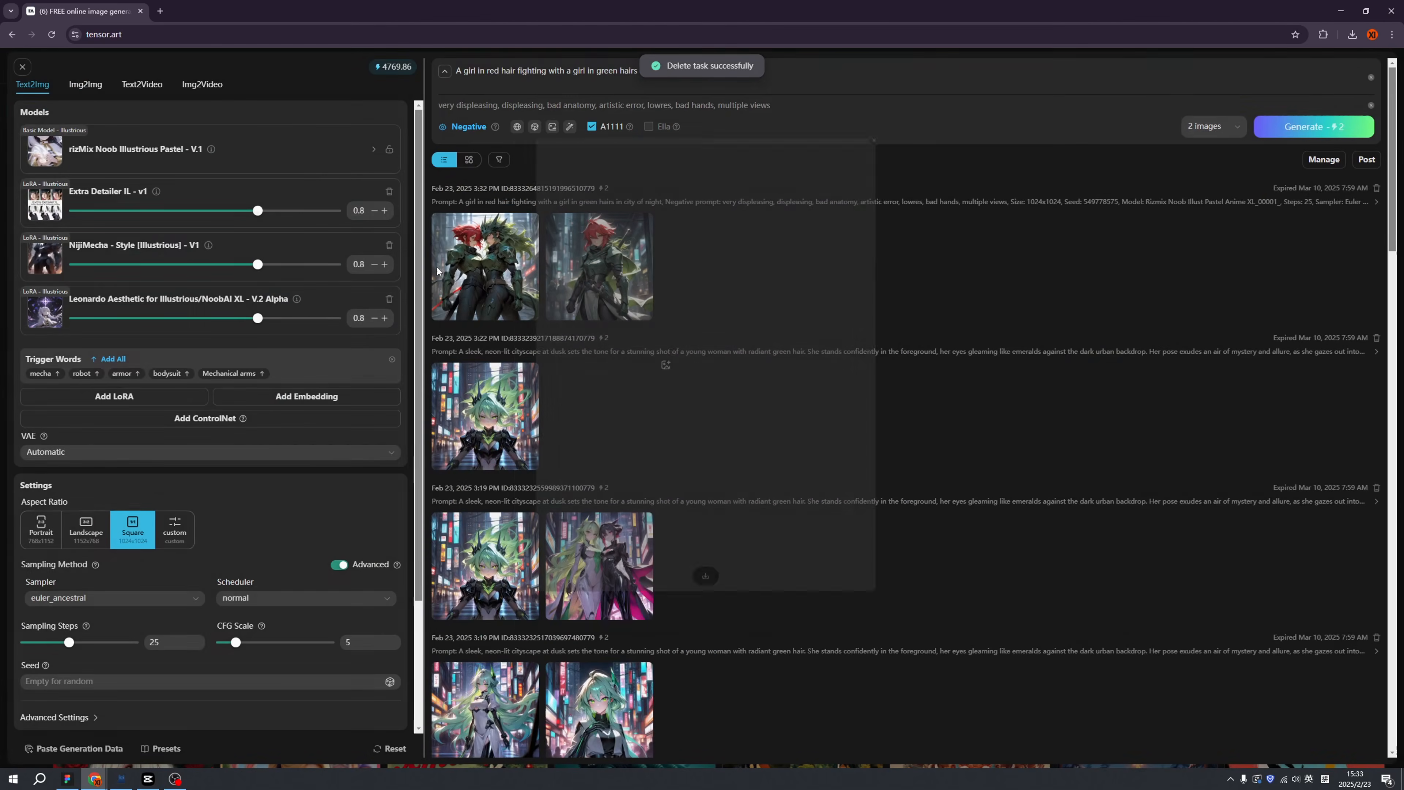
{"action": "left_click", "coordinate": [484, 270]}
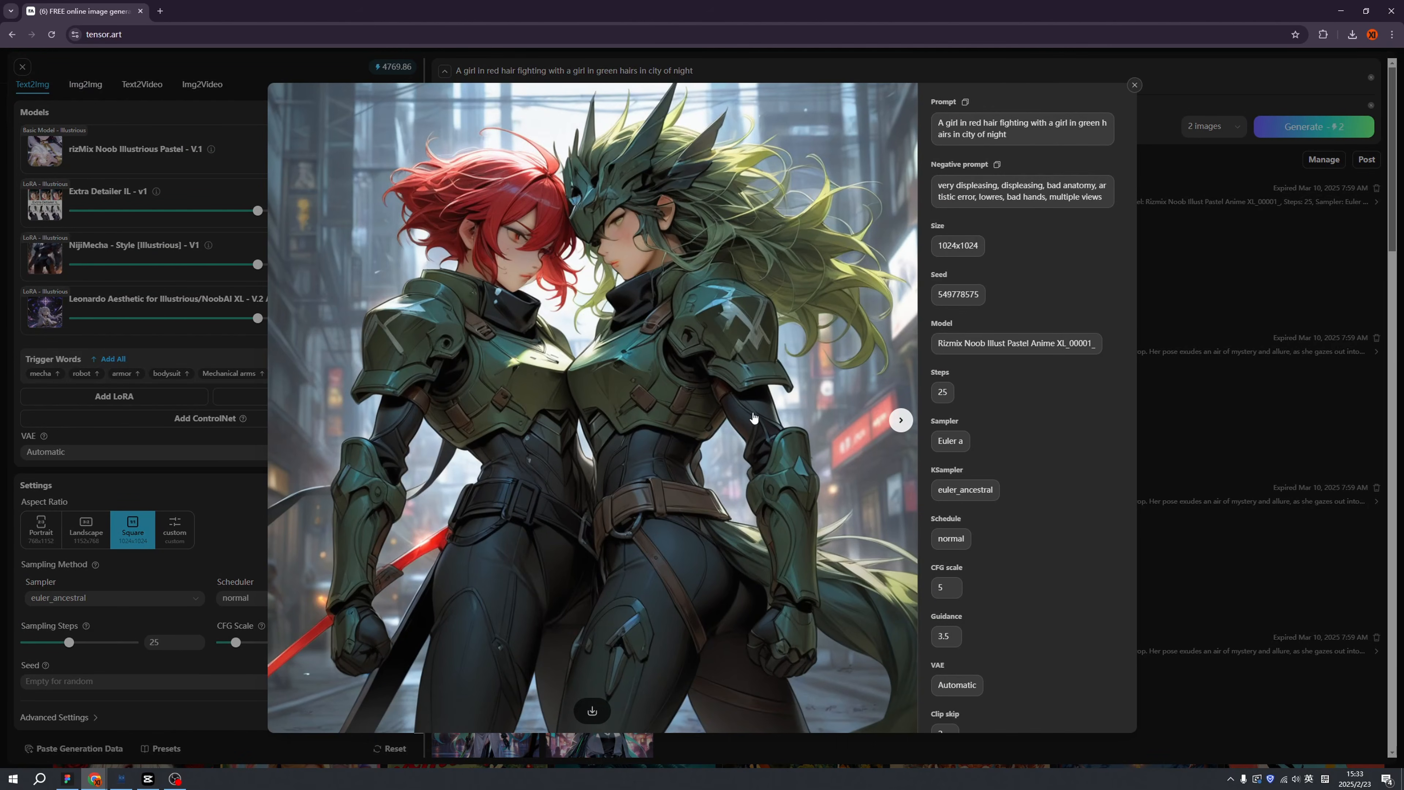
{"action": "left_click", "coordinate": [1201, 294]}
Set Extra Detailer to 1, NijiMecha to 0.1, Leonardo to 1.5, and enhance the prompt.
{"action": "left_click_drag", "start_coordinate": [257, 264], "coordinate": [247, 269]}
{"action": "mouse_move", "coordinate": [290, 318]}
{"action": "left_mouse_down"}
{"action": "mouse_move", "coordinate": [266, 318]}
{"action": "mouse_move", "coordinate": [302, 318]}
{"action": "left_mouse_up"}
{"action": "left_click_drag", "start_coordinate": [258, 265], "coordinate": [212, 264]}
{"action": "left_click_drag", "start_coordinate": [257, 210], "coordinate": [271, 211]}
{"action": "left_click", "coordinate": [570, 127]}
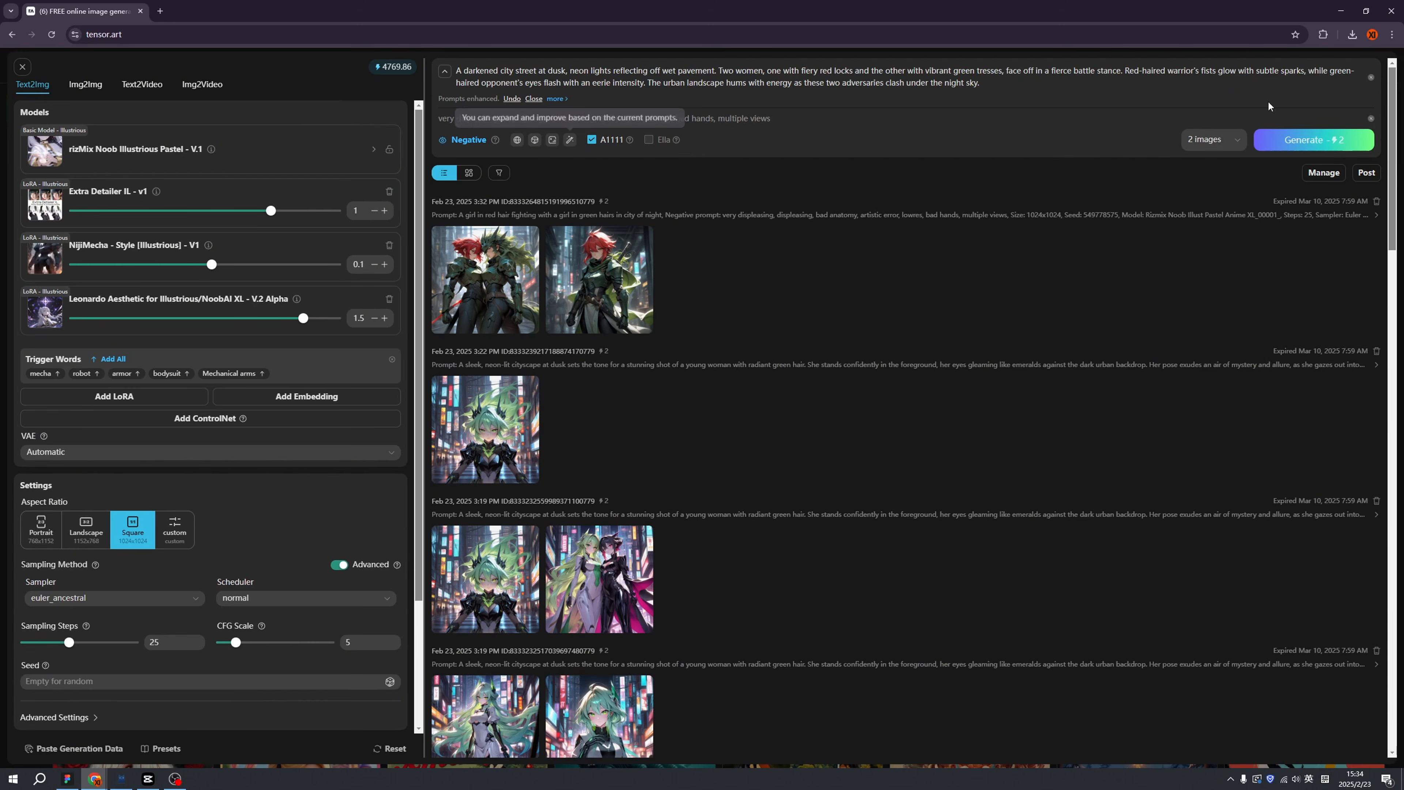
Generate the enhanced battle prompt, view both fighter images, then switch to Img2Video.
{"action": "left_click", "coordinate": [1293, 135]}
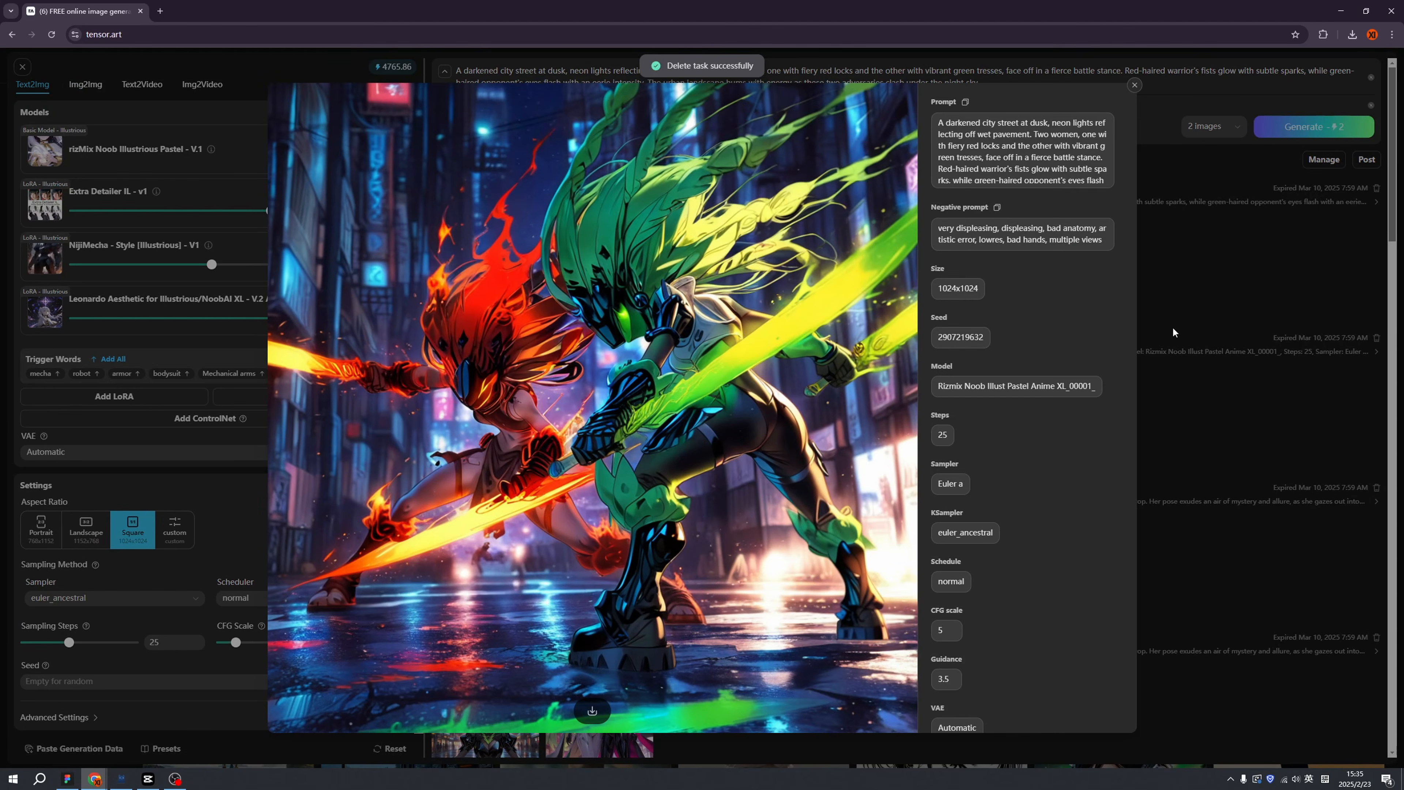
{"action": "left_click", "coordinate": [1206, 323]}
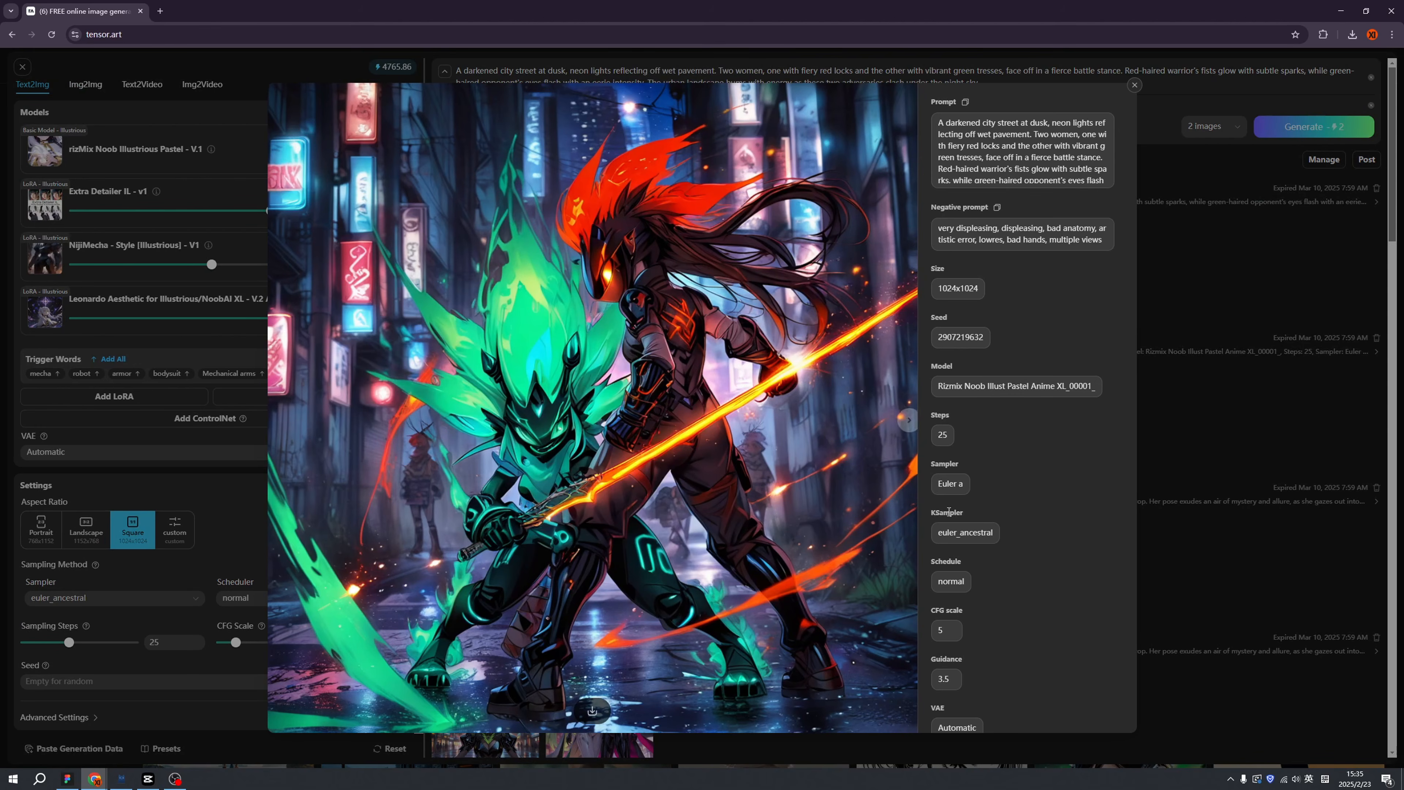
{"action": "left_click", "coordinate": [1160, 482]}
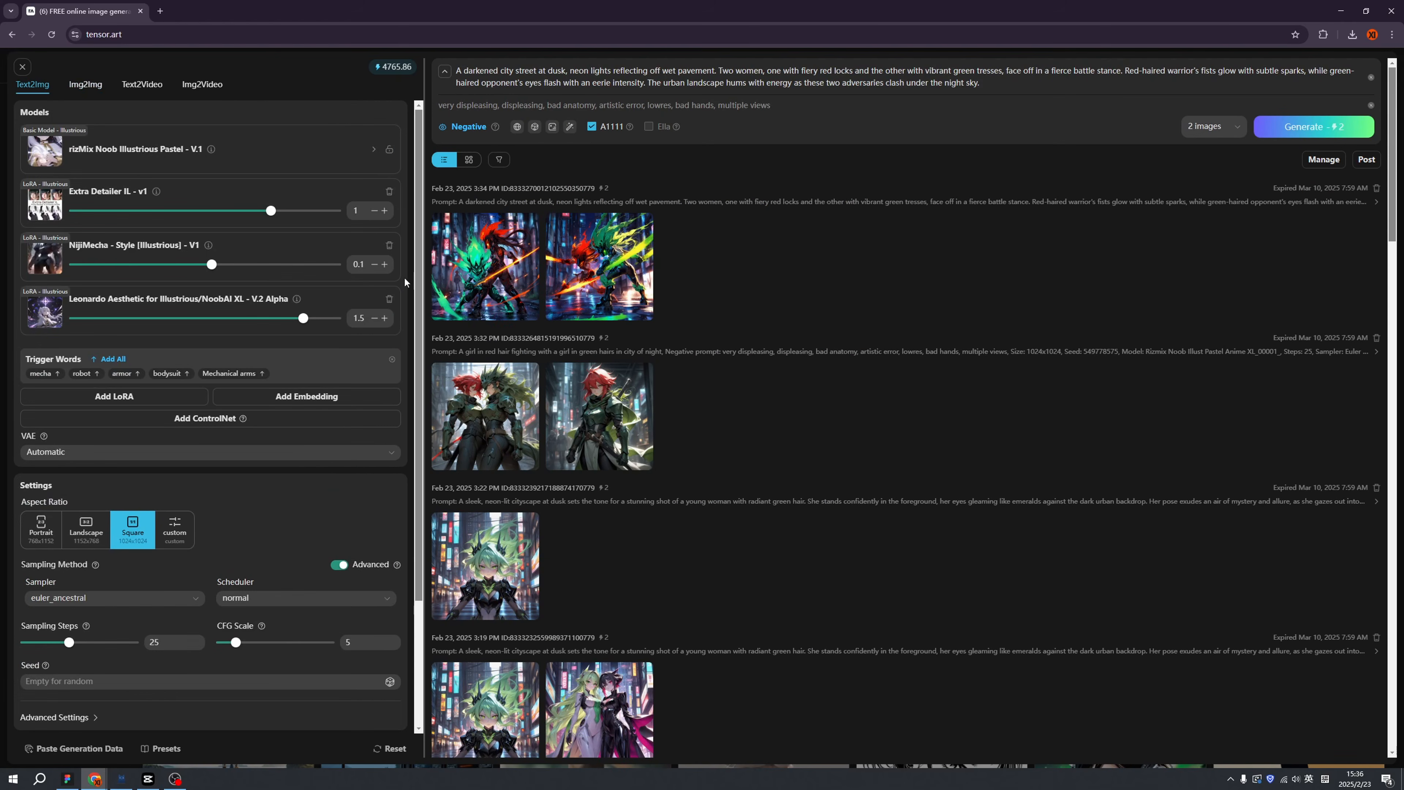
{"action": "left_click", "coordinate": [199, 94]}
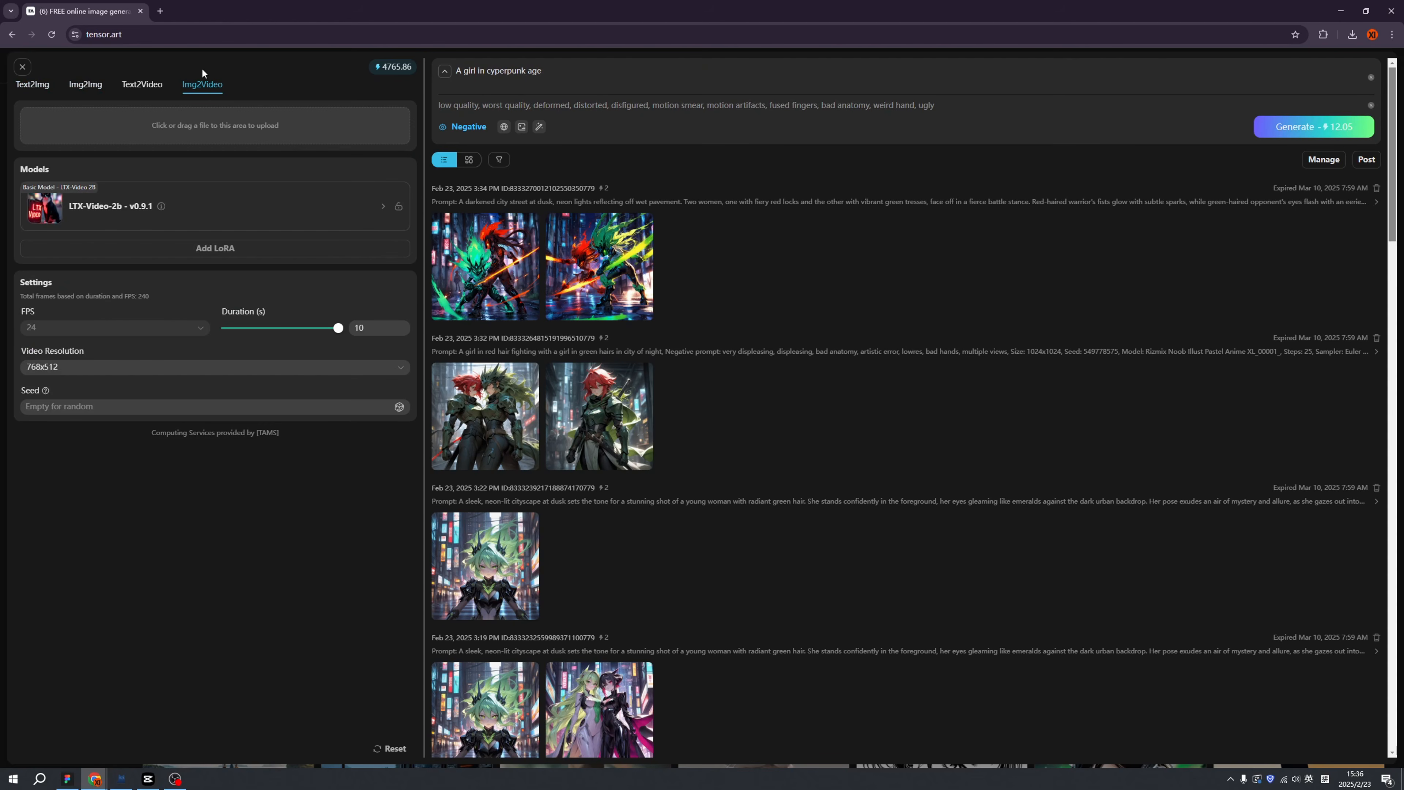
Scroll through the Text2Img results of the Illustrious XL v1.1 battle generation.
{"action": "mouse_move", "coordinate": [629, 438]}
{"action": "scroll", "coordinate": [715, 441], "scroll_direction": "down", "scroll_amount": 10}
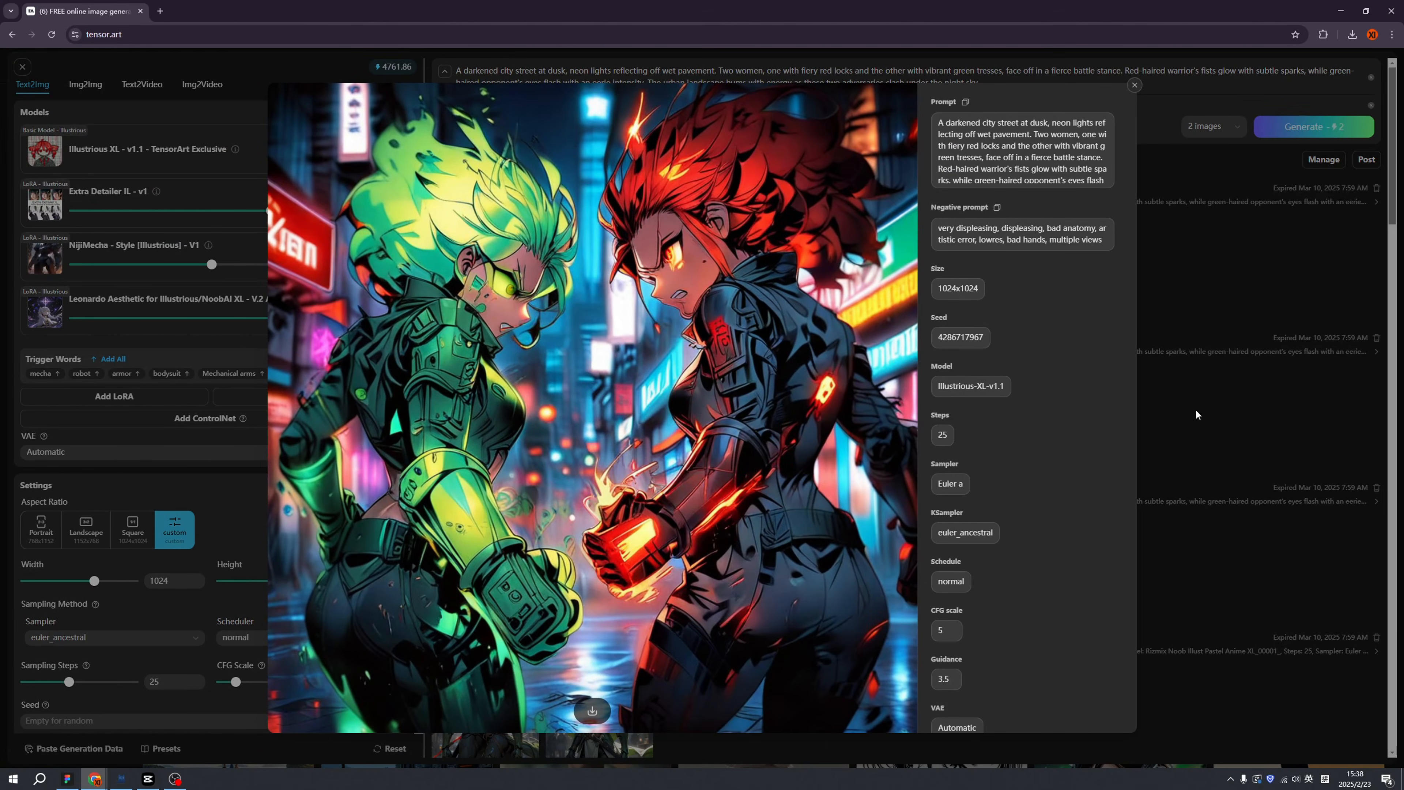
Close the full-size battle image and scroll down to the earlier green-haired batches.
{"action": "left_click", "coordinate": [1195, 415]}
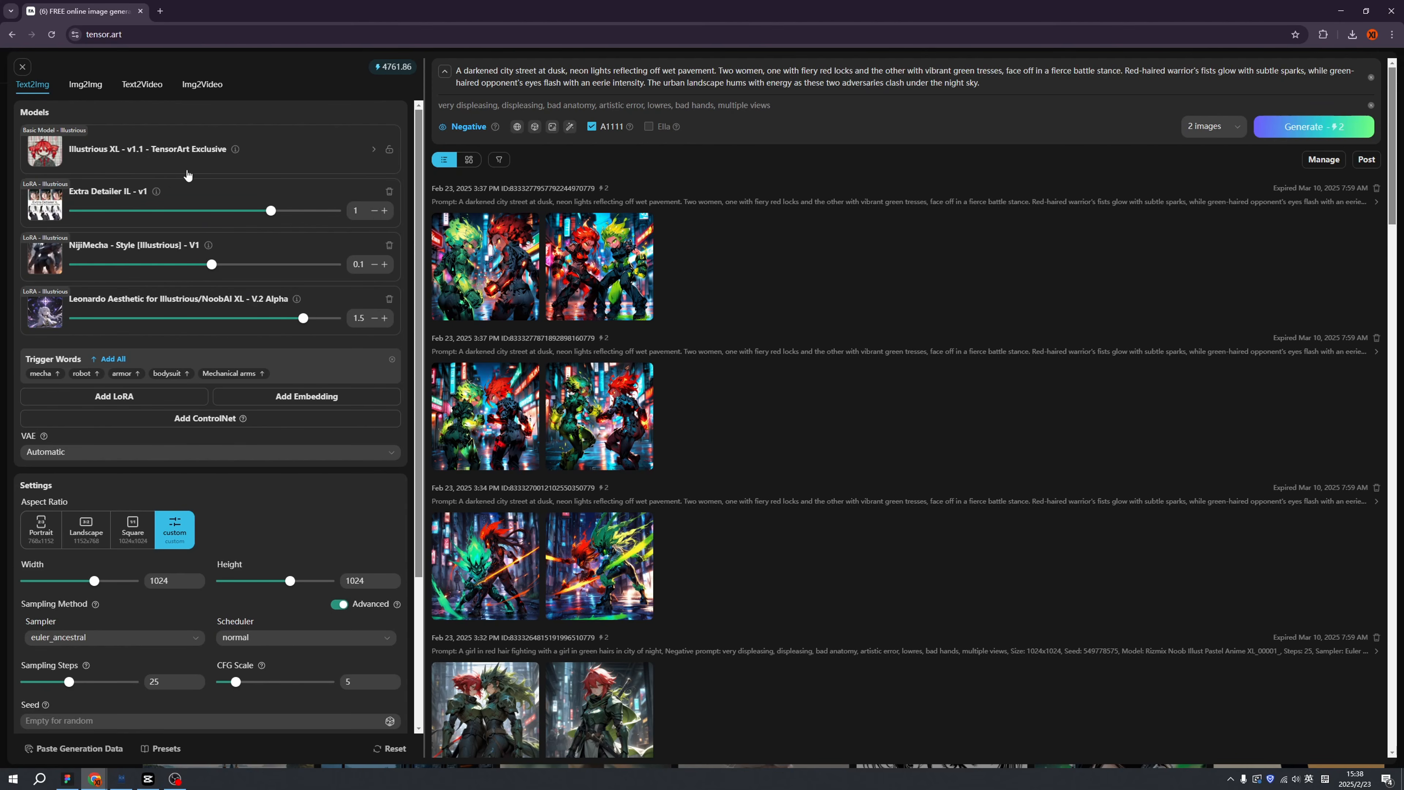
{"action": "scroll", "coordinate": [751, 449], "scroll_direction": "down", "scroll_amount": 15}
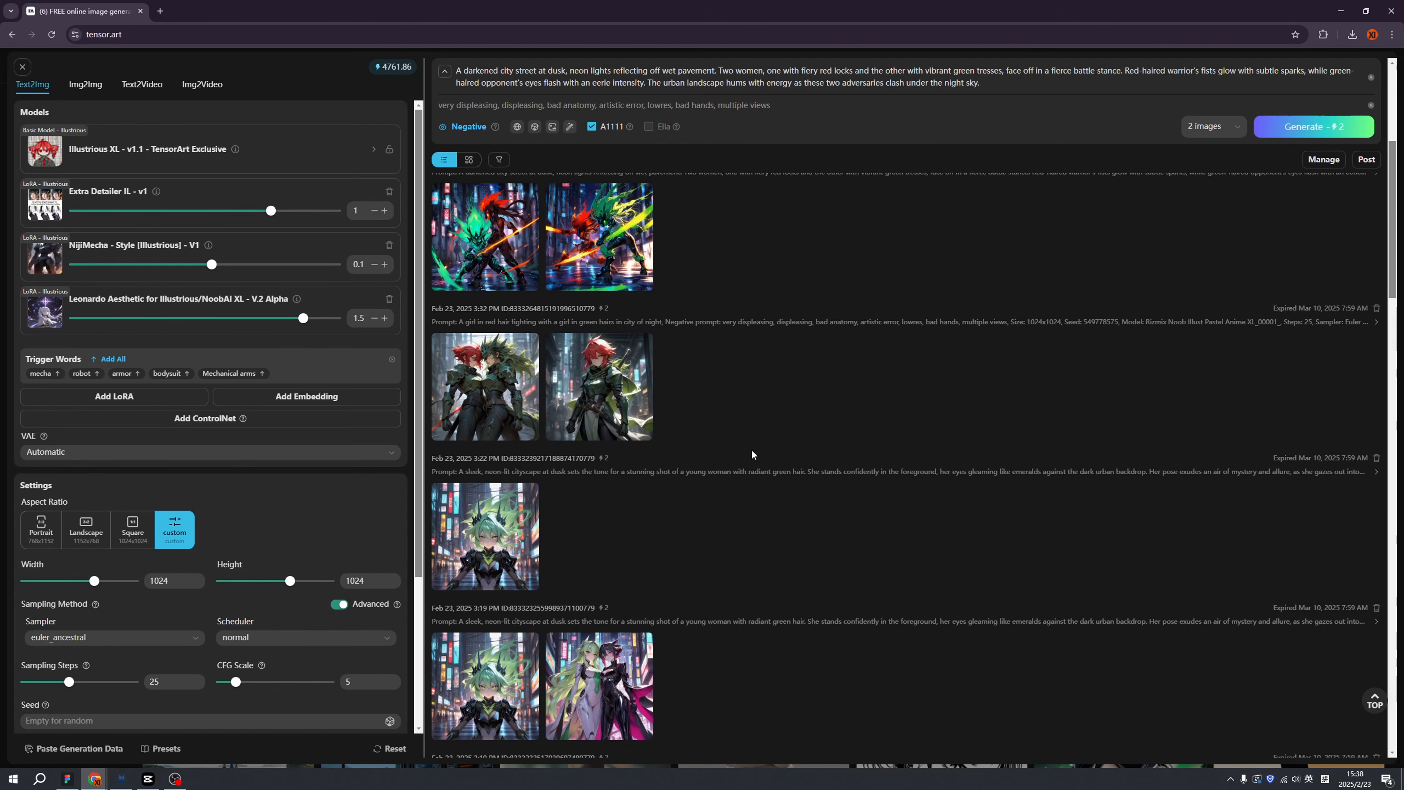
{"action": "scroll", "coordinate": [752, 454], "scroll_direction": "down", "scroll_amount": 4}
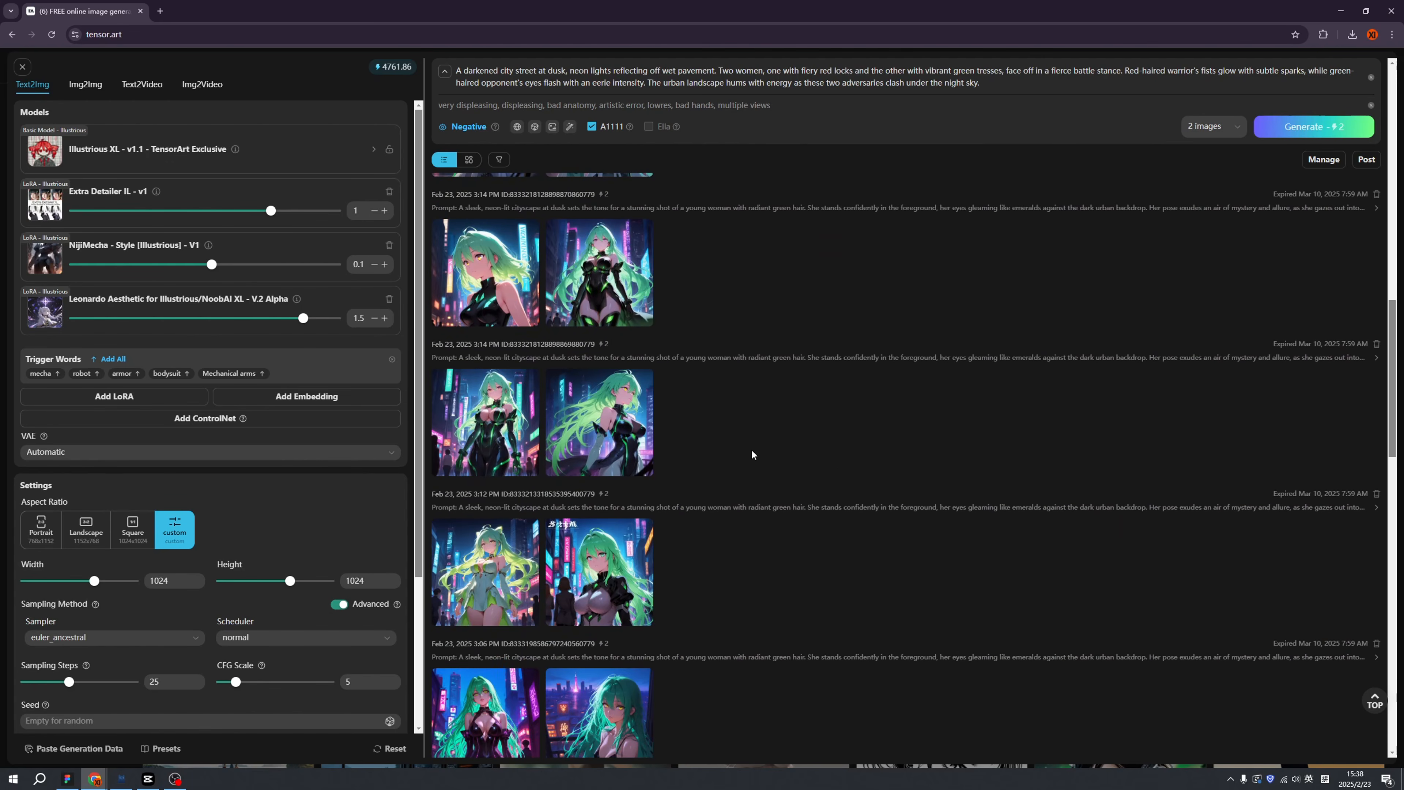